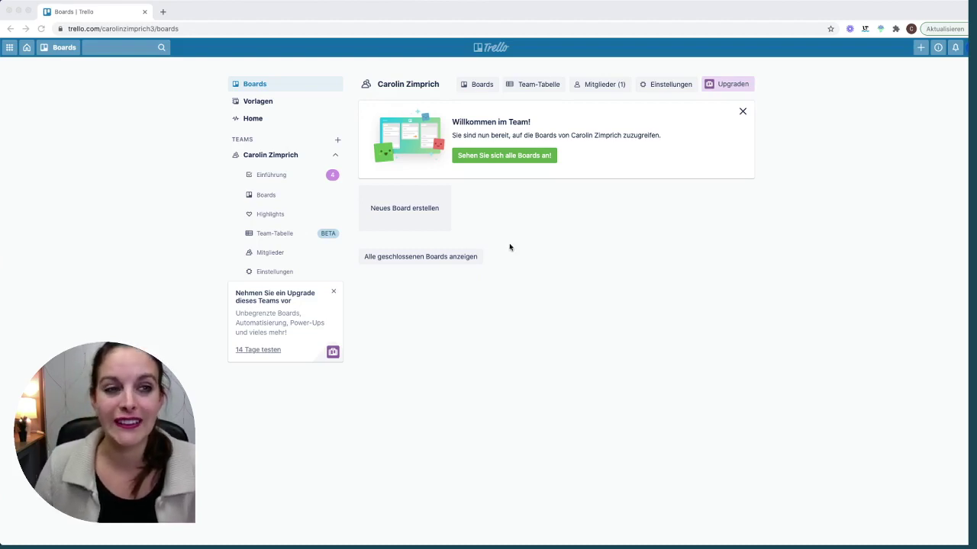
double_click(92, 29)
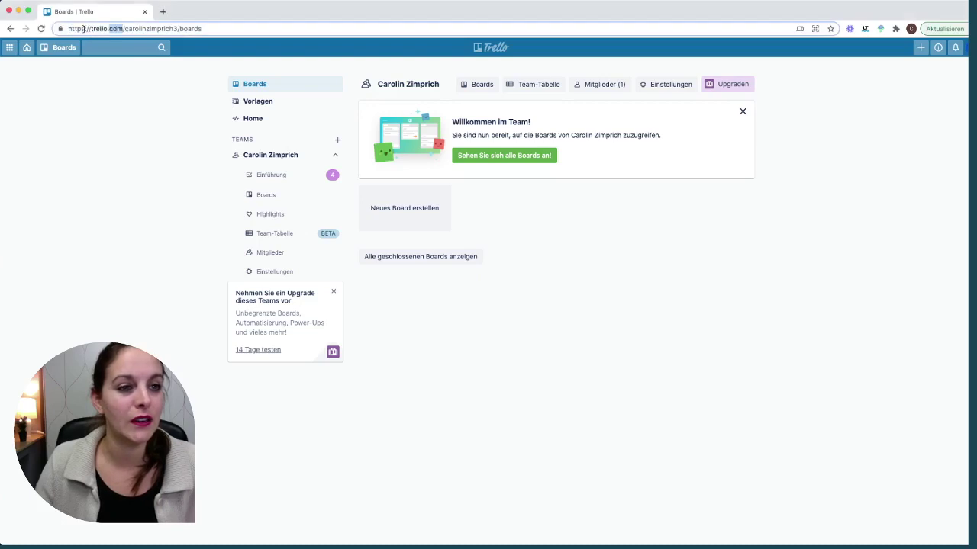
drag(67, 29, 122, 31)
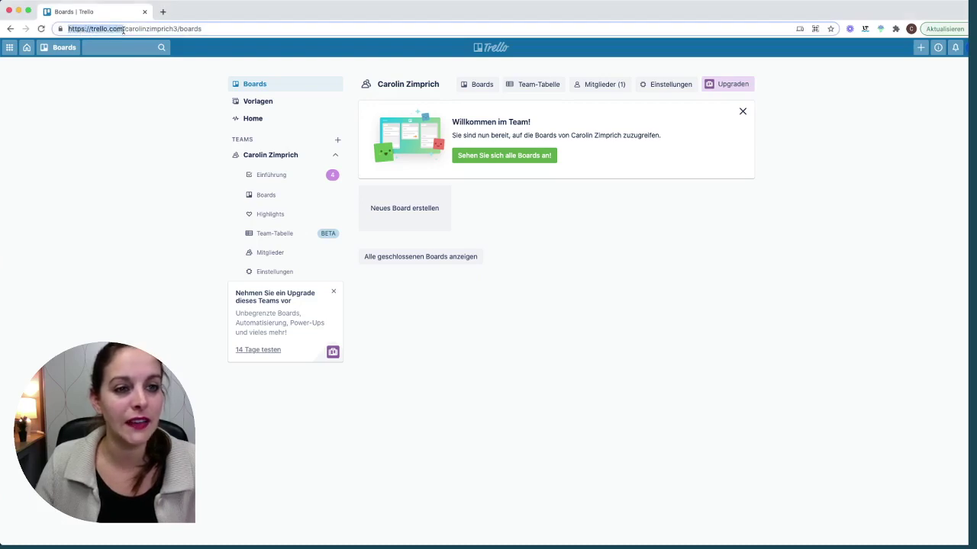
key(super+Tab)
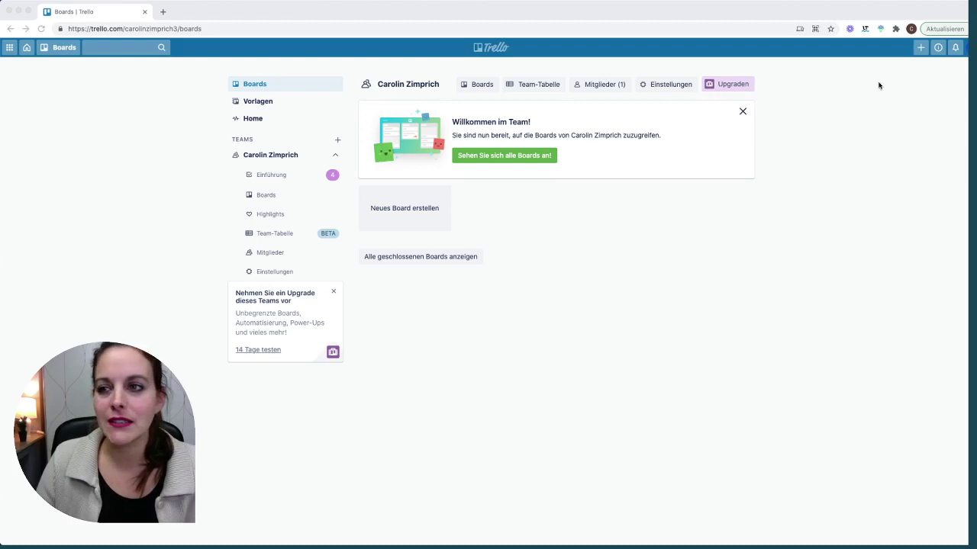
Start creating a new board and title it "Workshop 2021".
click(920, 50)
click(920, 50)
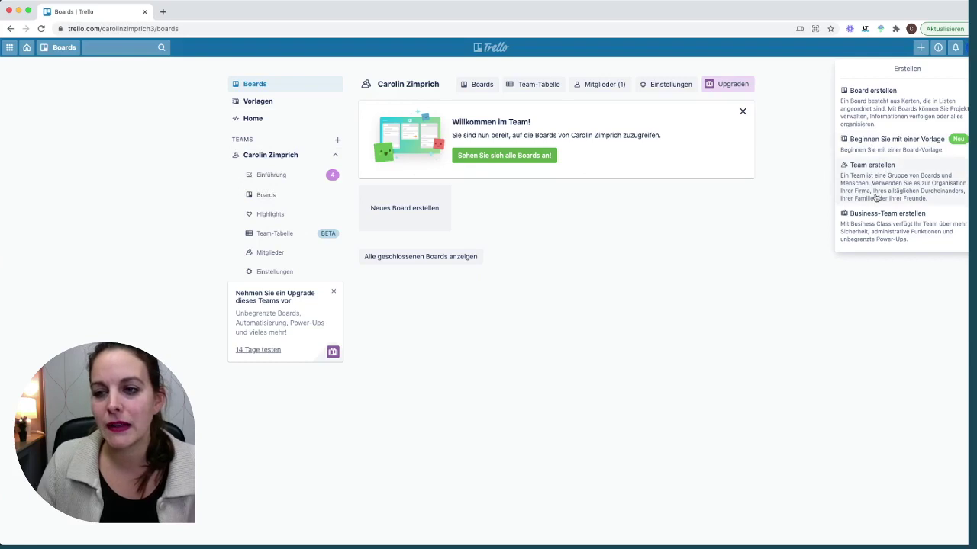
click(857, 121)
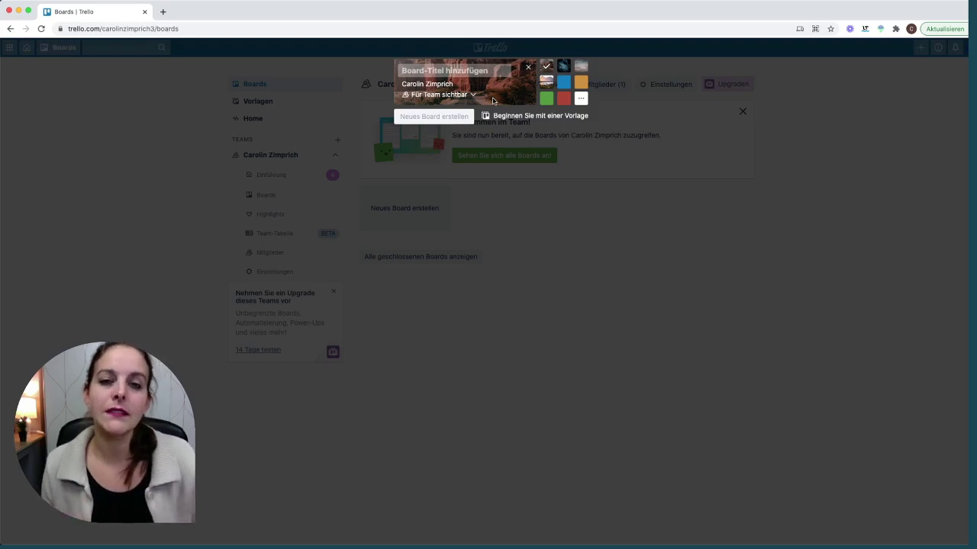
text(Wo)
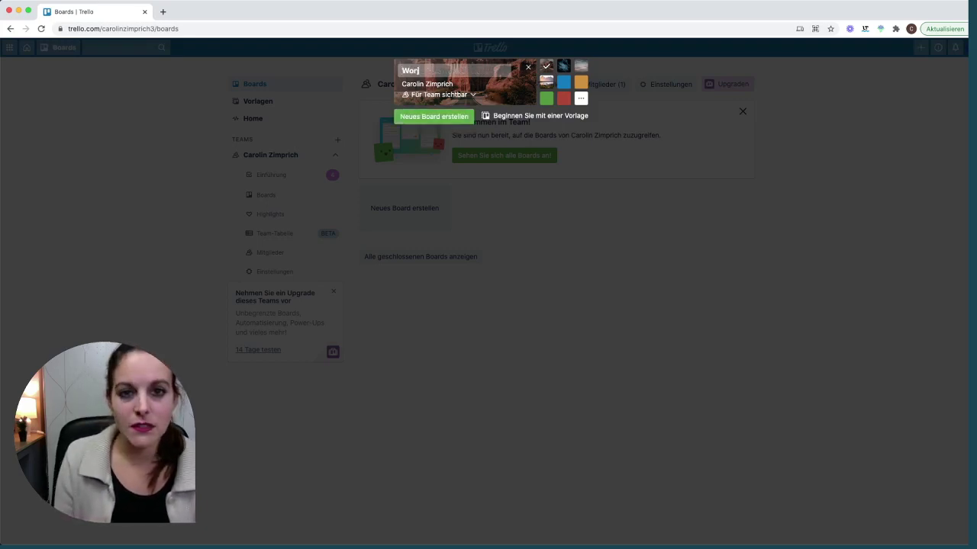
text(rkshi)
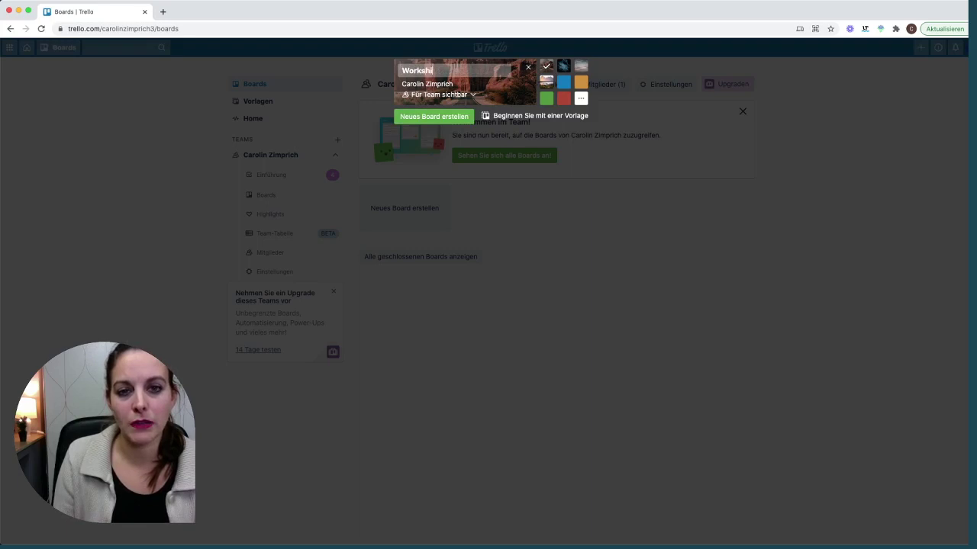
key(BackSpace)
text(op)
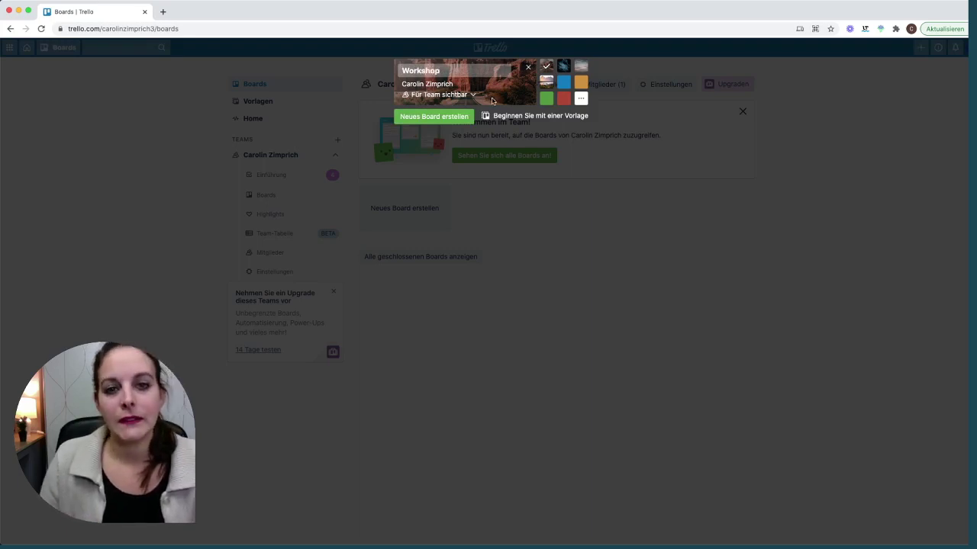
text( 2021)
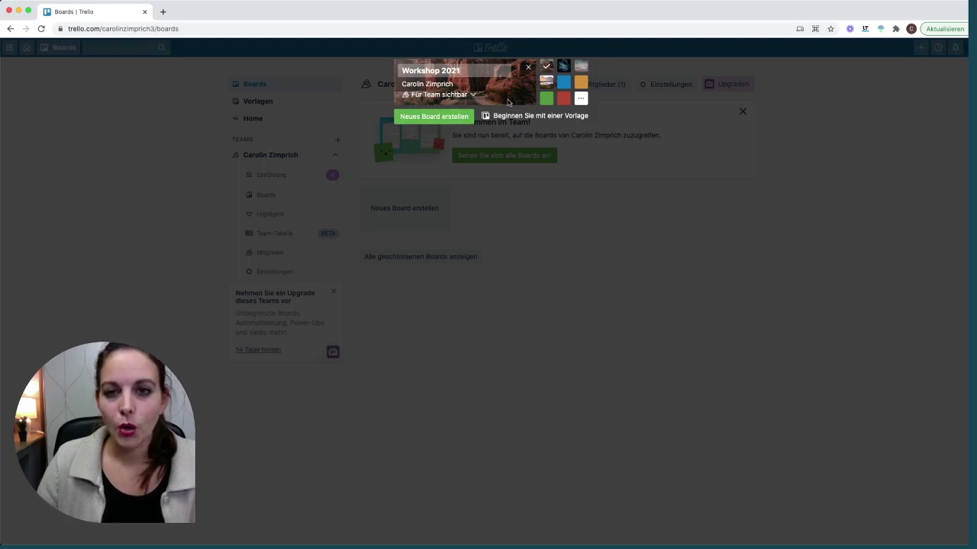
Try out the blue, green, red, orange and several photo backgrounds for the new board.
click(562, 82)
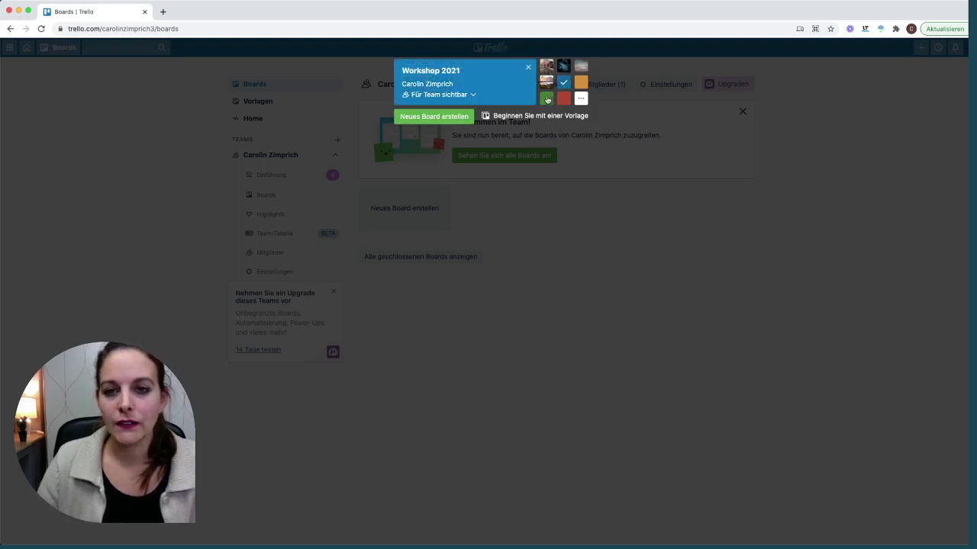
click(547, 97)
click(563, 97)
click(581, 82)
click(581, 67)
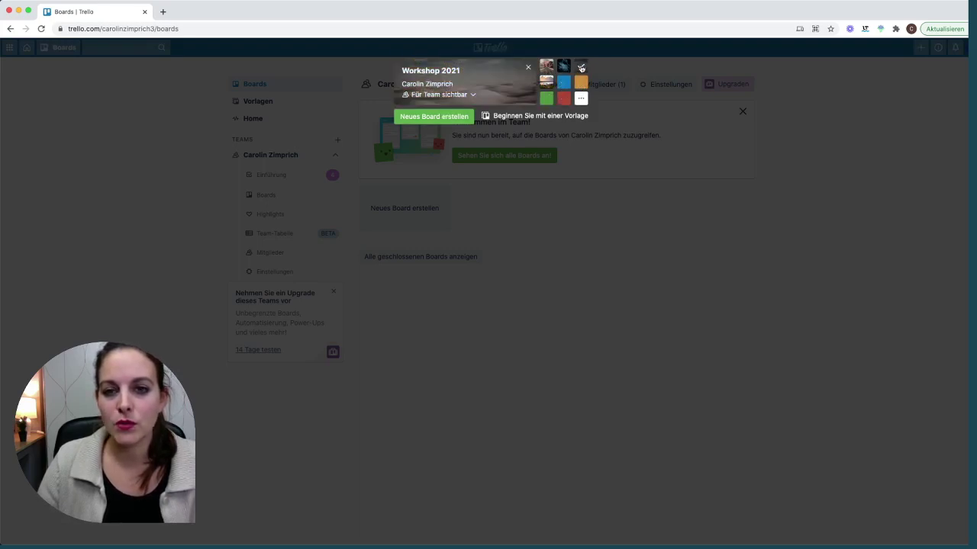
click(546, 69)
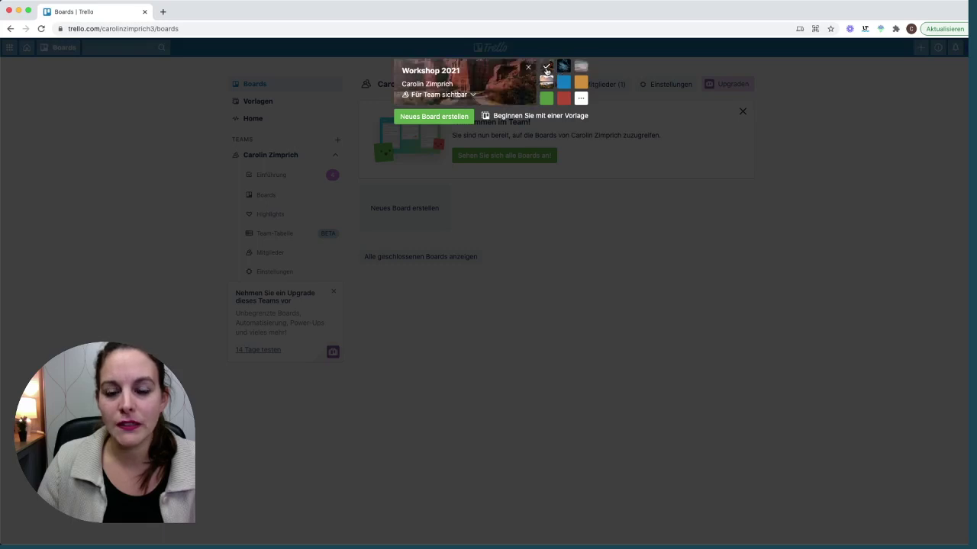
Choose the misty landscape photo as the board's background and create the board.
click(547, 83)
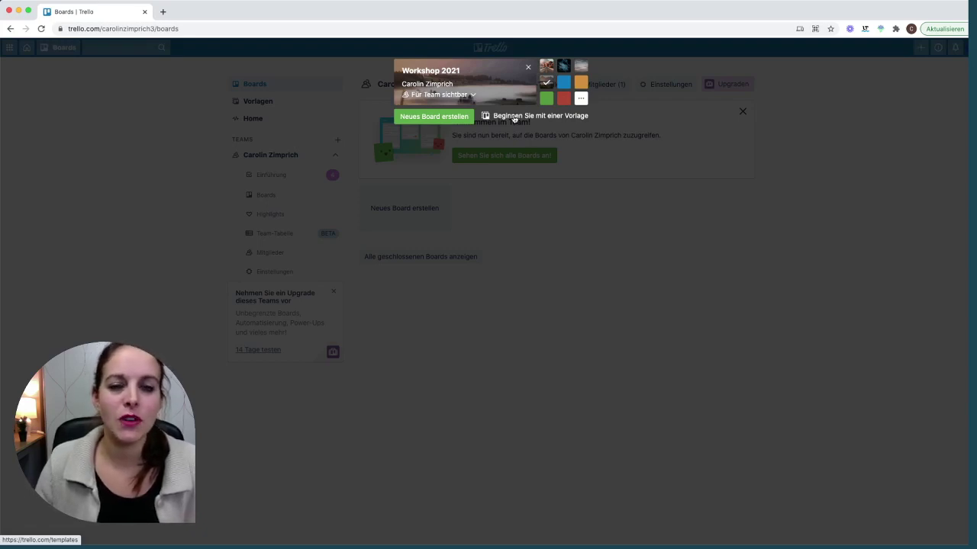
click(421, 121)
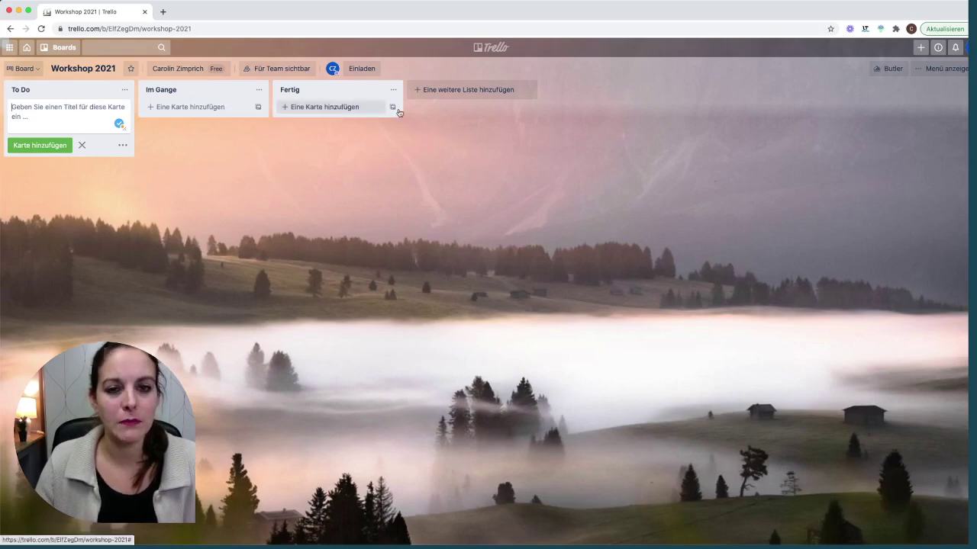
Add another list titled "Brainstorming" after the Fertig list.
click(456, 91)
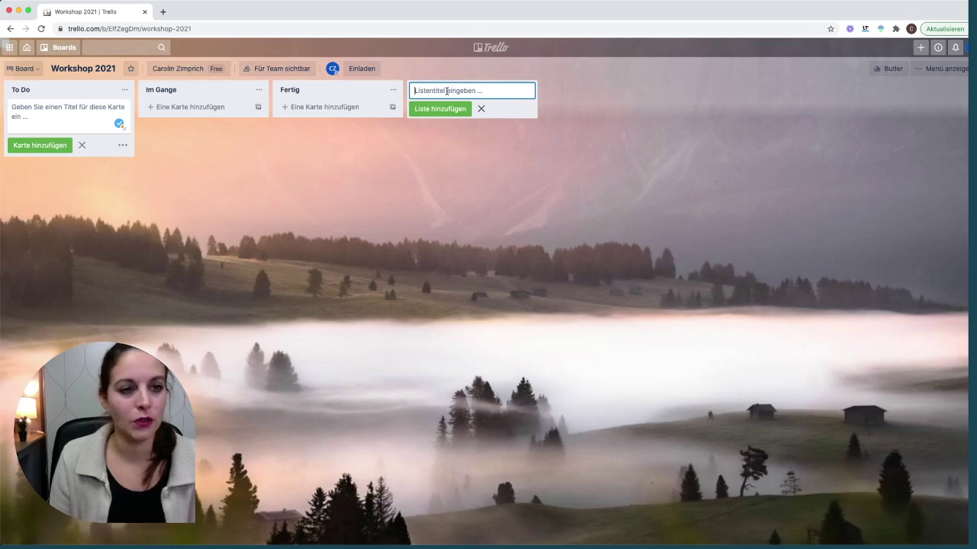
text(und)
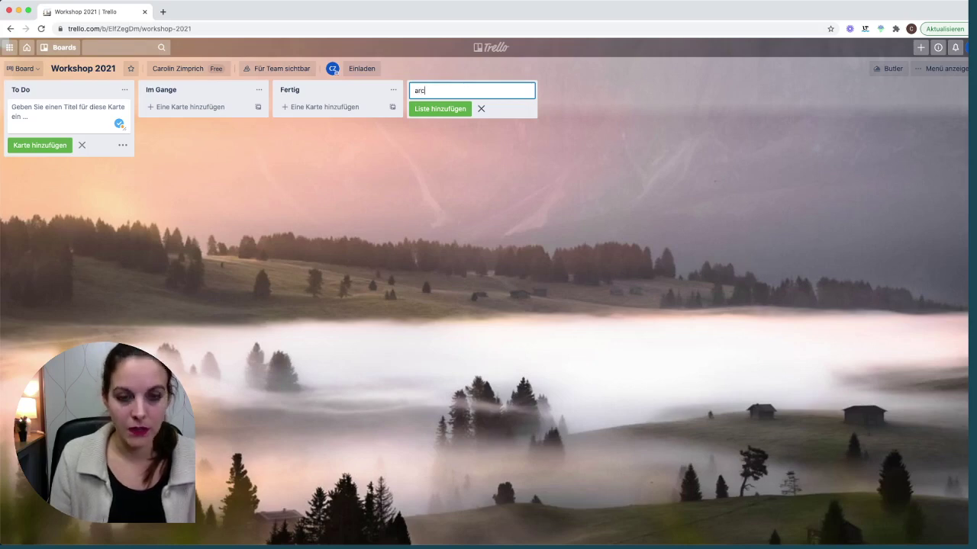
key(BackSpace)
key(BackSpace)
key(BackSpace)
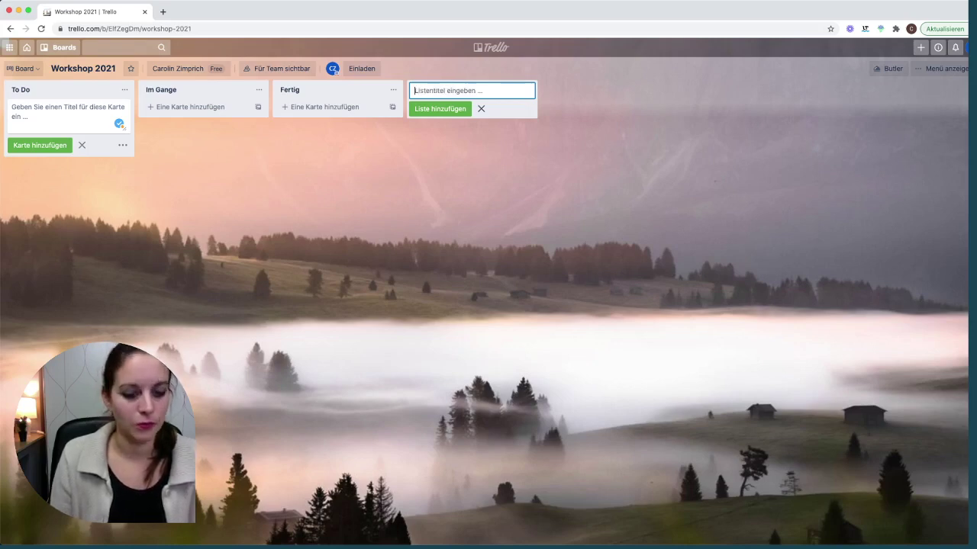
text(und)
key(BackSpace)
key(BackSpace)
text(n)
key(BackSpace)
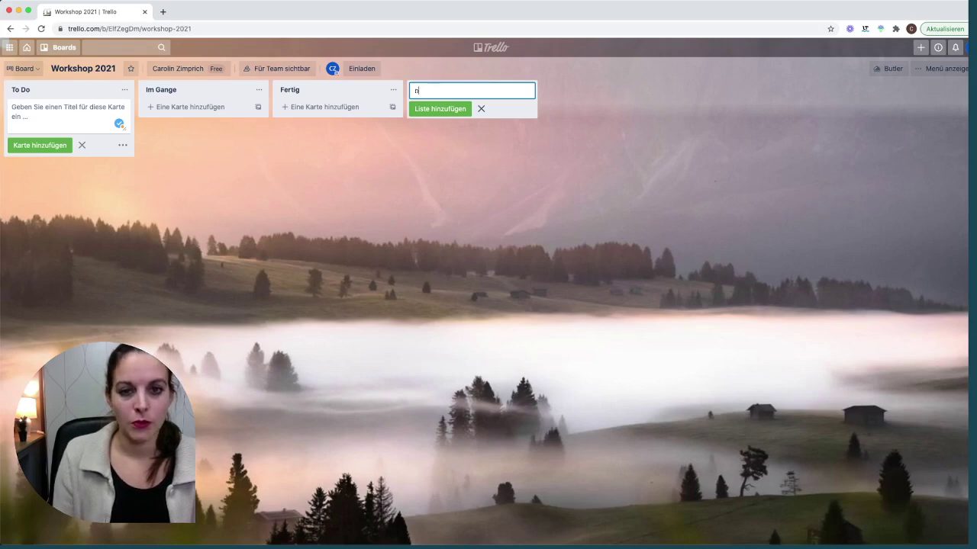
key(BackSpace)
text(Brain)
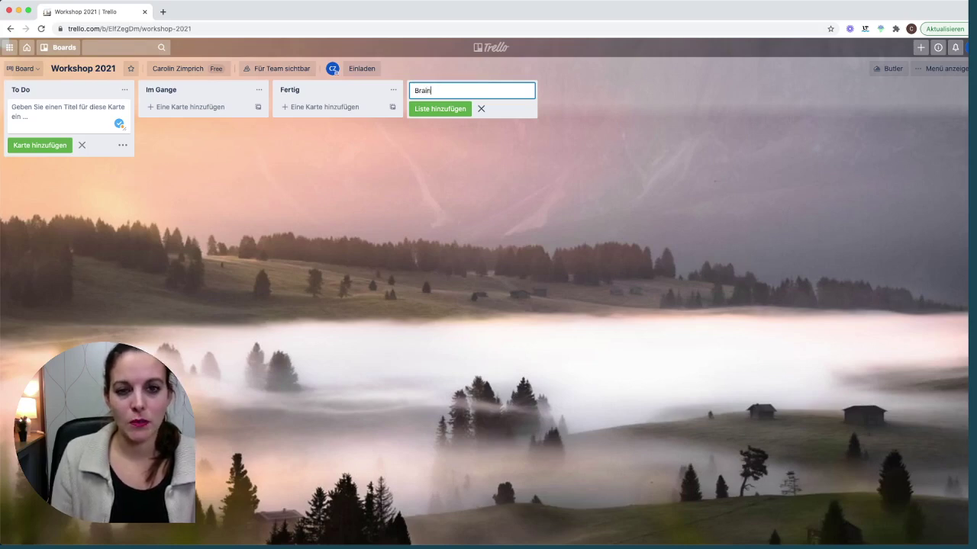
text(storming)
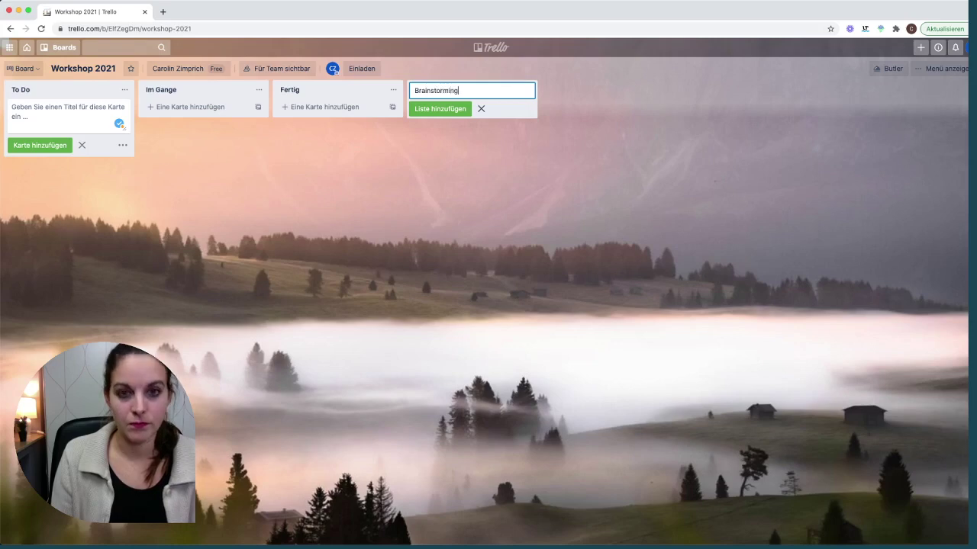
key(Return)
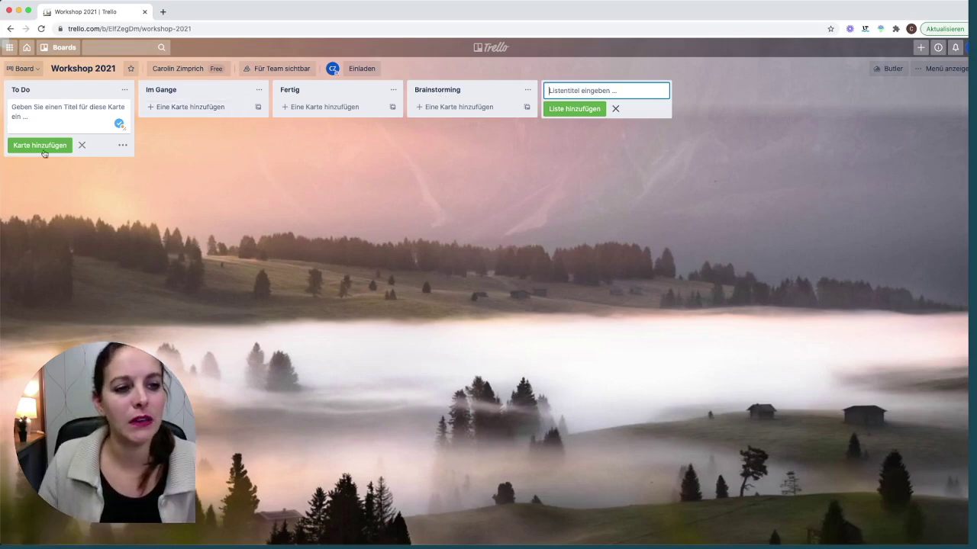
Move the Brainstorming list to the beginning of the board, ahead of To Do.
click(174, 108)
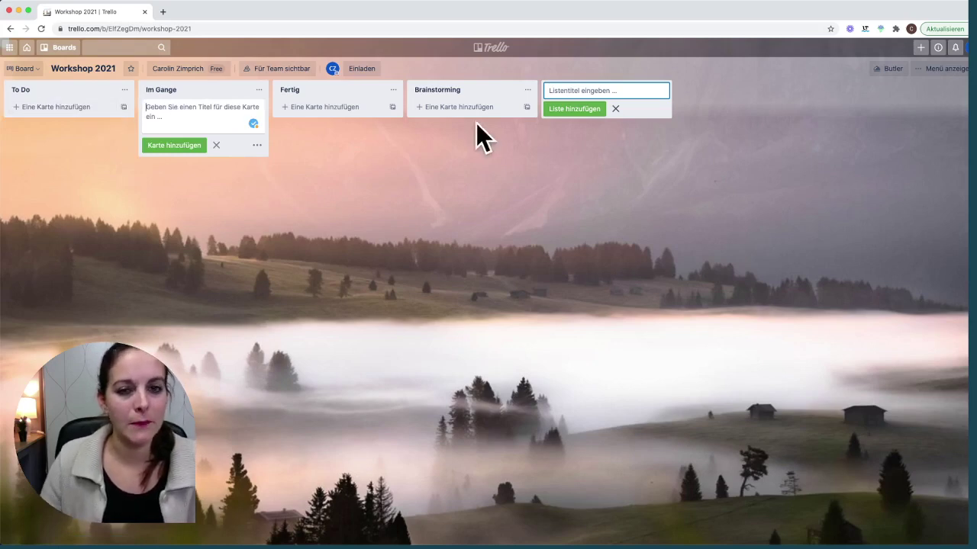
drag(490, 93, 108, 93)
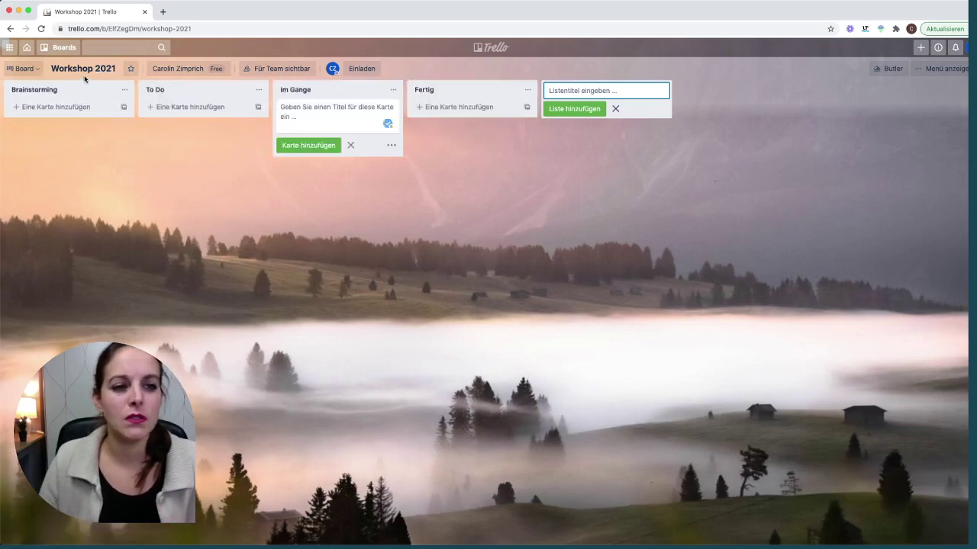
Add a card titled "Promotion" to the Brainstorming list.
click(60, 107)
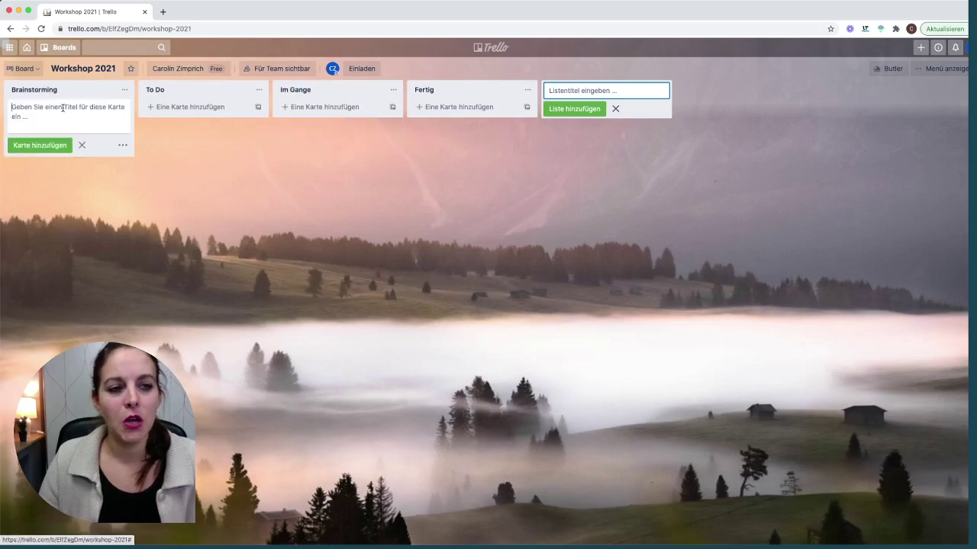
text(Promot)
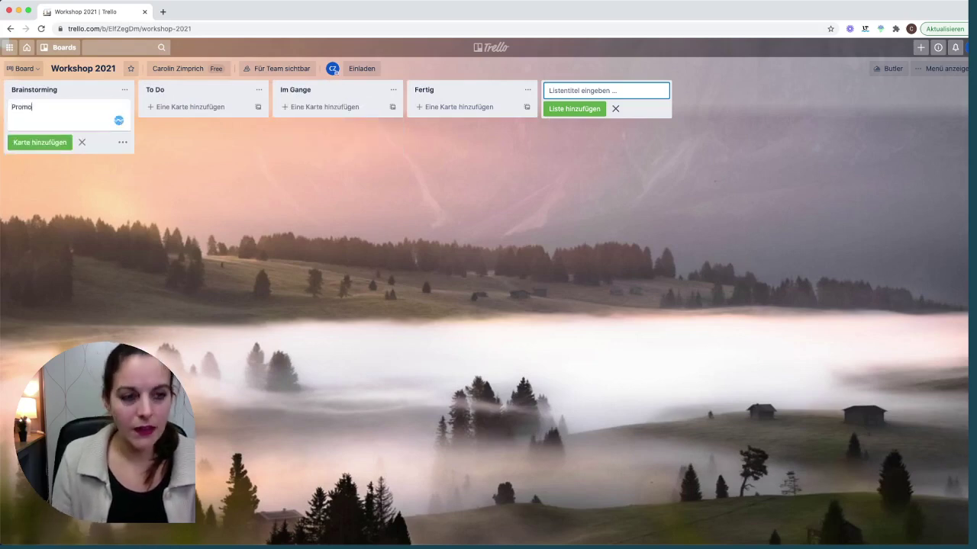
key(BackSpace)
key(BackSpace)
key(BackSpace)
key(BackSpace)
key(BackSpace)
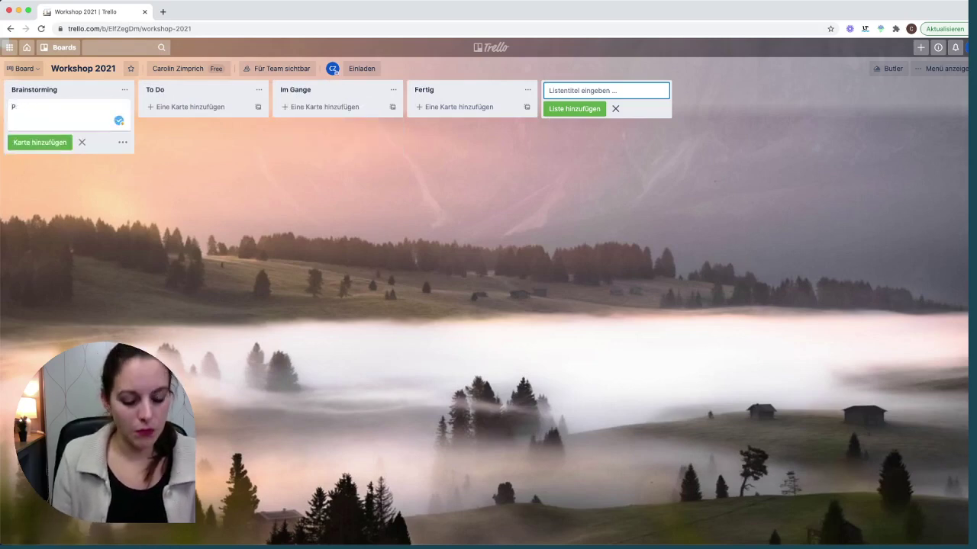
text(romotion)
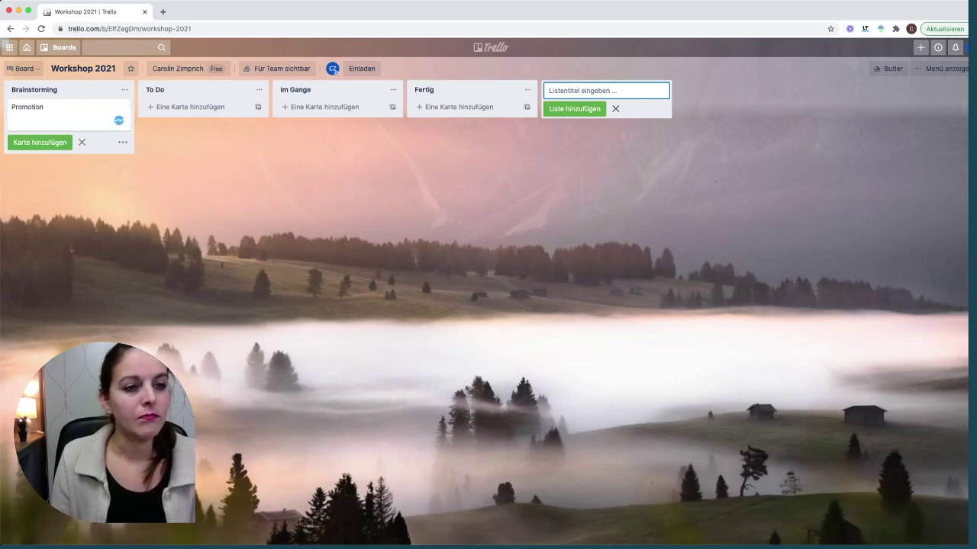
key(Return)
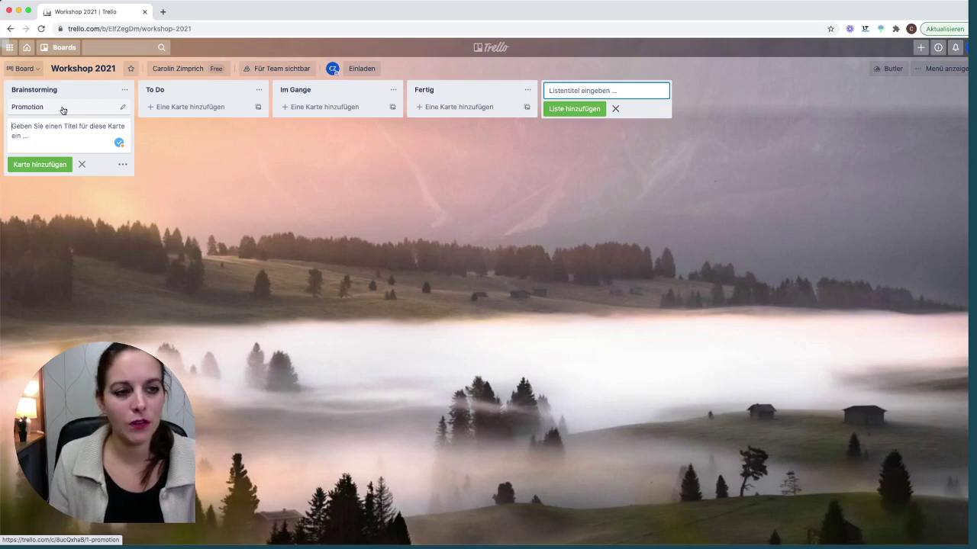
Add a card titled "Facebook-Ads" below the Promotion card in the Brainstorming list.
text(Face)
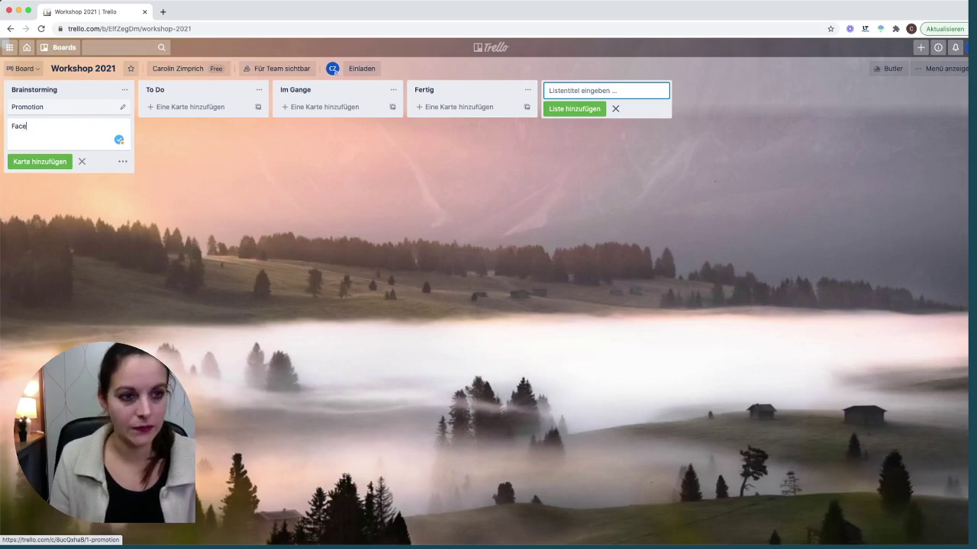
text(book-A)
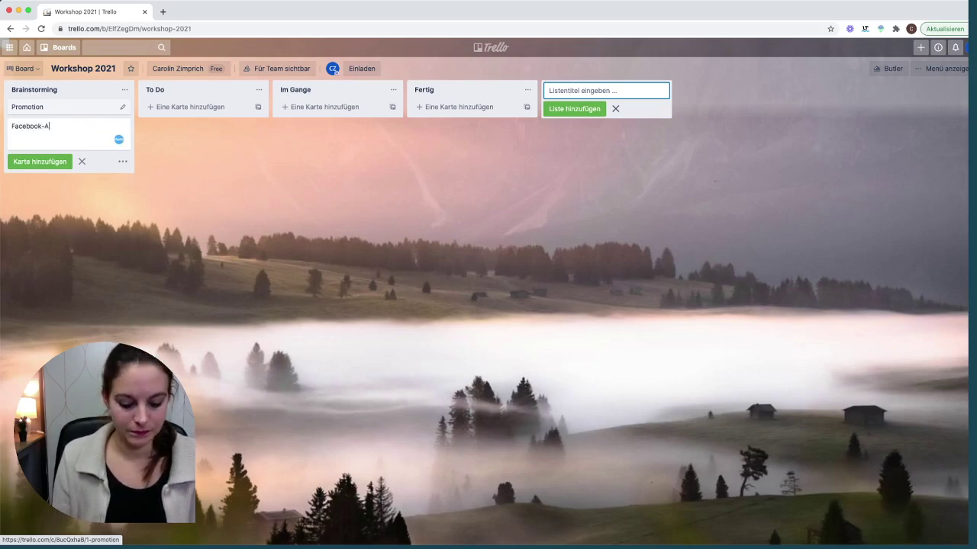
text(ds)
key(Return)
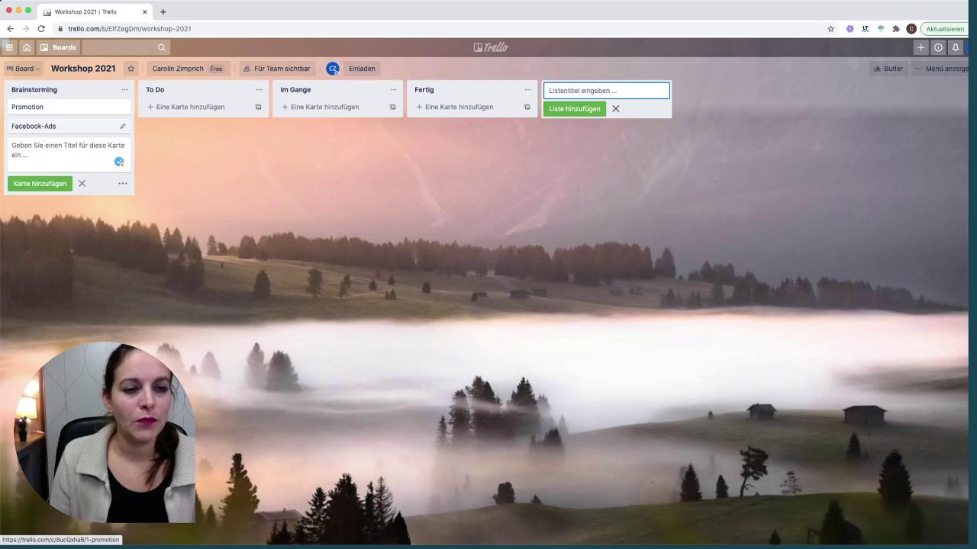
Add a card titled "Kunden einladen" below the Facebook-Ads card in the Brainstorming list.
text(Kund)
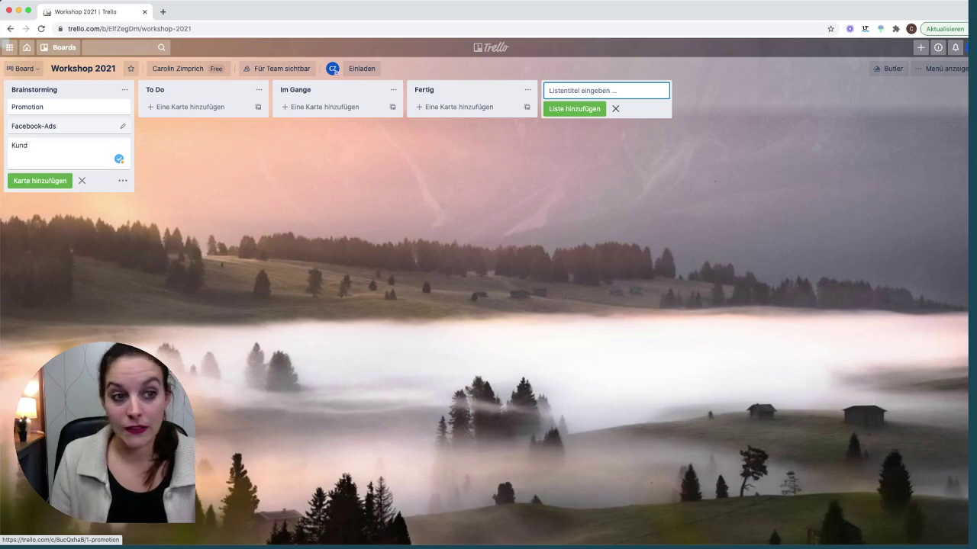
text(en einla)
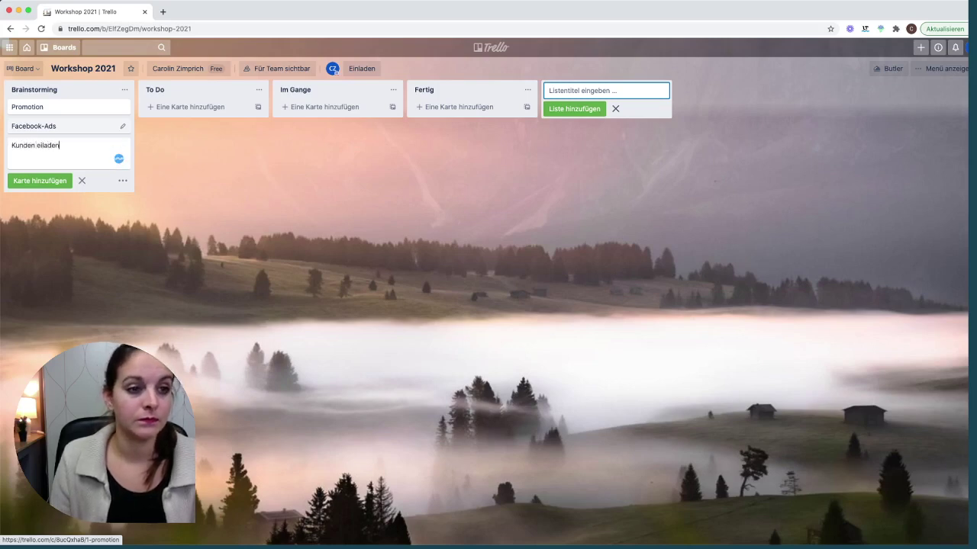
text(den)
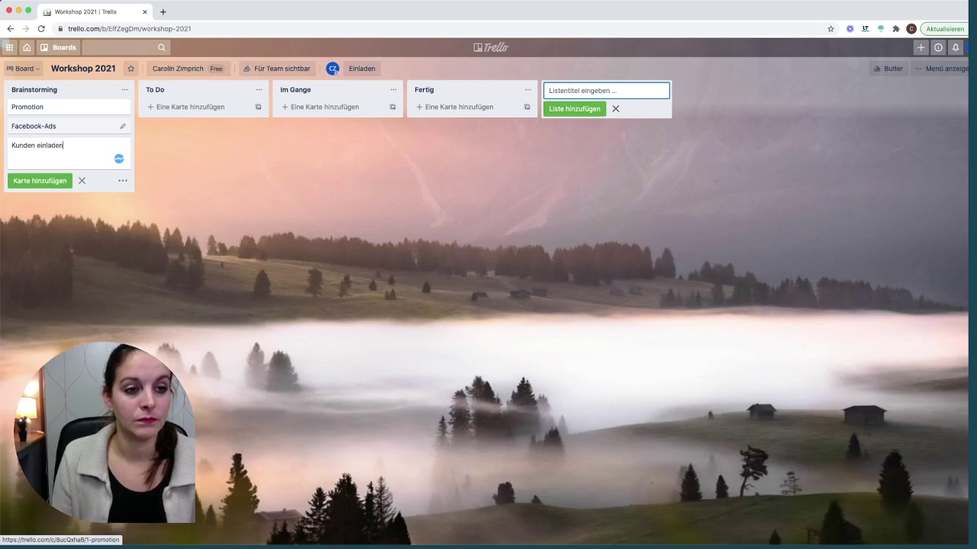
key(Return)
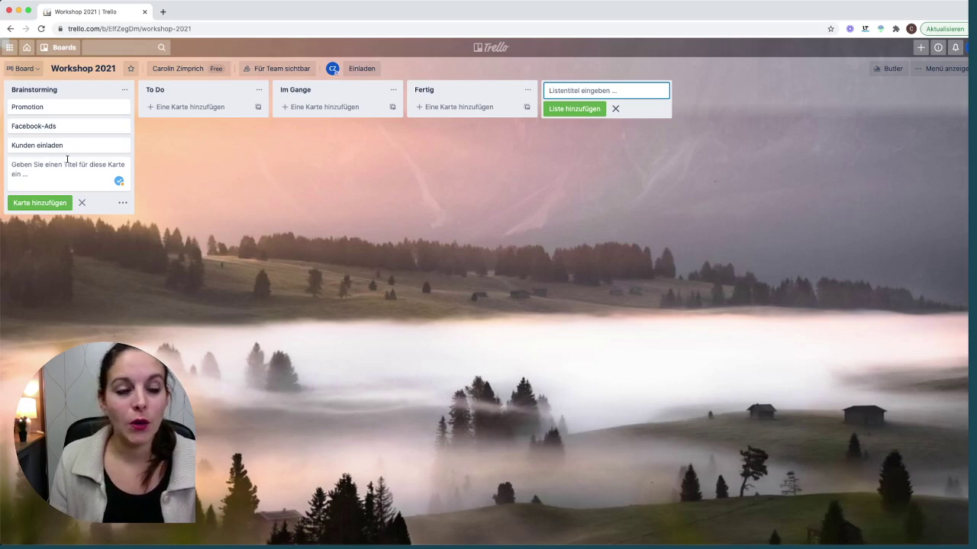
Add a card titled "LandingPage" below the Kunden einladen card in the Brainstorming list.
text(Land)
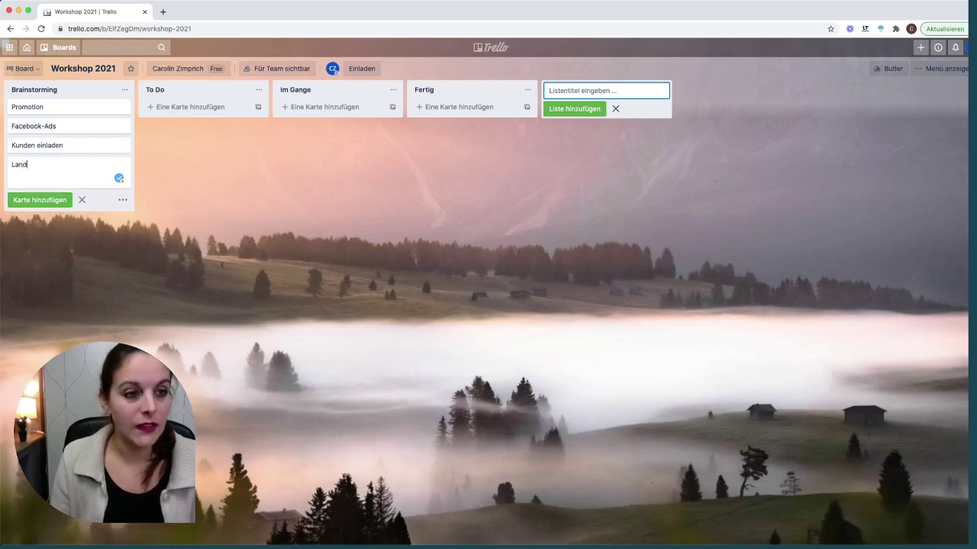
text(ingPage)
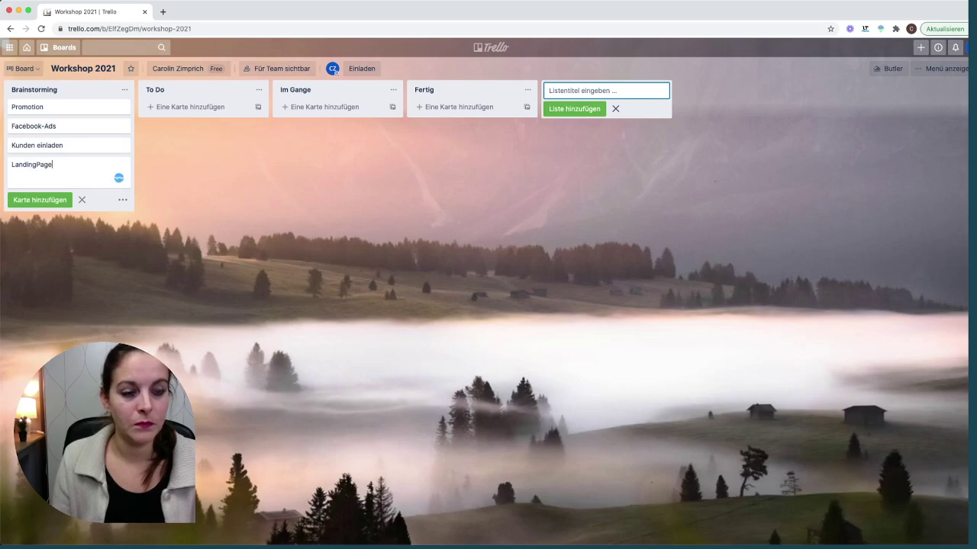
key(Return)
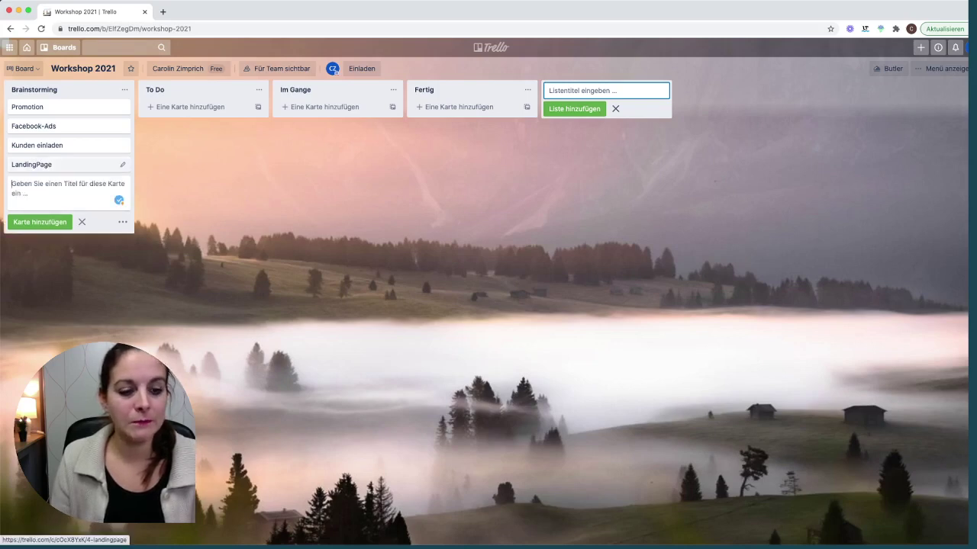
Add a card titled "kostenfrei oder kostenpflichtig" below the LandingPage card in the Brainstorming list.
text(kos)
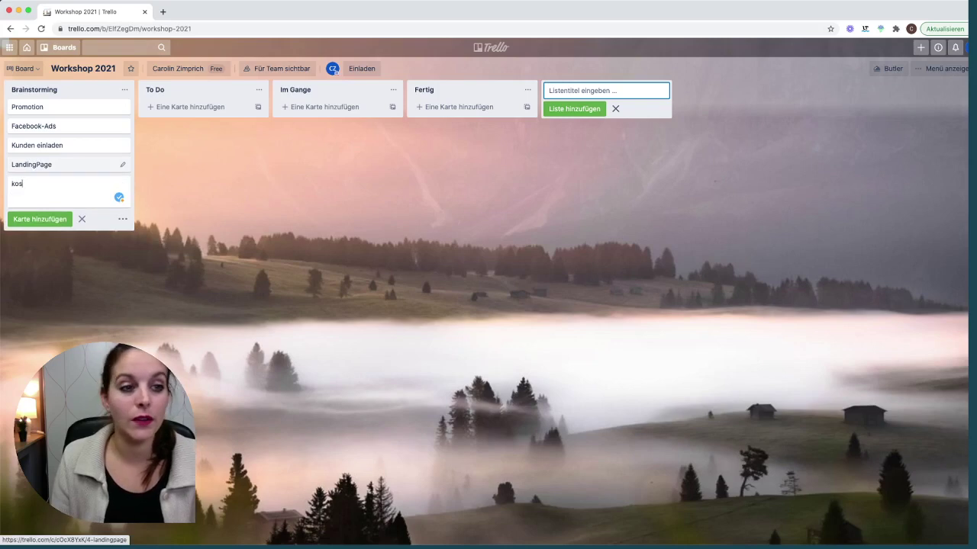
text(tenfrei oder)
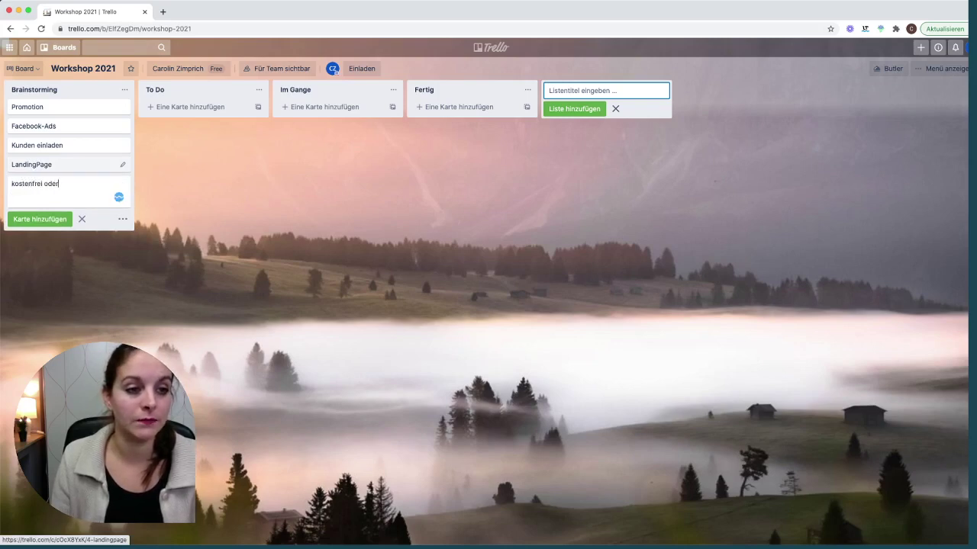
text( kostenpflichtig)
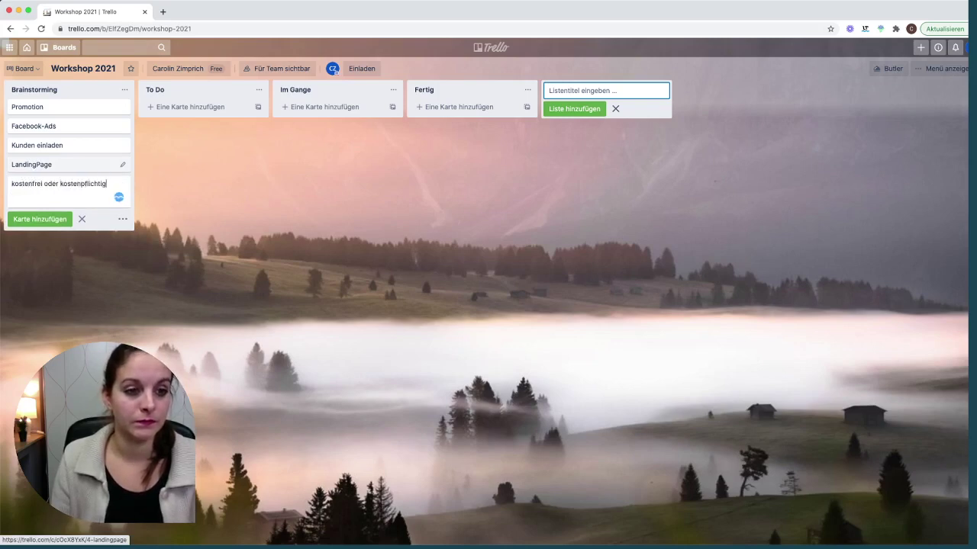
key(Return)
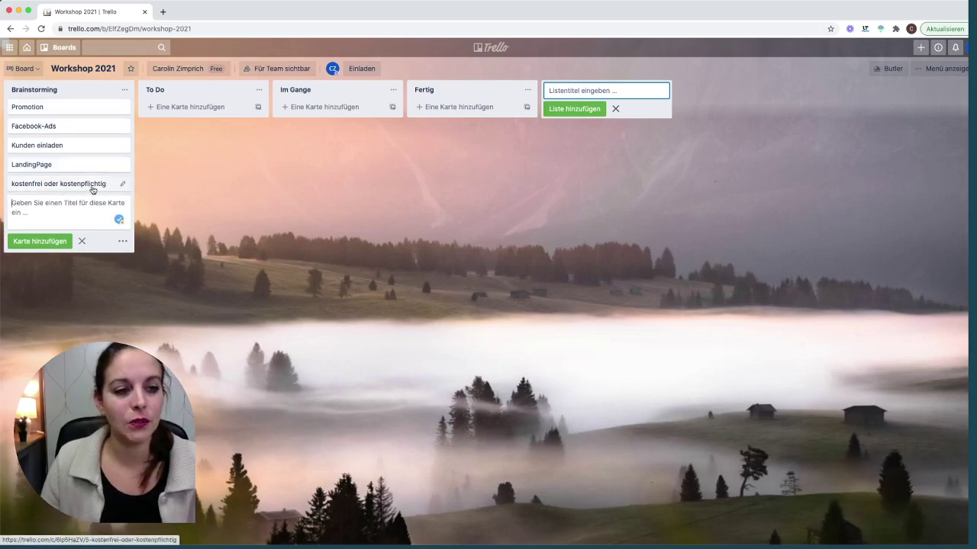
Reorder the Brainstorming cards so that LandingPage sits above Kunden einladen, with "kostenfrei oder kostenpflichtig" last.
mouse_move(94, 186)
mouse_down()
mouse_move(91, 126)
mouse_move(87, 211)
mouse_move(92, 105)
mouse_move(91, 205)
mouse_move(93, 127)
mouse_move(90, 198)
mouse_move(90, 164)
mouse_move(87, 188)
mouse_move(77, 183)
mouse_up()
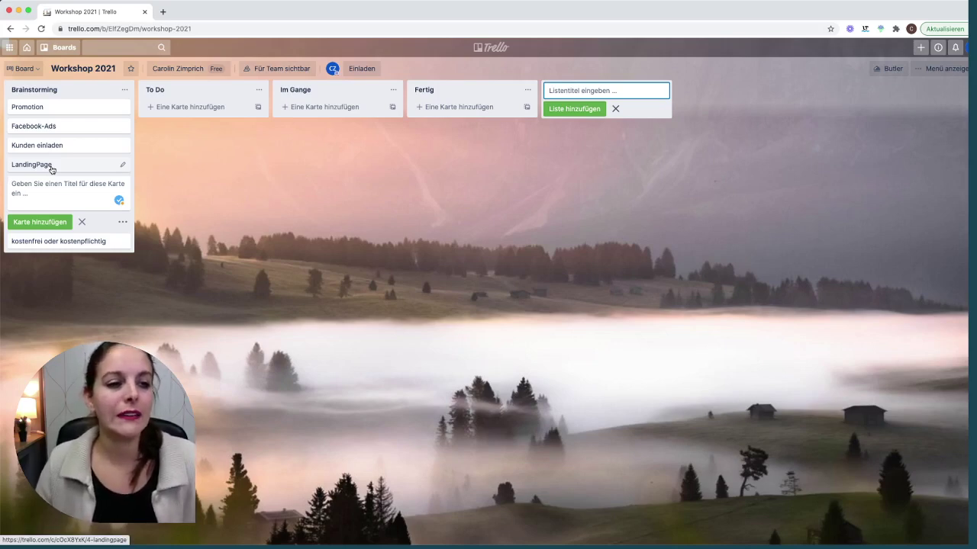
drag(29, 166, 43, 144)
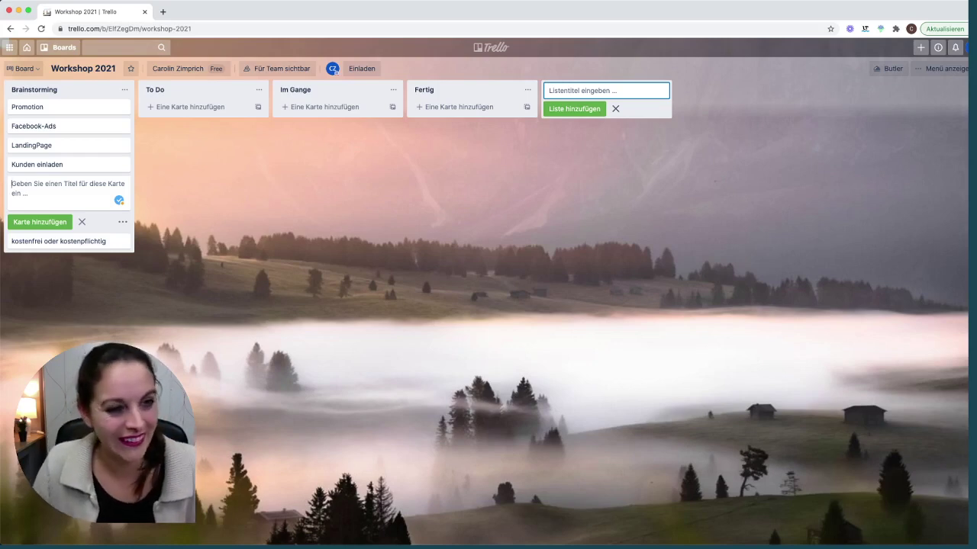
Open the details of the Promotion card in the Brainstorming list and make its title editable.
click(51, 112)
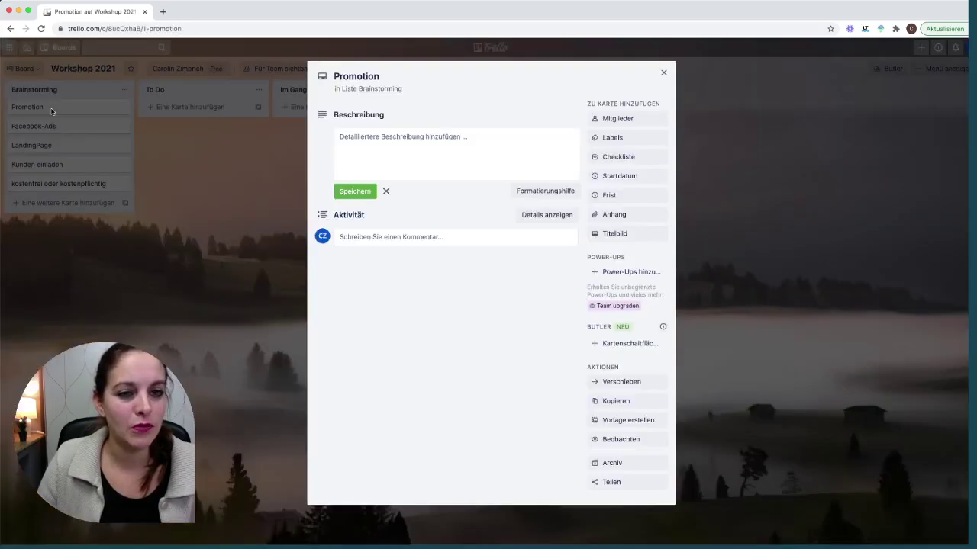
click(333, 77)
click(391, 74)
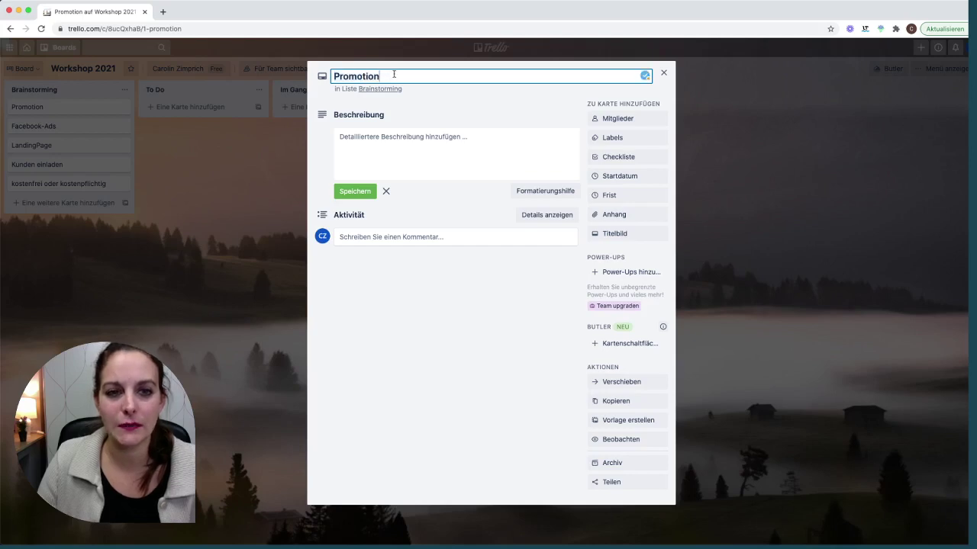
Save "Welche Gedanken muss ich mir für die Zeit der Promo machen?" as the Promotion card's description.
click(372, 137)
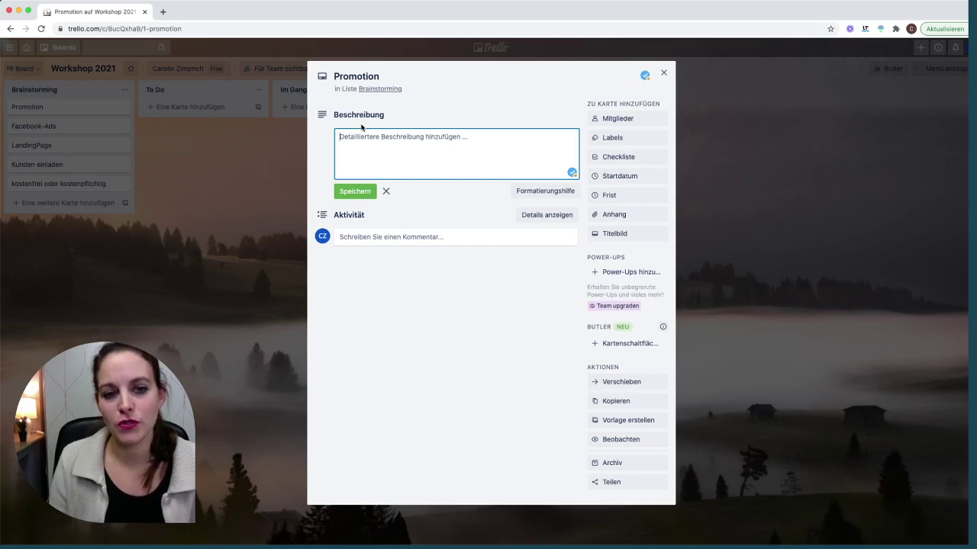
text(W)
key(BackSpace)
text(Welche)
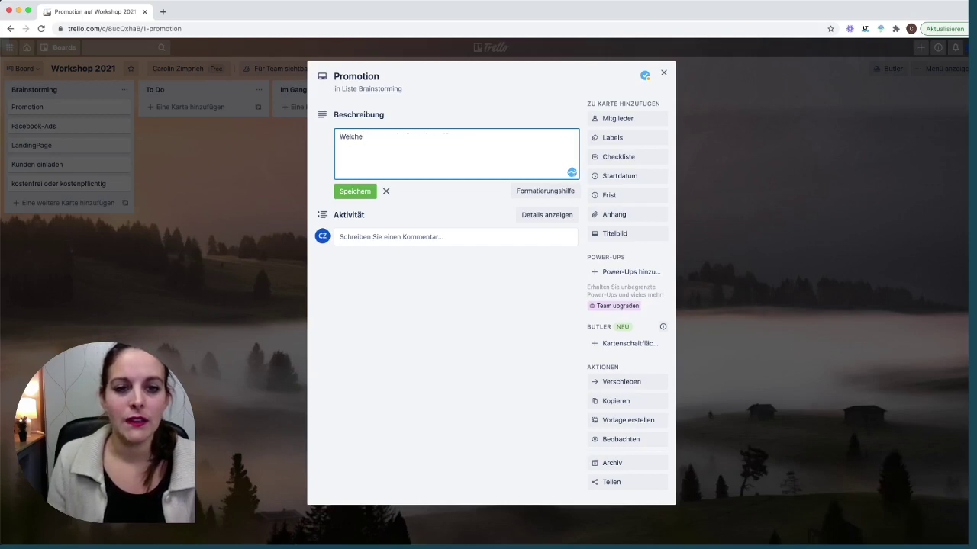
text( Gedanken)
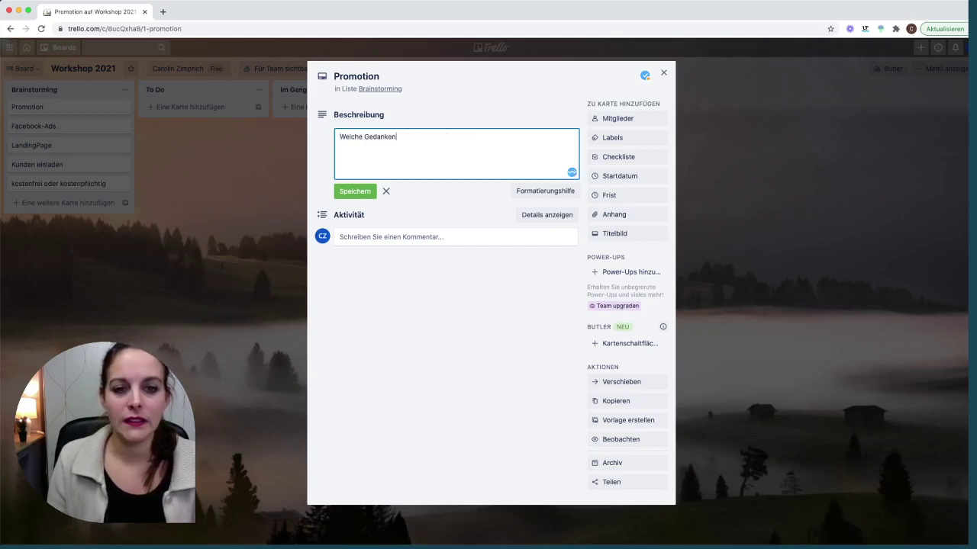
text( m)
key(BackSpace)
text(muss )
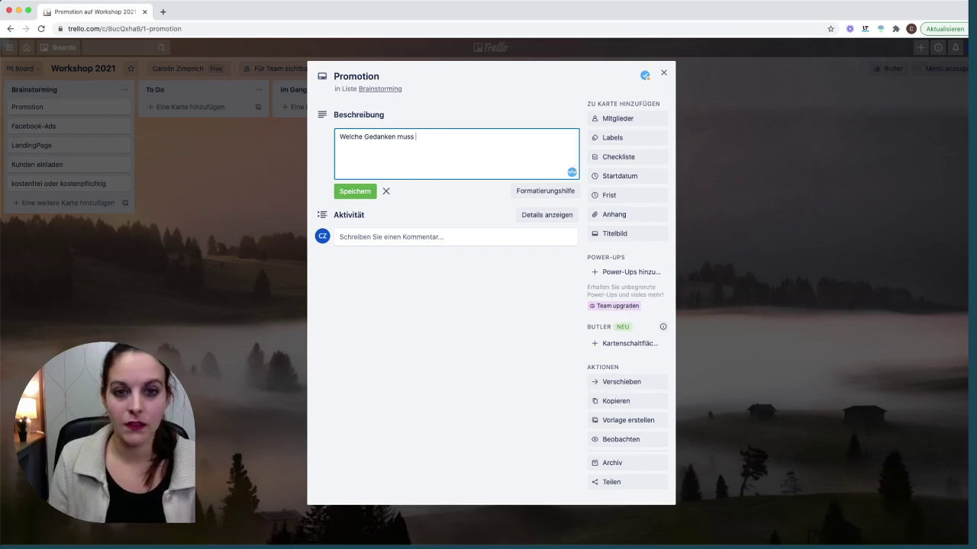
text(ich mir für)
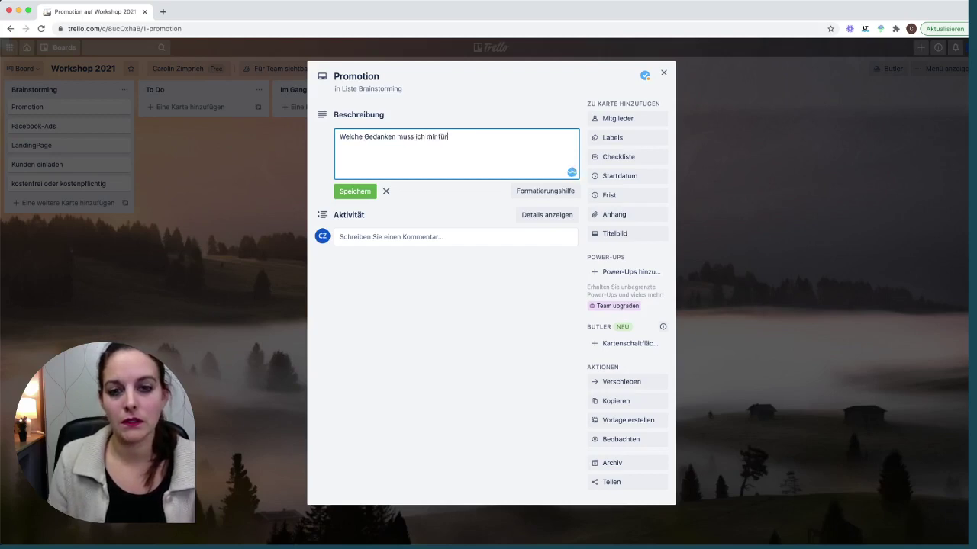
text( die Zeit)
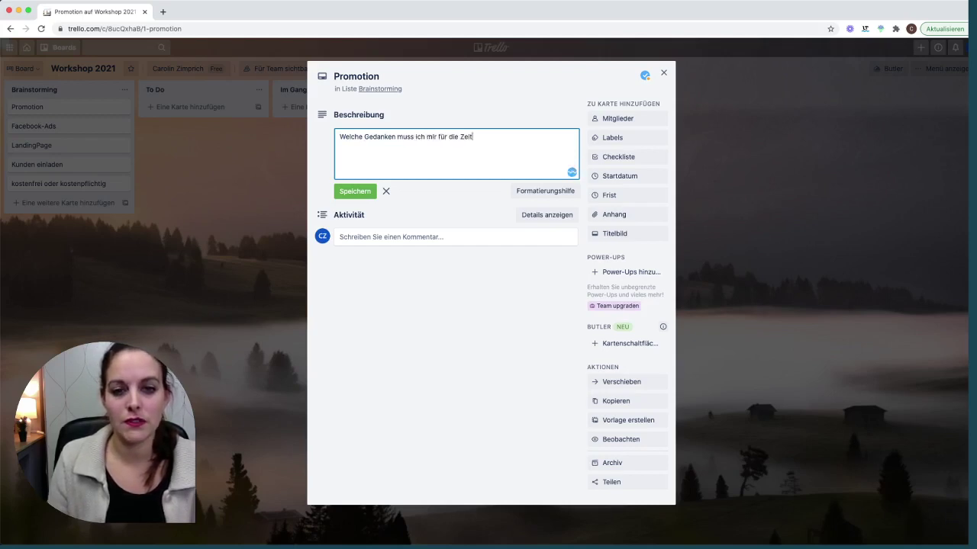
text( der Promo)
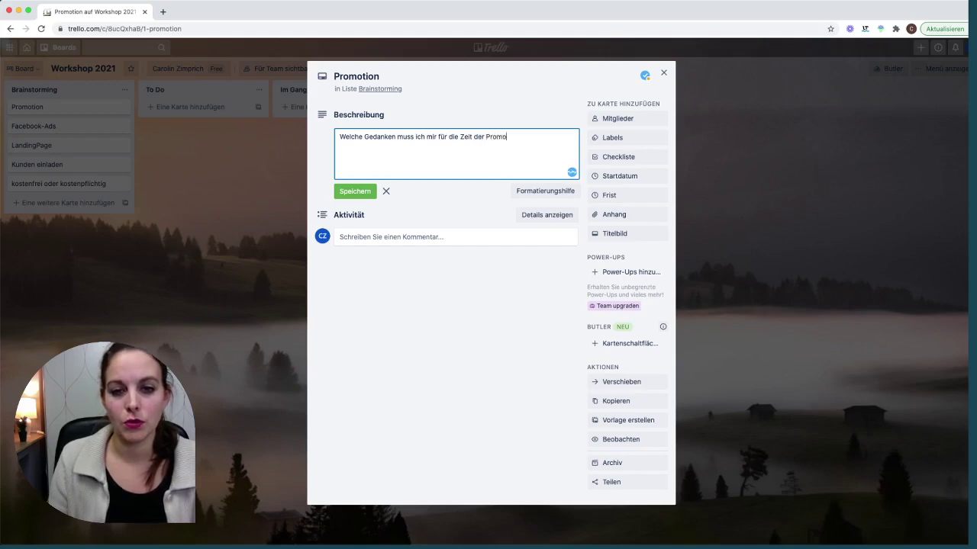
text( zeit)
key(BackSpace)
key(BackSpace)
key(BackSpace)
key(BackSpace)
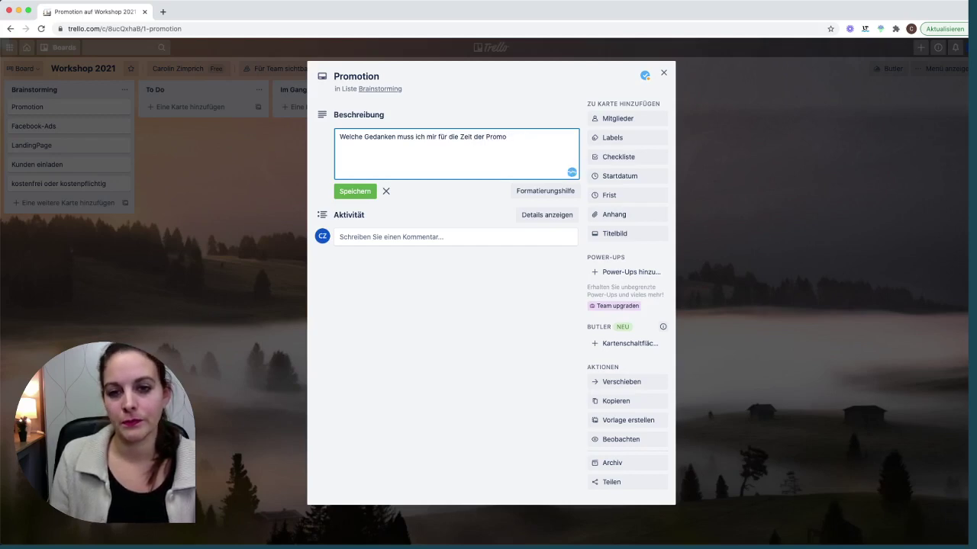
text(machen)
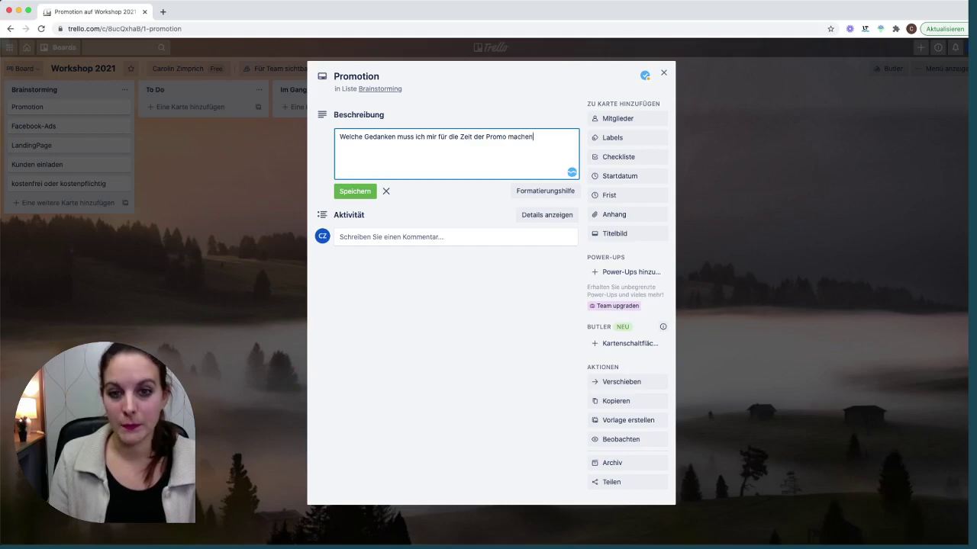
text(?)
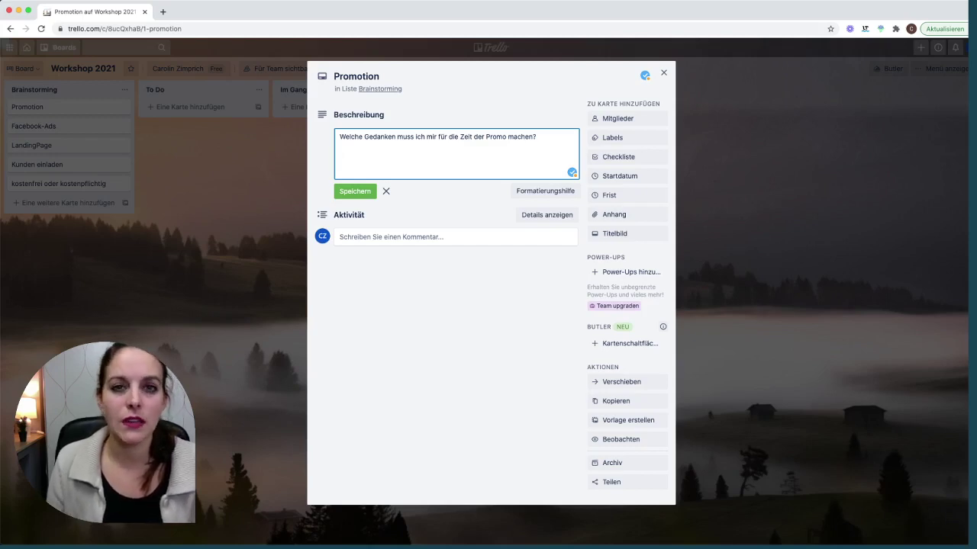
click(357, 191)
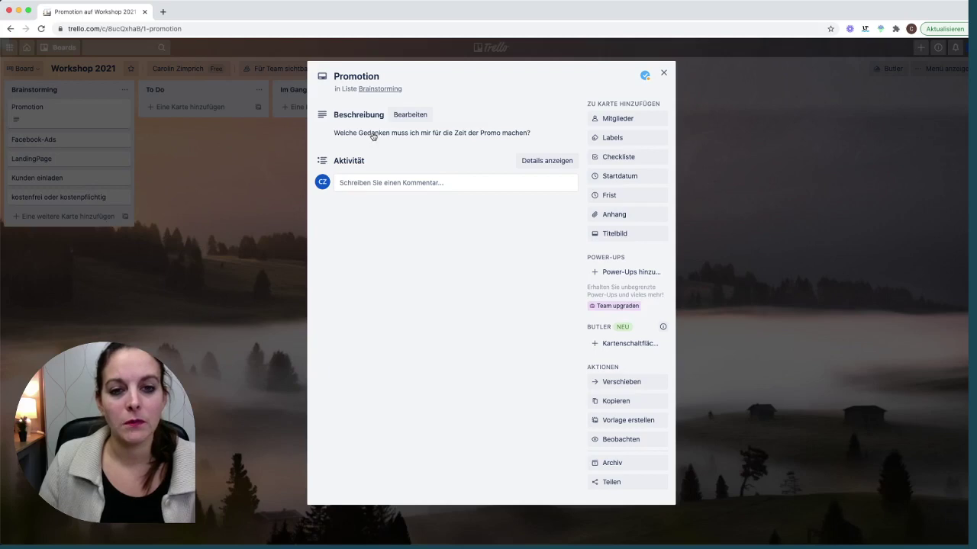
Reopen the Promotion card's description and examine the formatting help for the Markdown syntax of headings, bold text and lists.
click(373, 135)
click(354, 191)
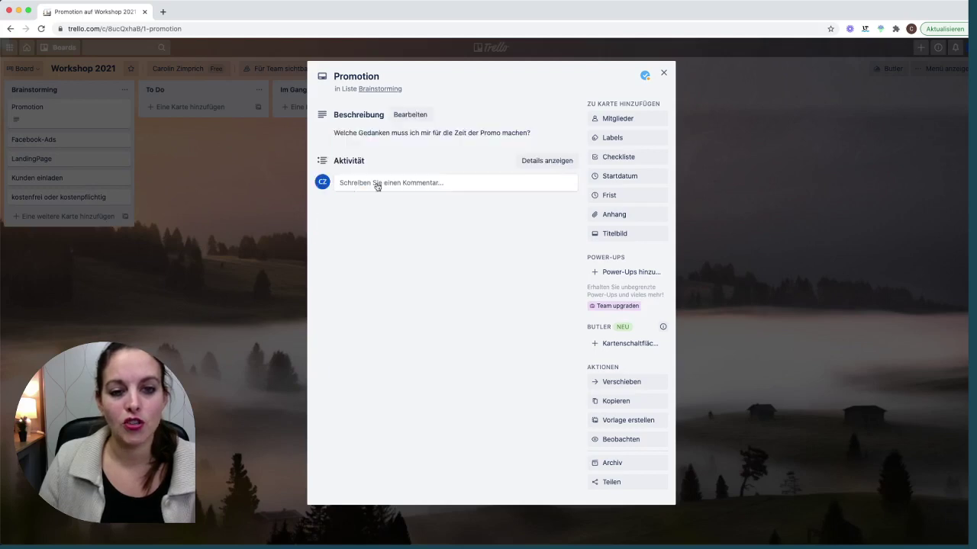
click(375, 135)
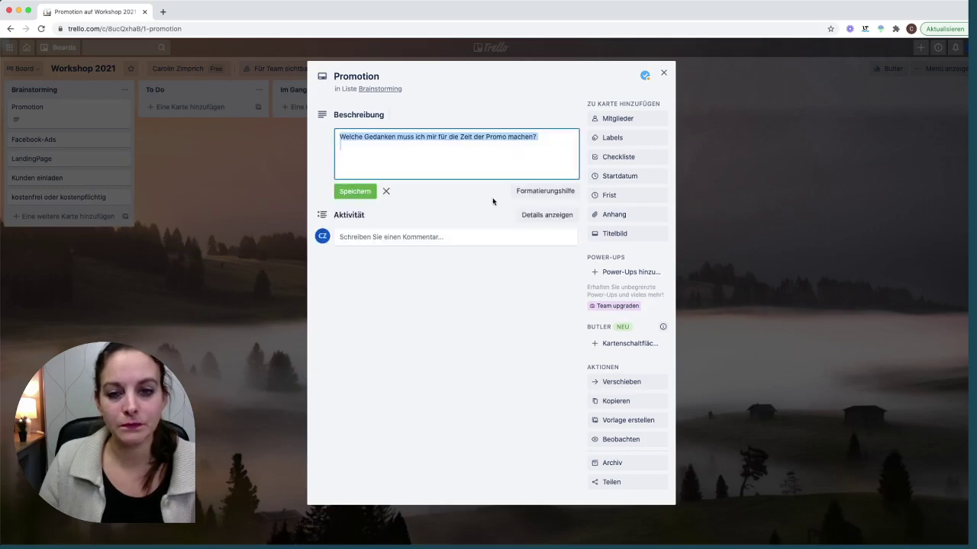
click(540, 194)
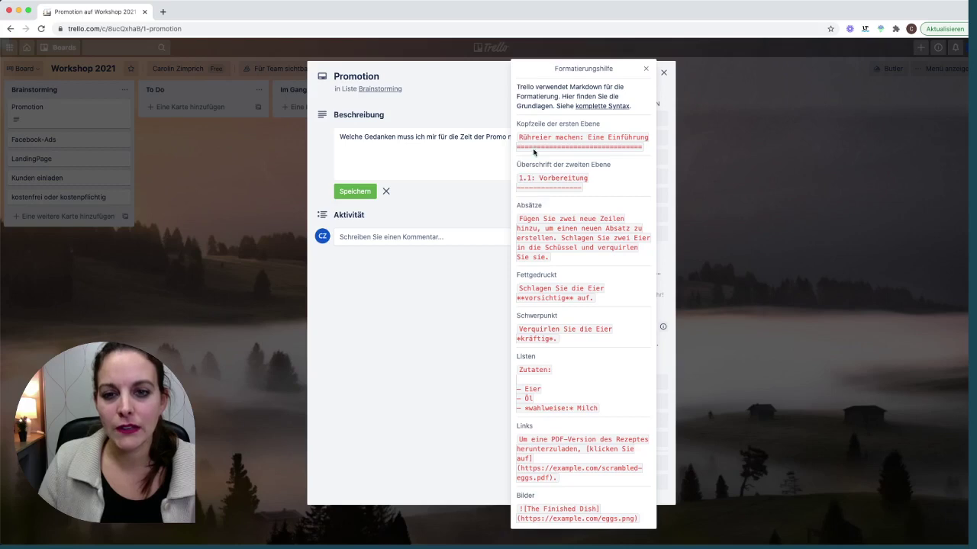
drag(520, 146, 610, 146)
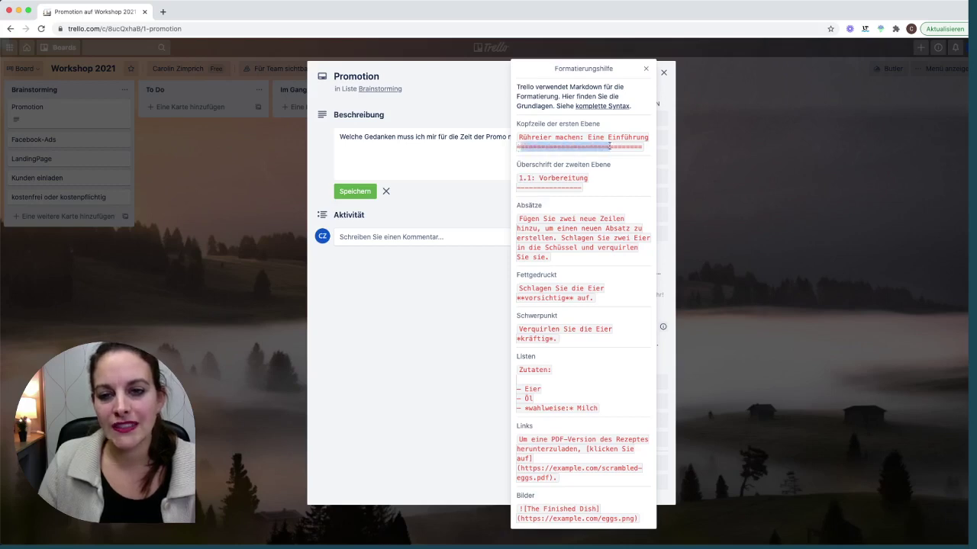
click(522, 188)
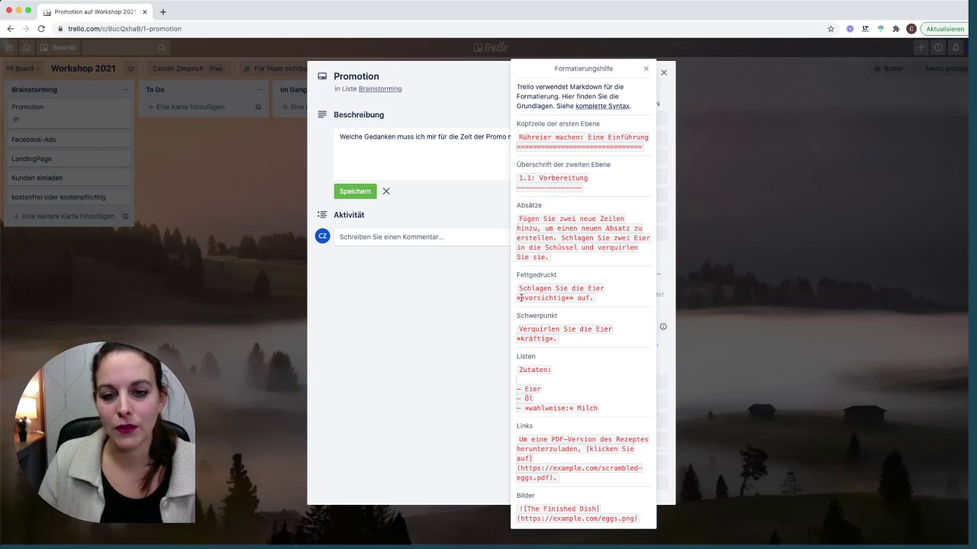
mouse_move(522, 298)
mouse_down()
mouse_move(510, 300)
mouse_move(522, 298)
mouse_up()
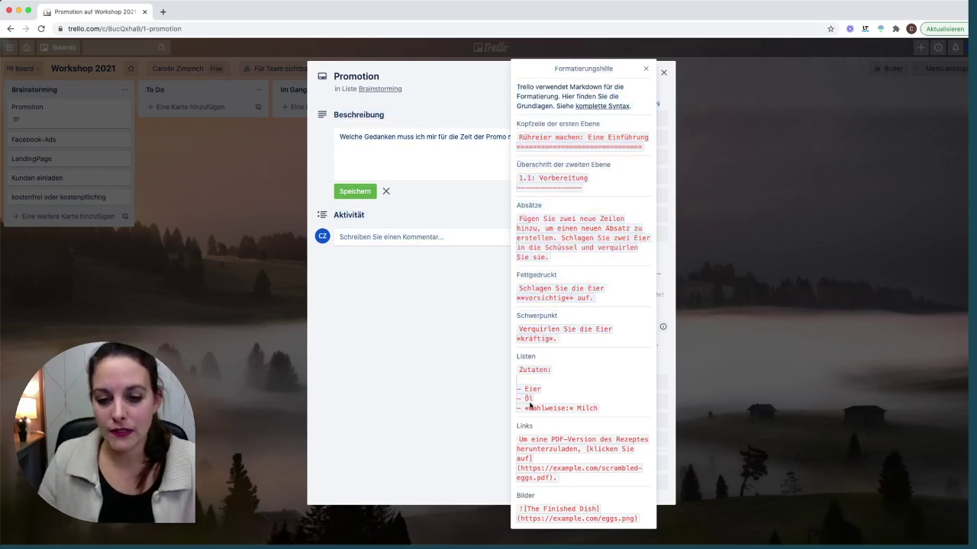
click(450, 215)
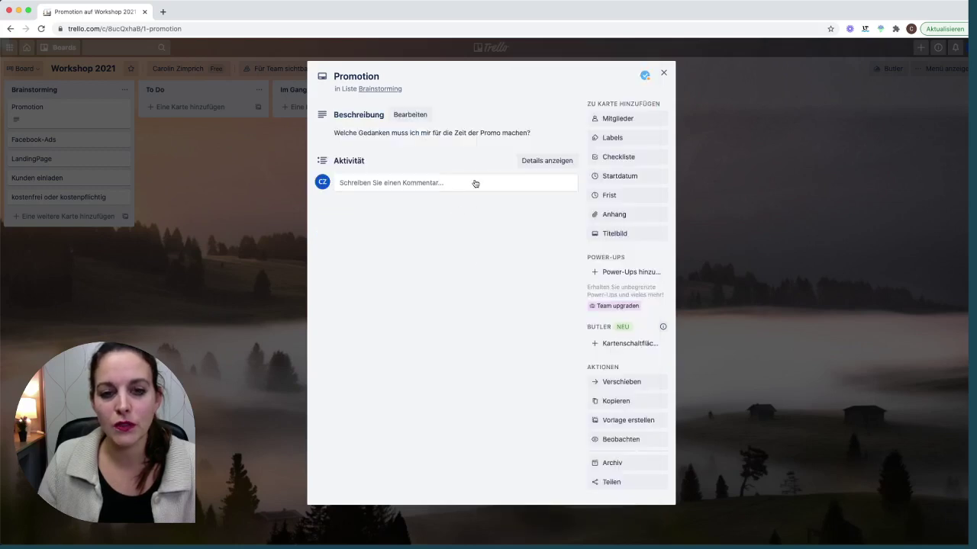
Extend the Promotion card's description with the Markdown list item "- Ads" below the question, separated by a blank line.
click(540, 133)
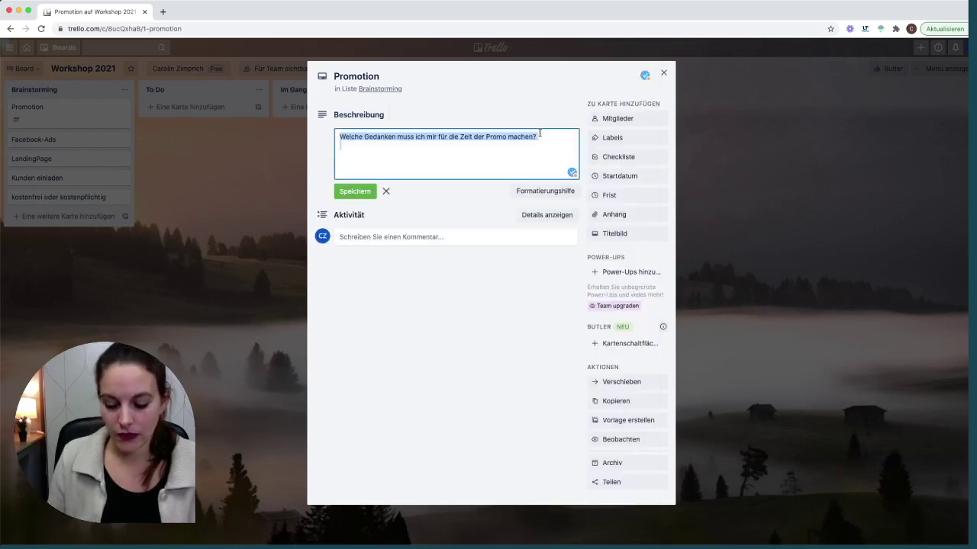
key(Right)
key(Return)
text(-)
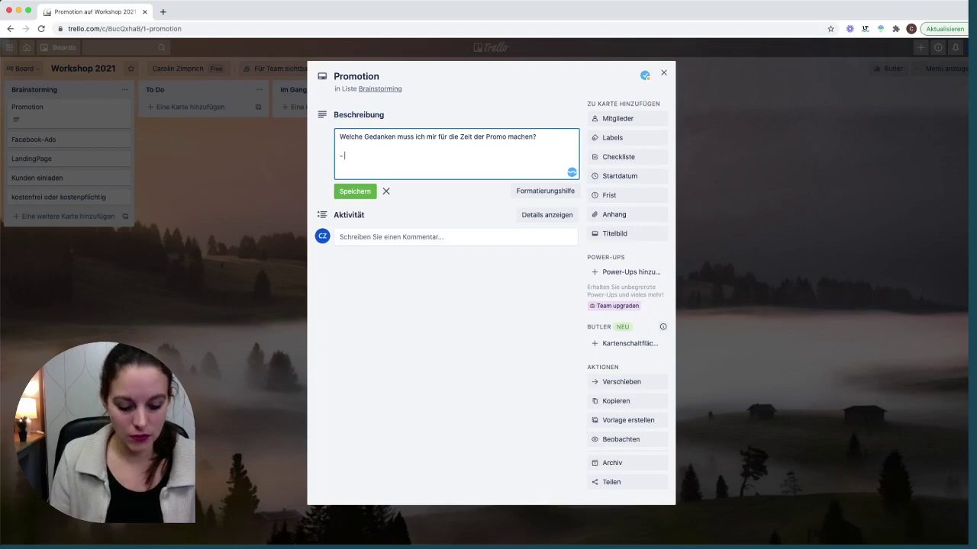
text(Ca)
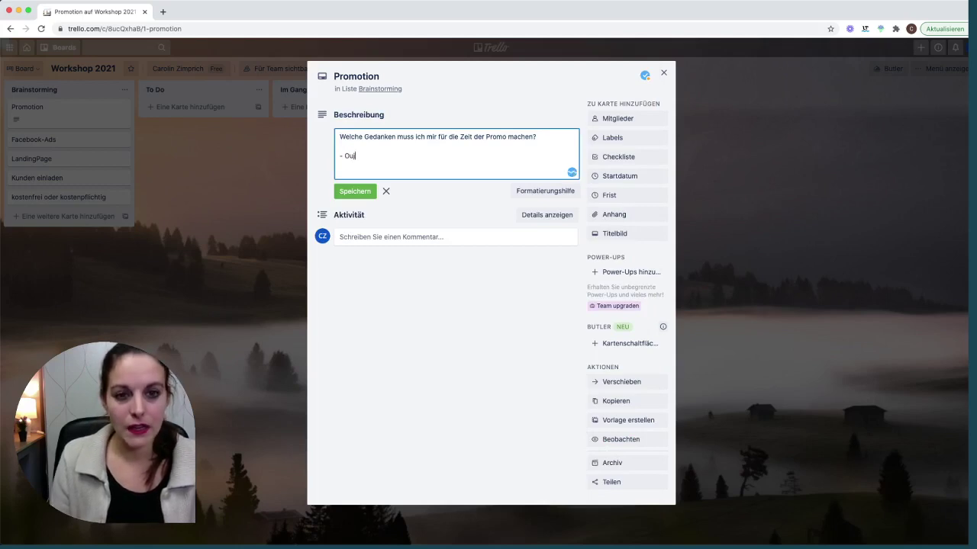
key(BackSpace)
key(BackSpace)
text(Ads)
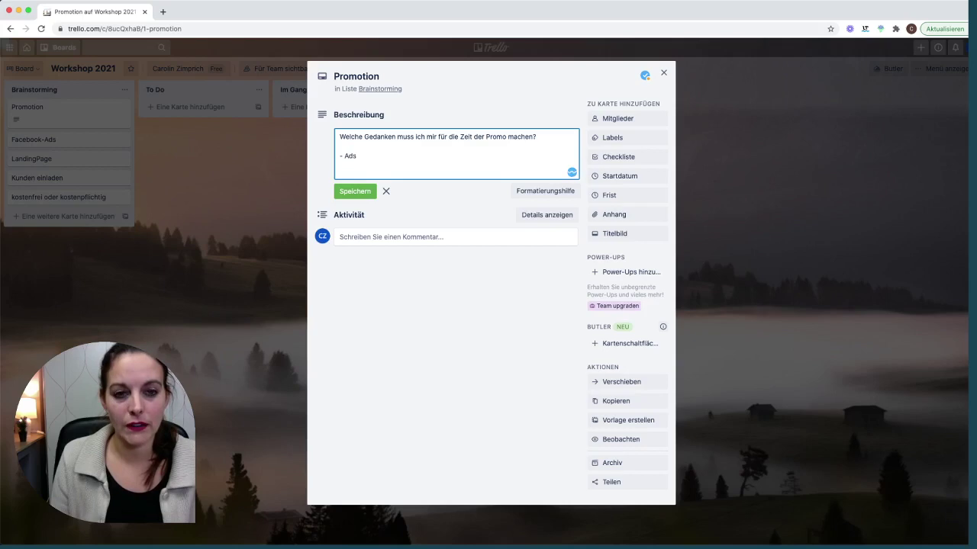
Add "- Kunden einladen" as the second list item in the description and save it.
key(Return)
text(-)
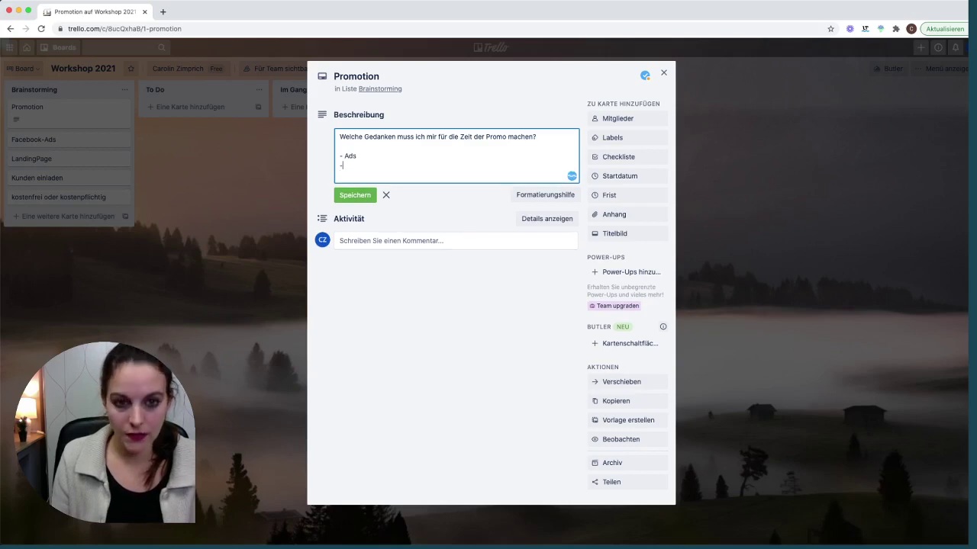
key(Return)
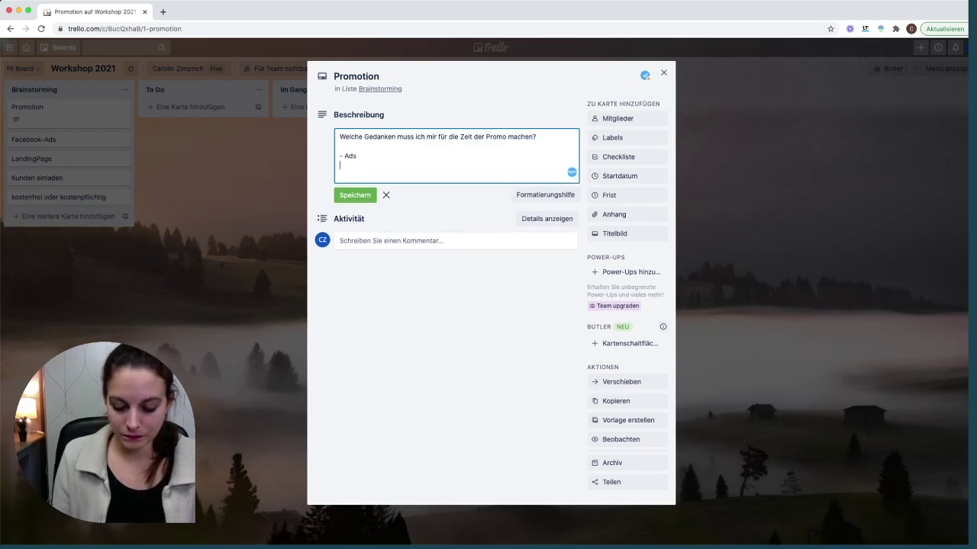
text(- Kunde)
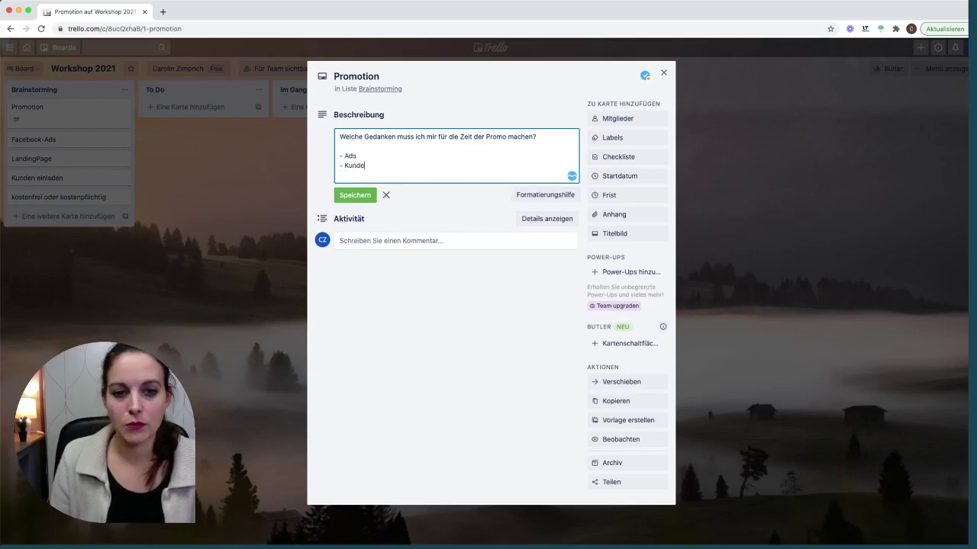
text(n einlasen)
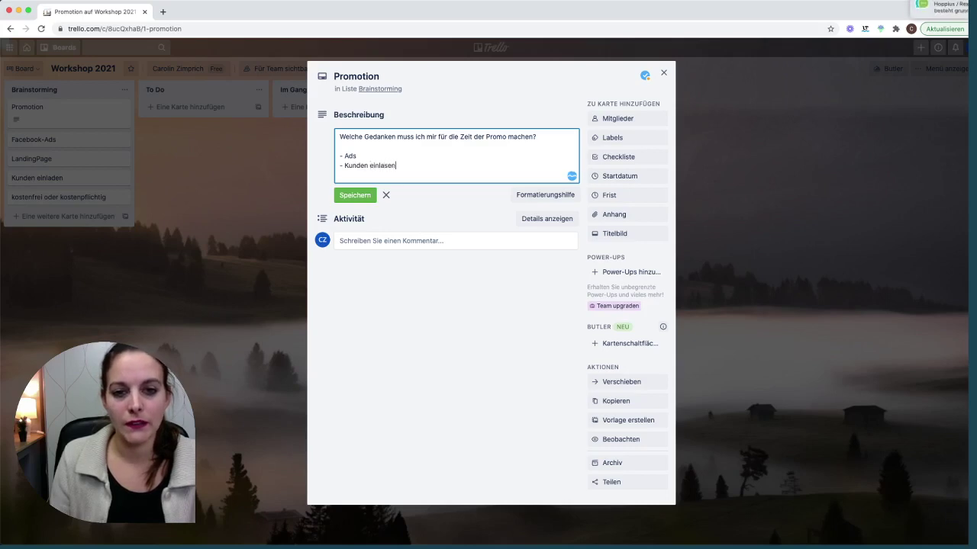
key(BackSpace)
key(BackSpace)
key(BackSpace)
text(den)
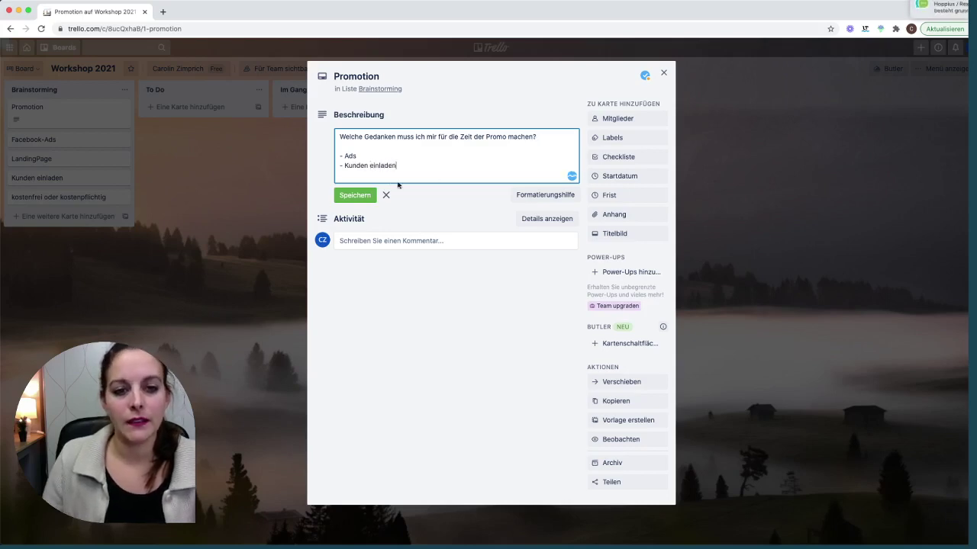
click(361, 195)
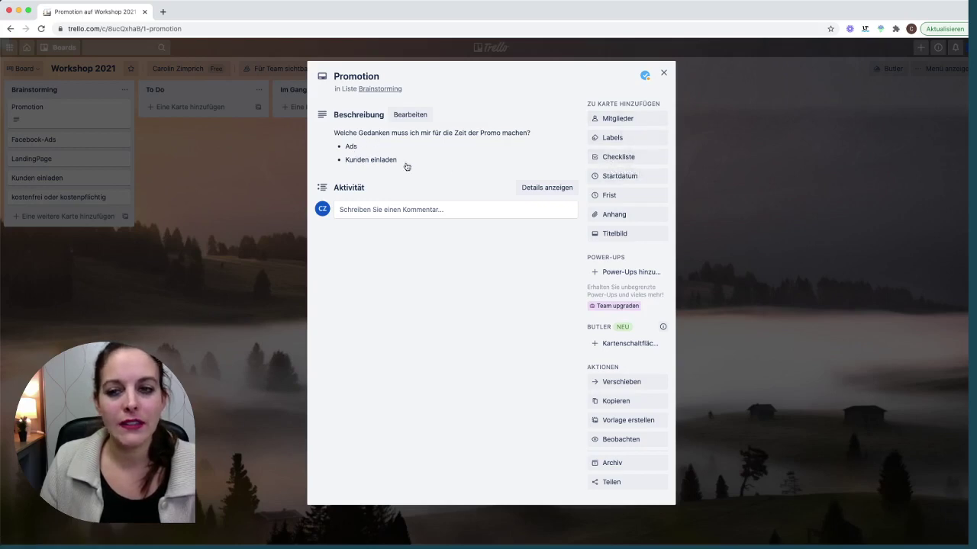
Add a checklist with the default title Checkliste to the Promotion card and give it the item "Ads".
click(618, 157)
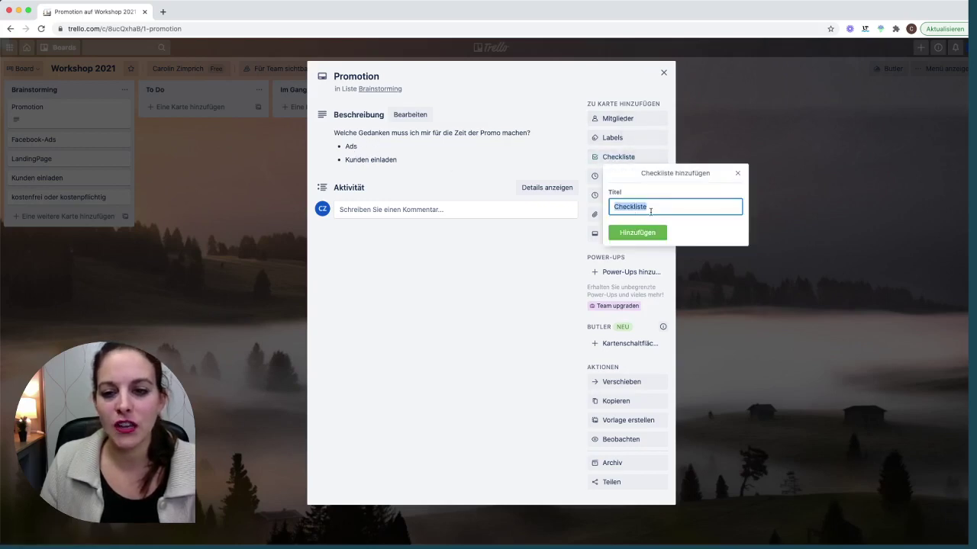
click(638, 233)
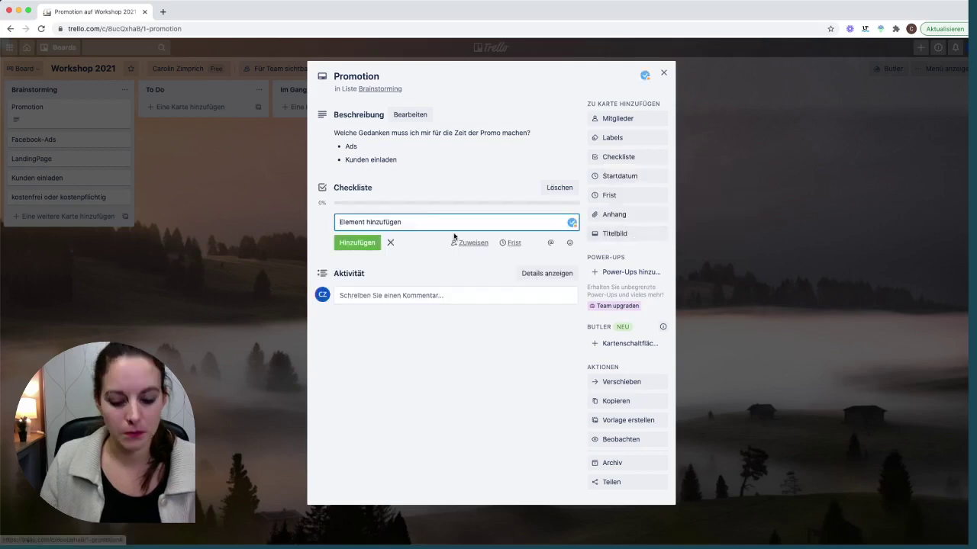
text(Ads)
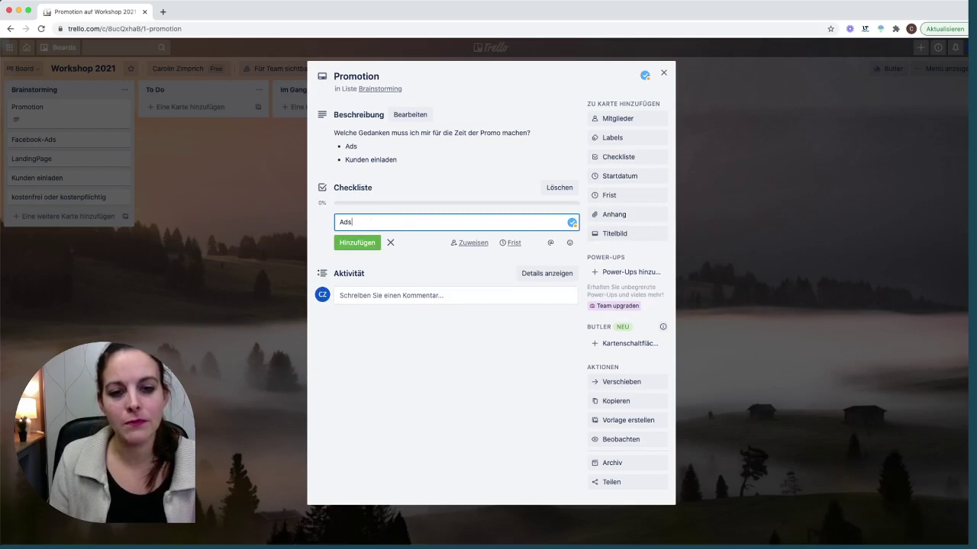
key(Return)
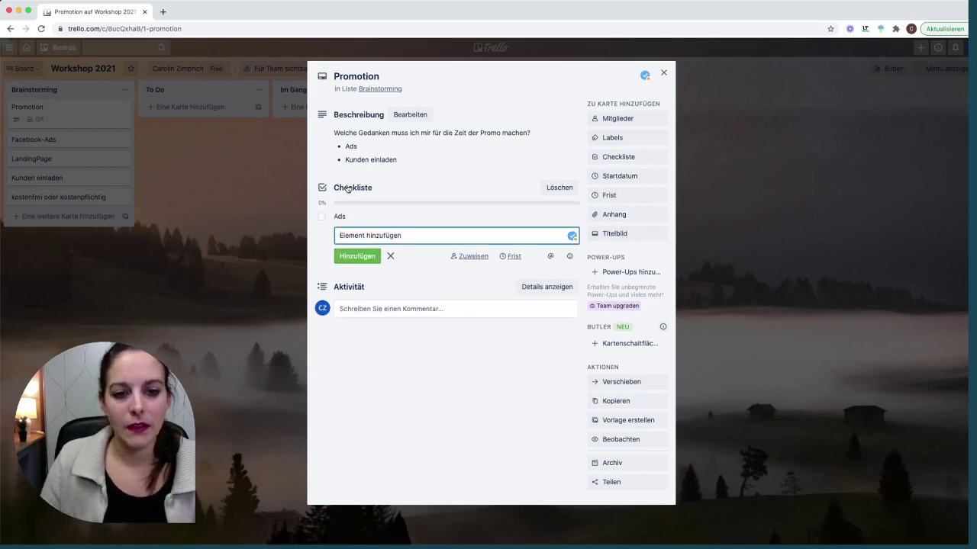
Rename the checklist as "Überlegungen die möglich wären!".
click(347, 188)
text(Überl)
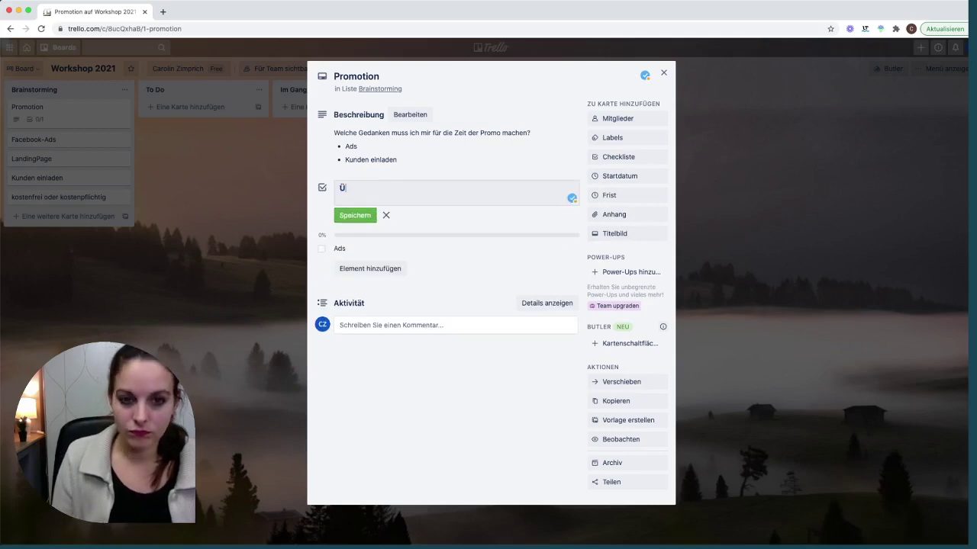
key(BackSpace)
key(BackSpace)
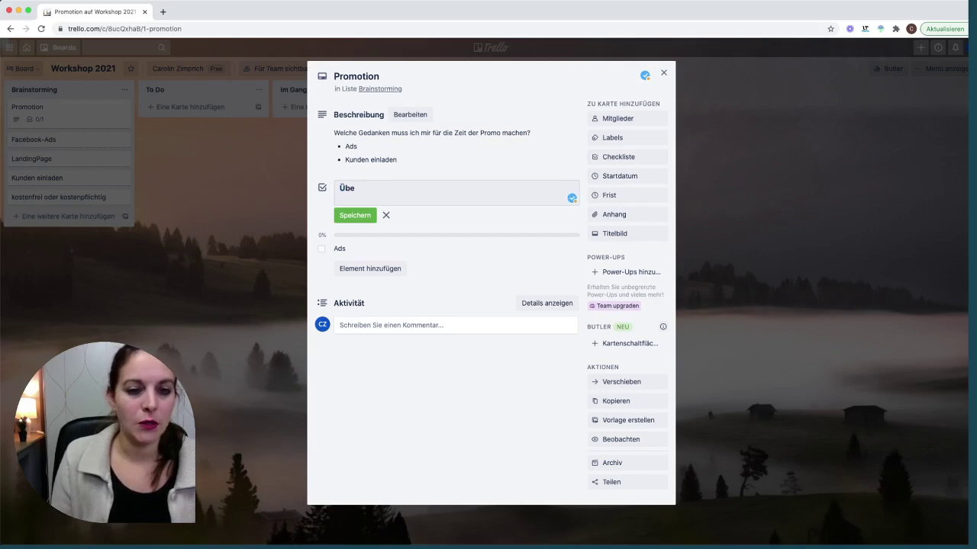
text(rlegungen)
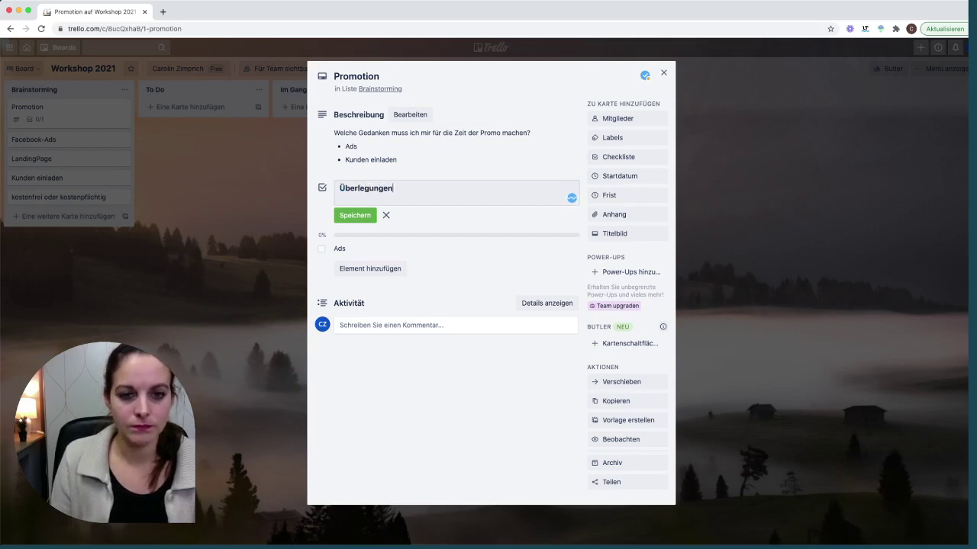
text( die mög)
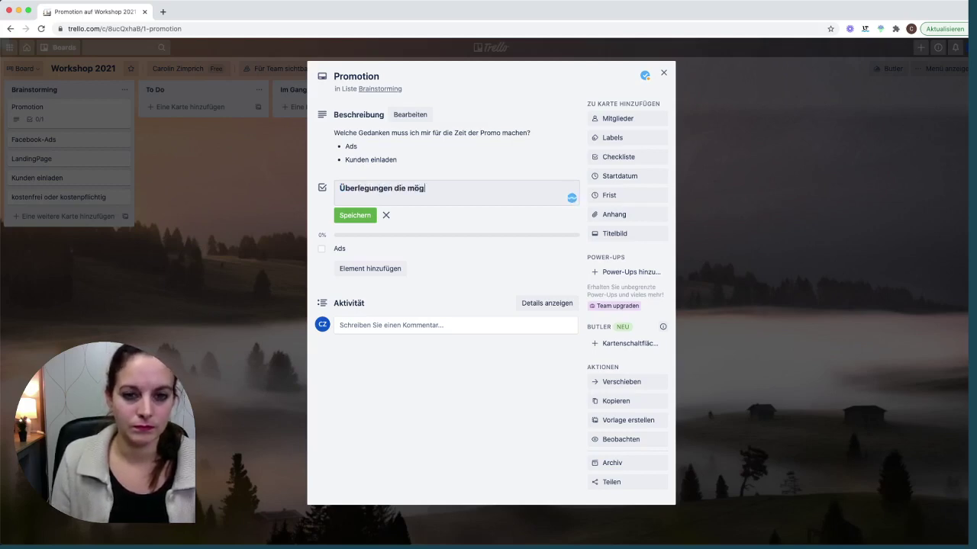
text(lich wäre)
key(BackSpace)
key(BackSpace)
key(BackSpace)
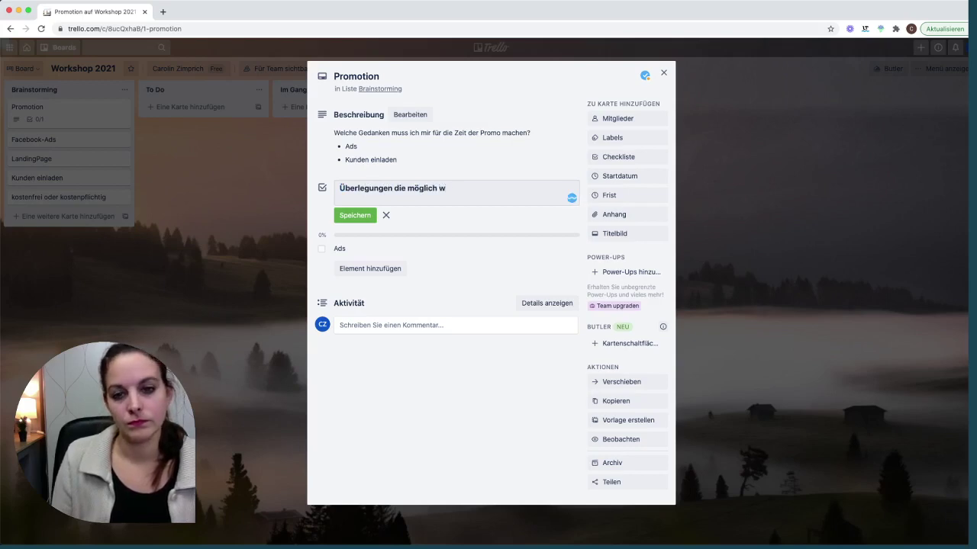
text(ären!)
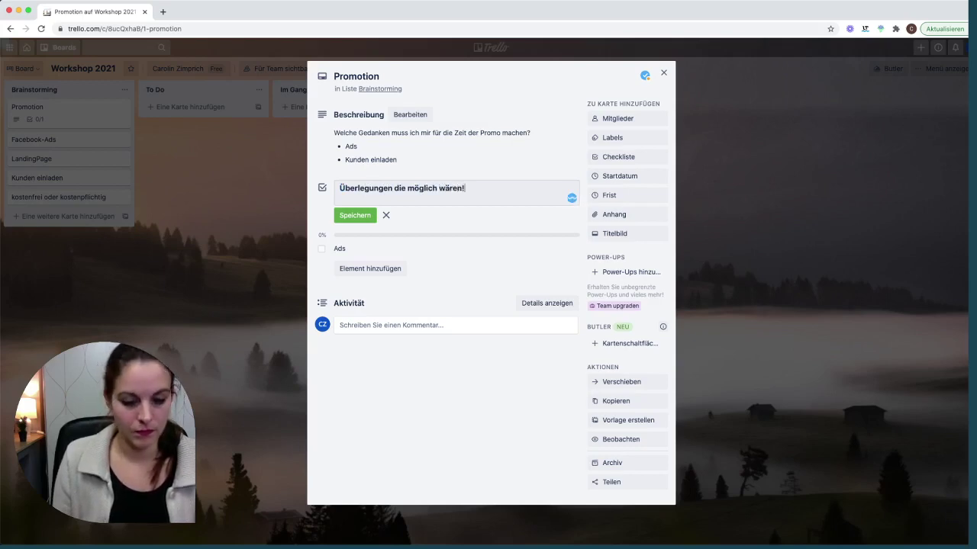
key(Return)
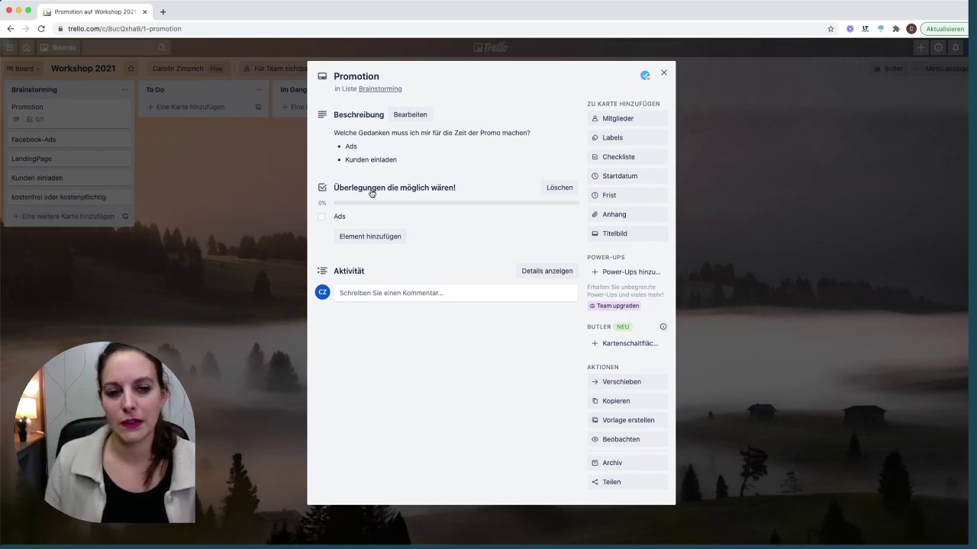
Add the item "Kunden einladen" below Ads in the "Überlegungen die möglich wären!" checklist and finish adding items.
click(344, 237)
text(K)
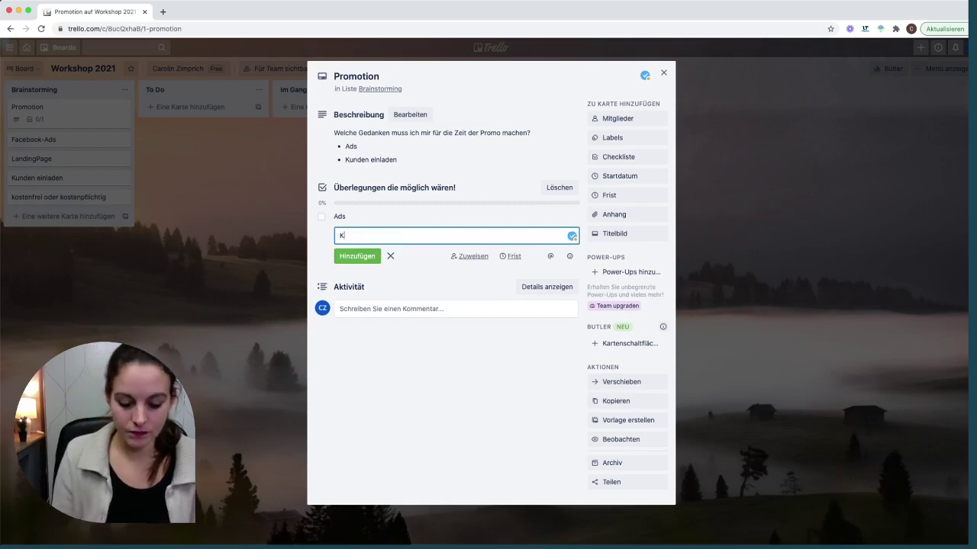
text(unden einladn)
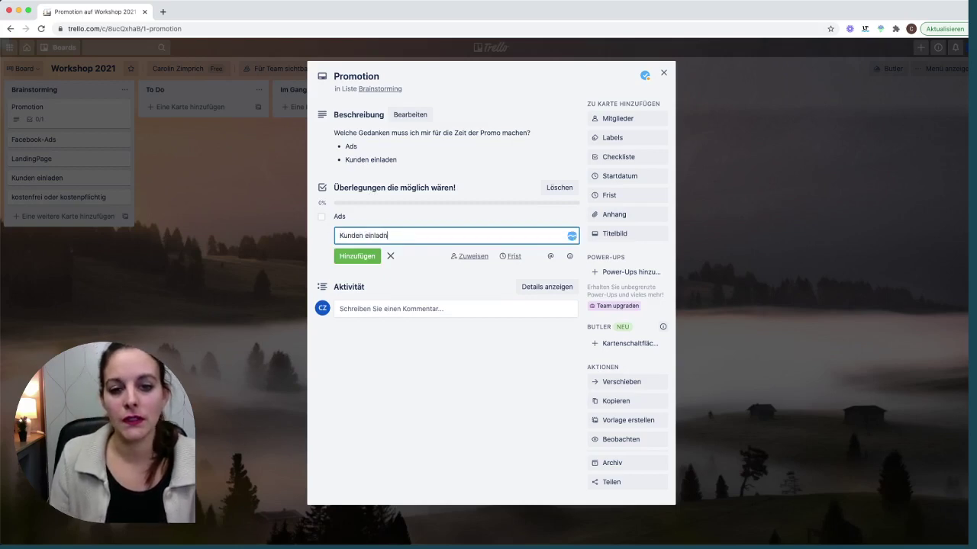
key(BackSpace)
key(BackSpace)
text(den)
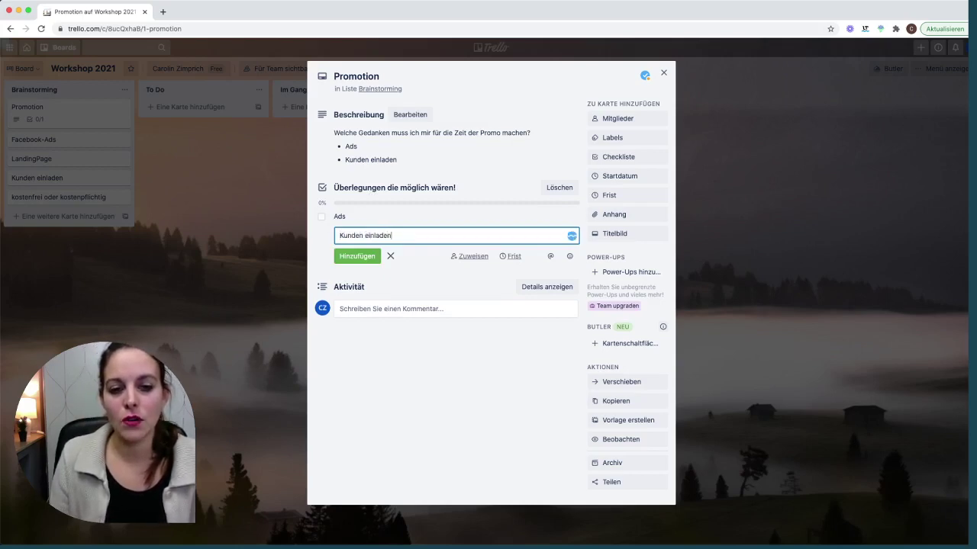
key(Return)
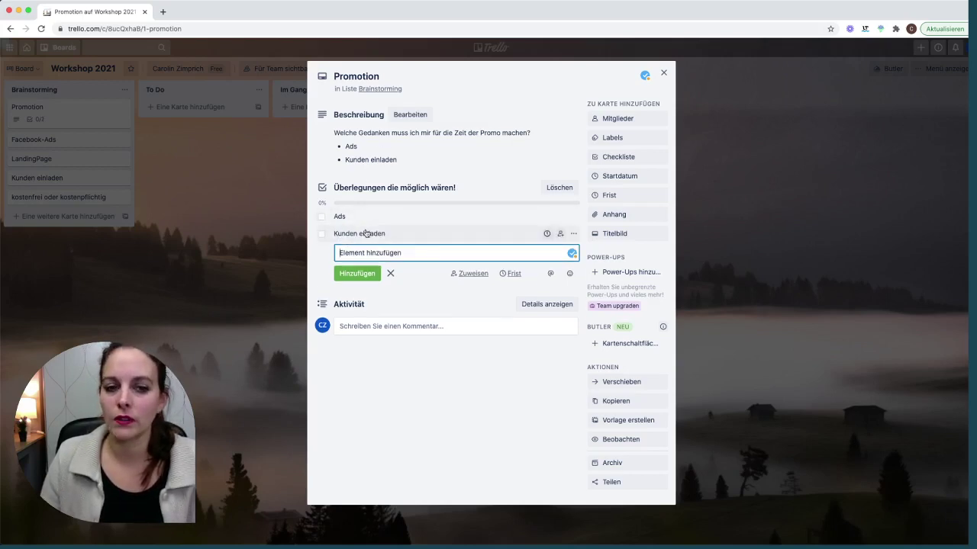
click(390, 275)
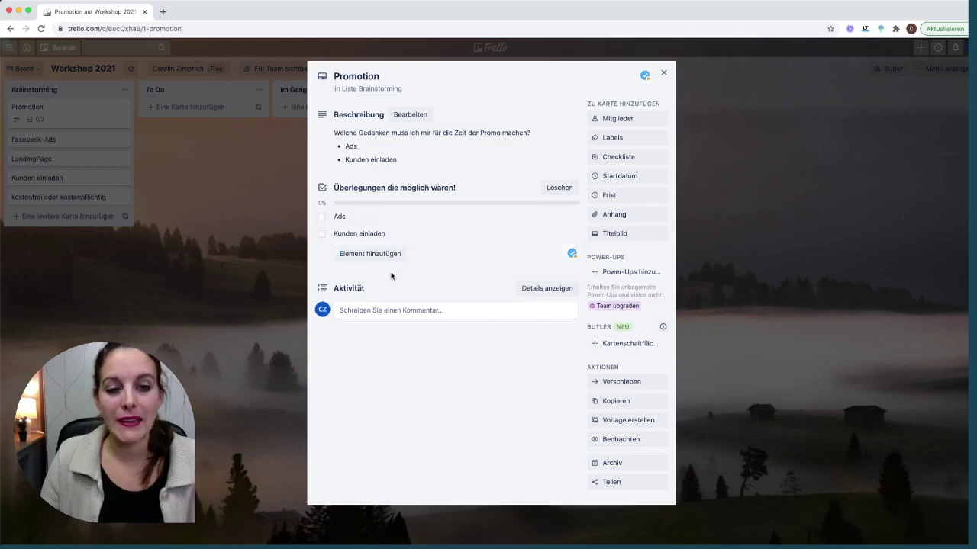
Add a second checklist titled "Dinge die wir tun werden!!!" and move the Kunden einladen item from the first checklist into it.
click(621, 157)
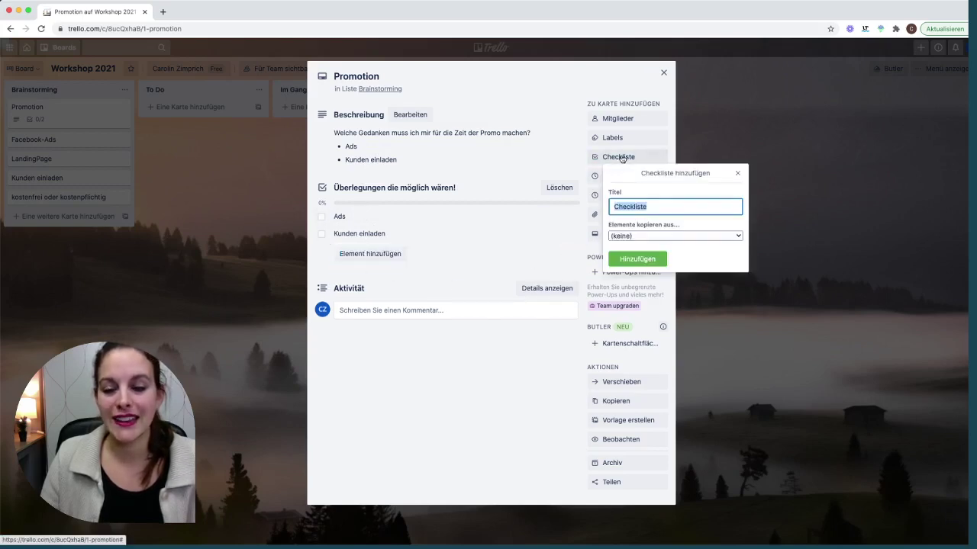
text(Dinfe)
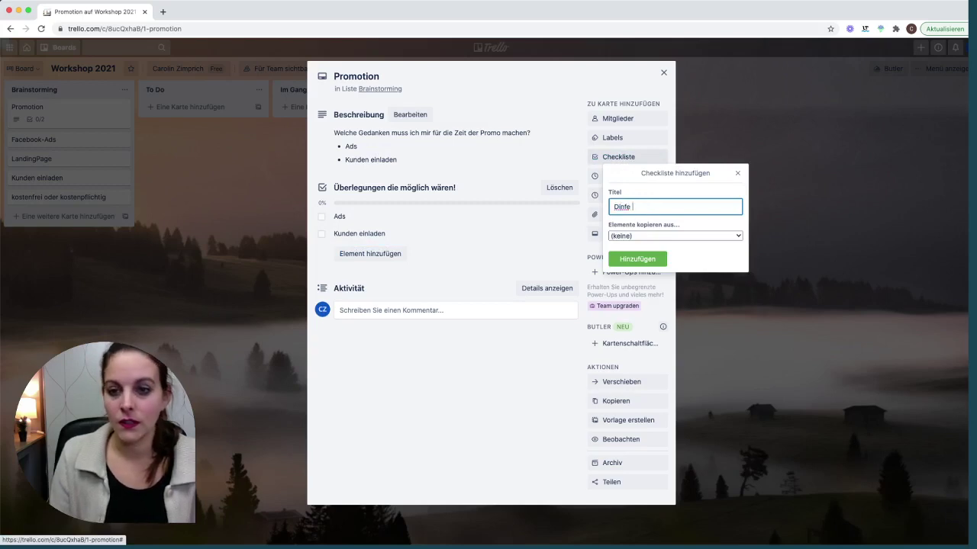
key(BackSpace)
key(BackSpace)
key(BackSpace)
text(ge die )
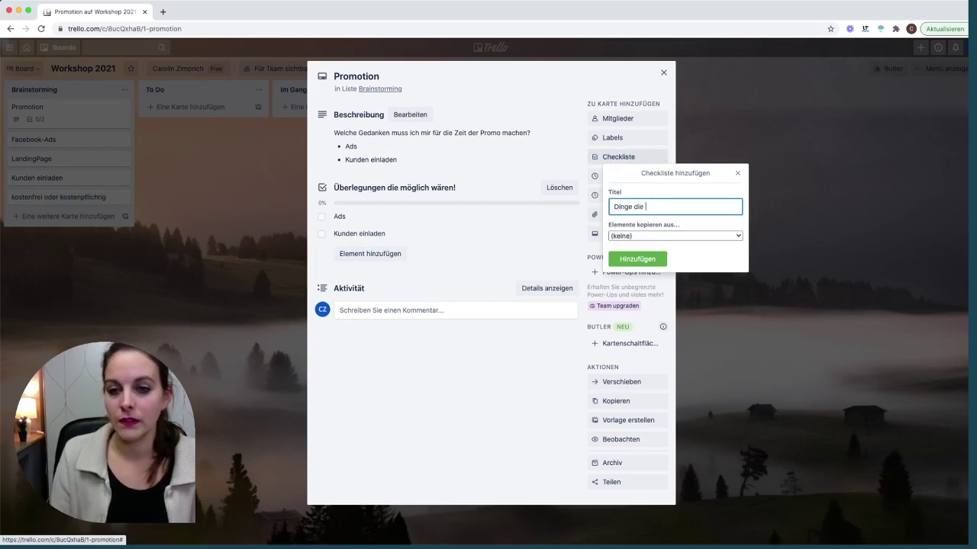
text(wir tun werden)
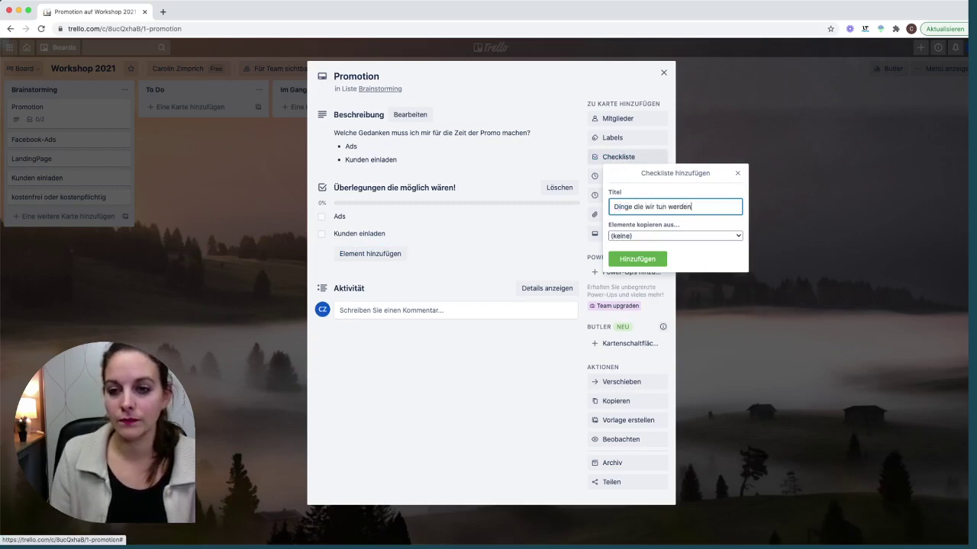
text(")
text(!!)
key(Return)
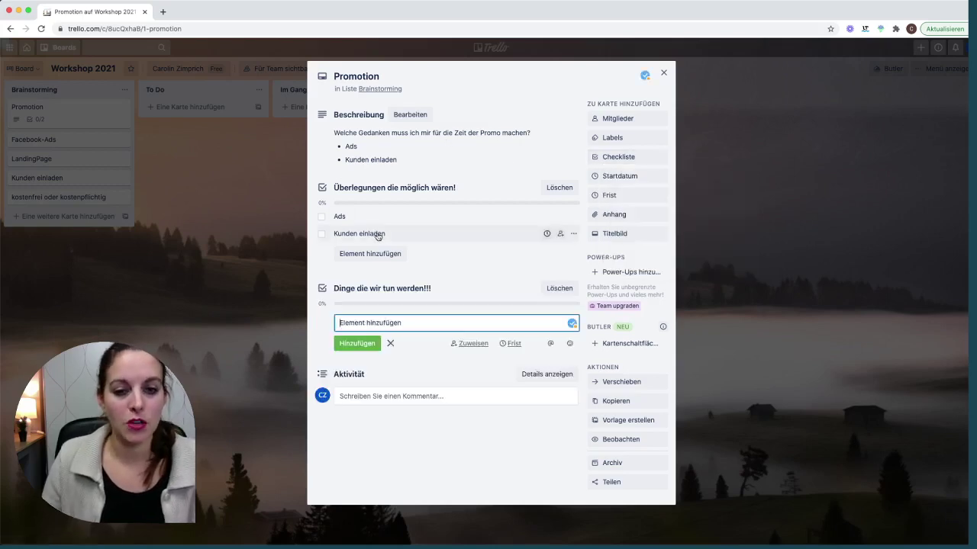
drag(374, 233, 406, 313)
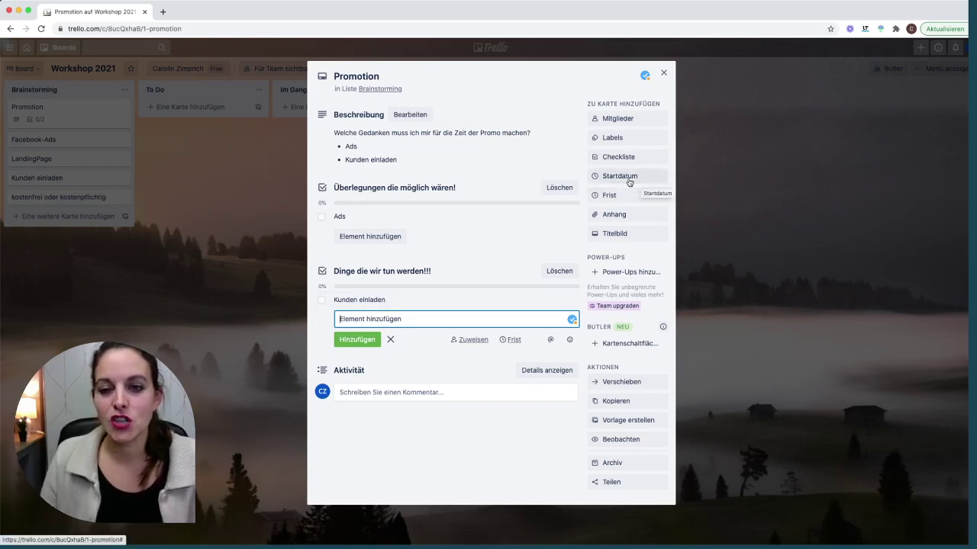
View the start date calendar of the Promotion card and close it without choosing a date.
click(652, 179)
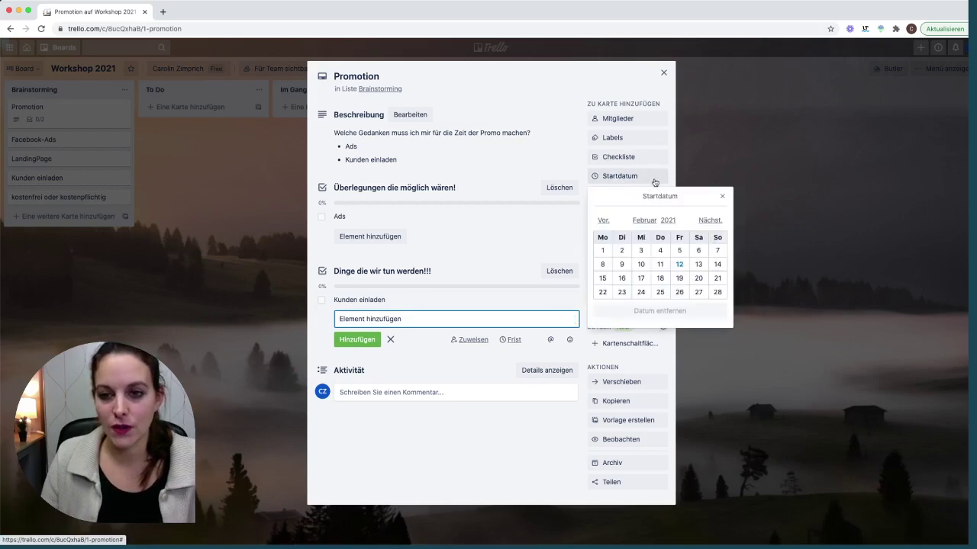
click(537, 198)
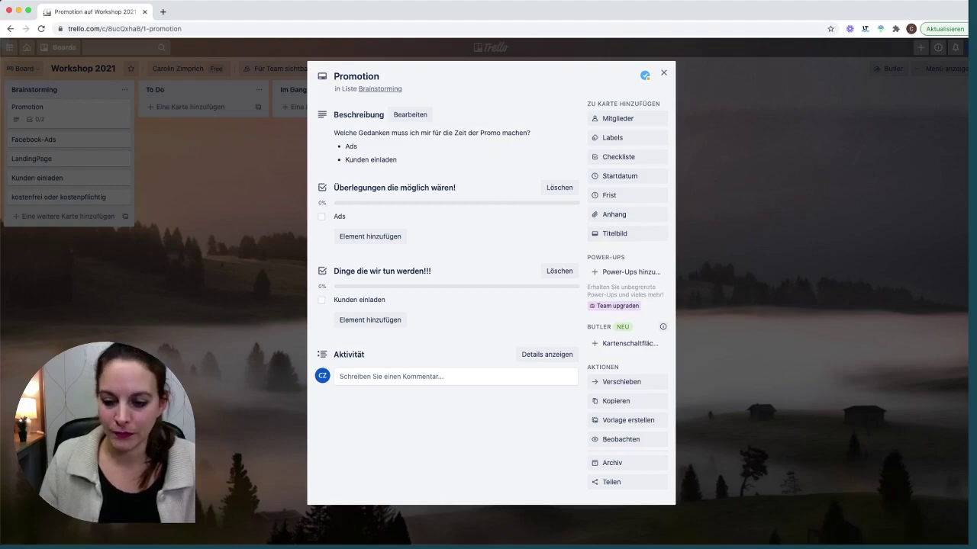
Attach the CANVA-PDF-beschreibbar-machen image from the Downloads folder to the Promotion card and close the card.
click(957, 538)
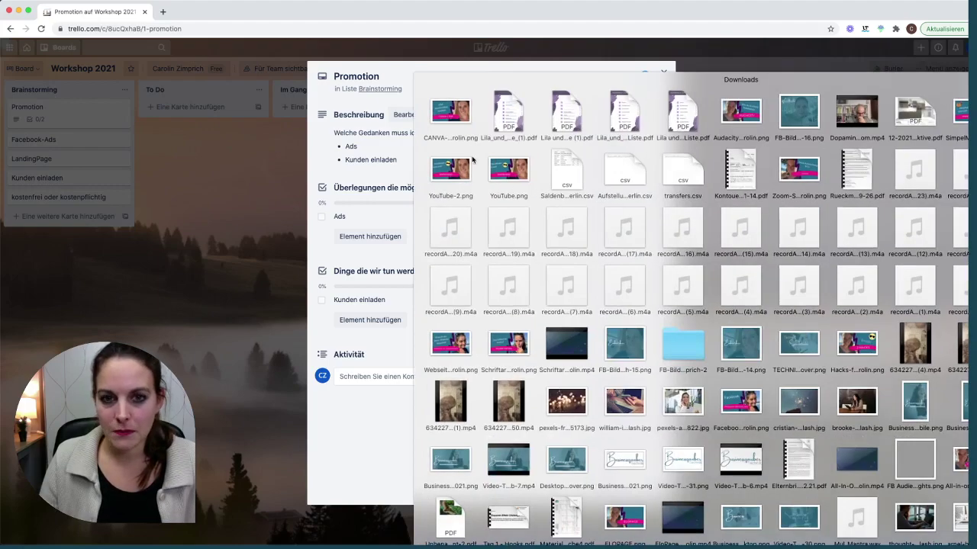
drag(455, 120, 453, 151)
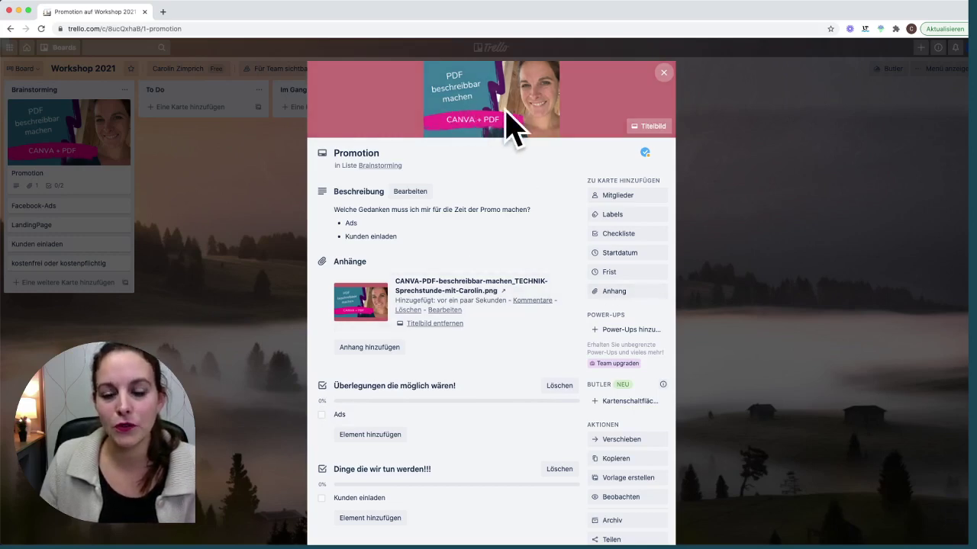
click(664, 74)
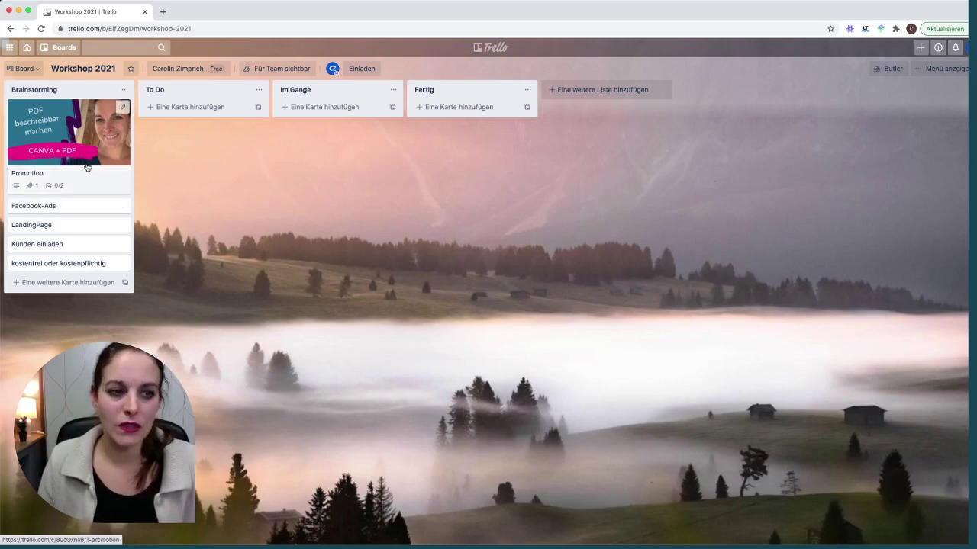
Reopen the Promotion card and remove its cover image while keeping the attachment.
click(92, 123)
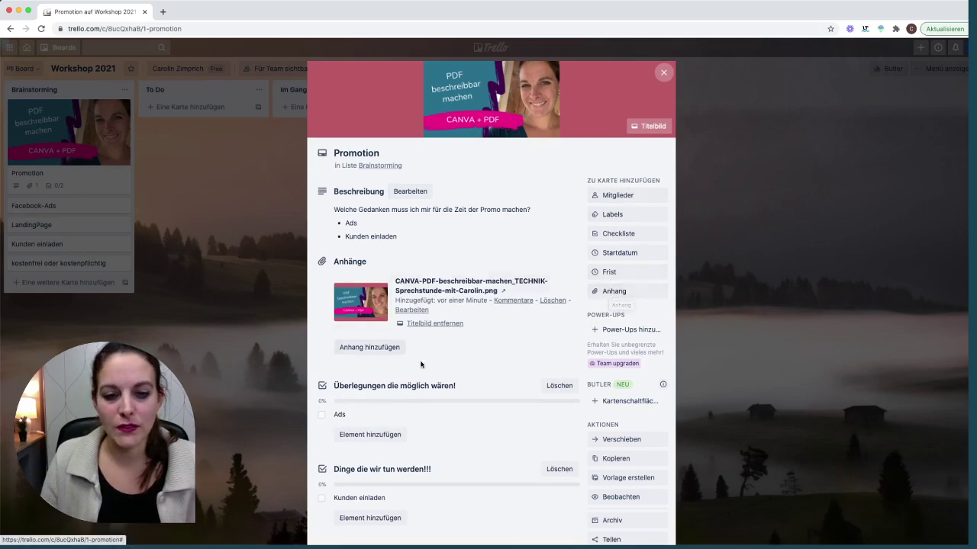
click(434, 323)
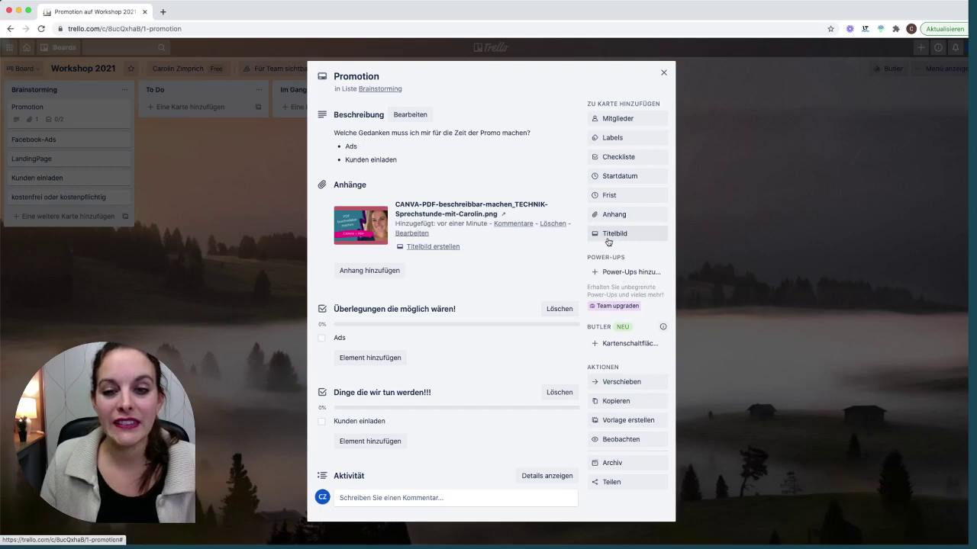
Write the comment "Hier ist mein Feedback dazu..." on the Promotion card without saving it.
scroll(564, 225, down, 1)
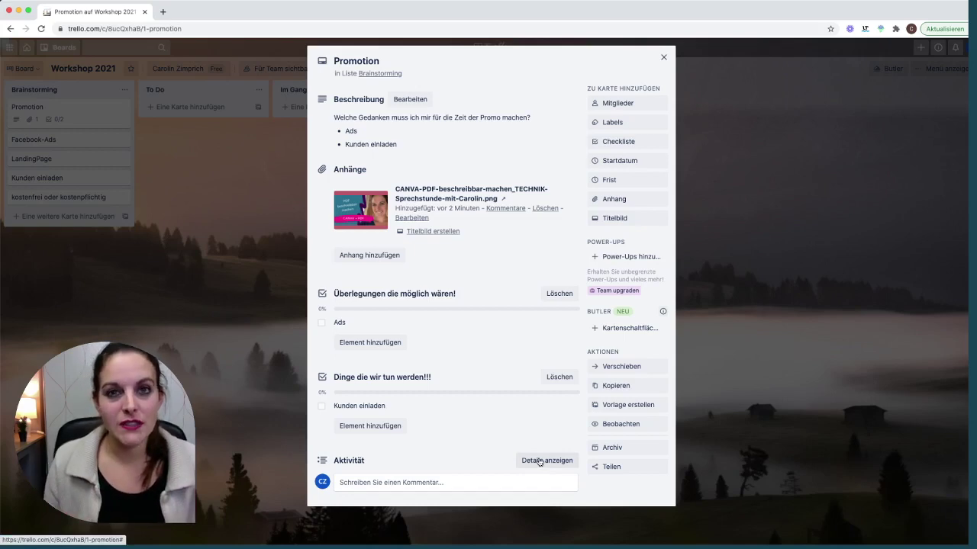
click(383, 484)
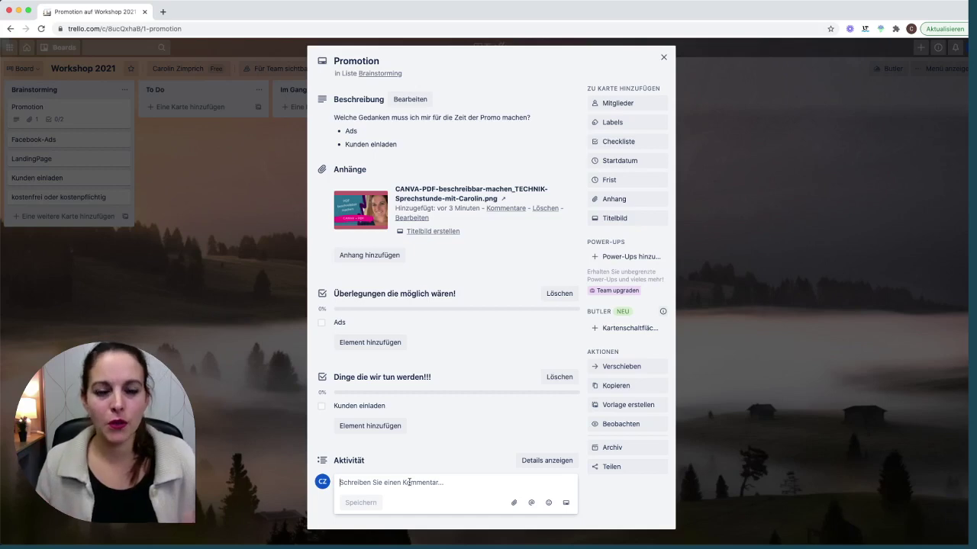
text(Hier e)
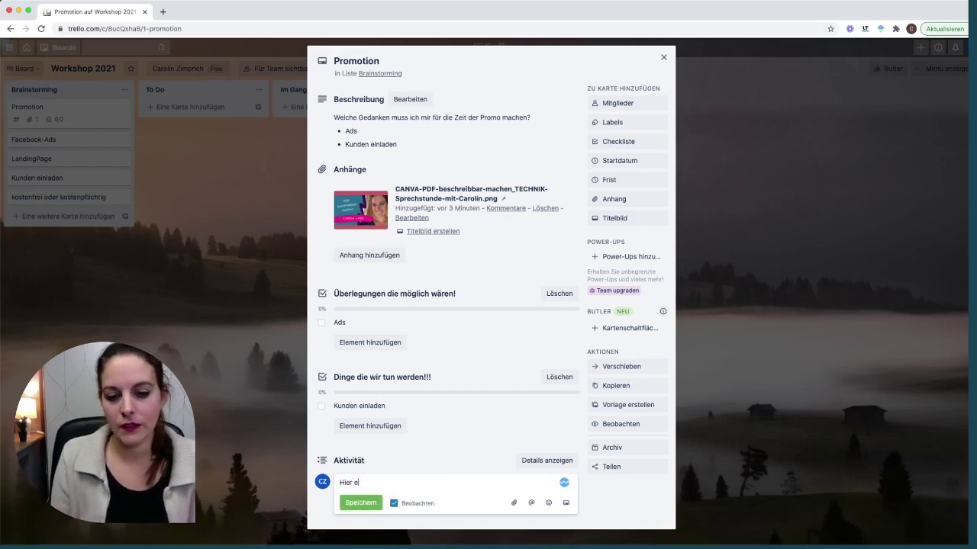
key(BackSpace)
text(ist mein )
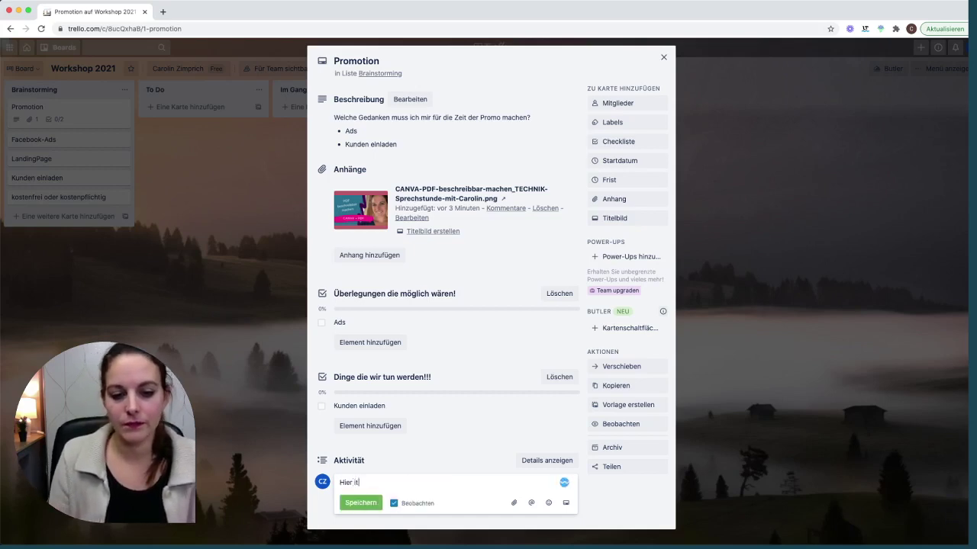
text(Fee)
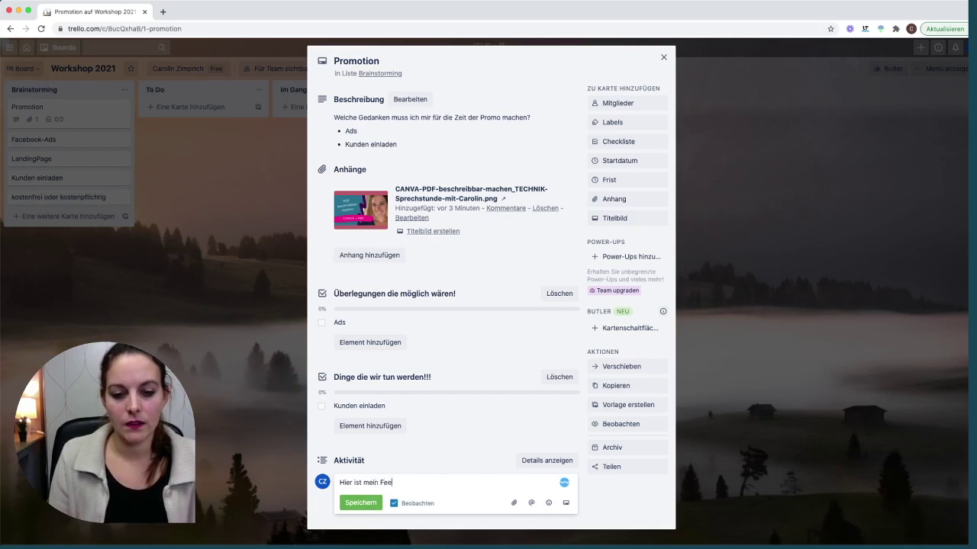
text(dback dazu...)
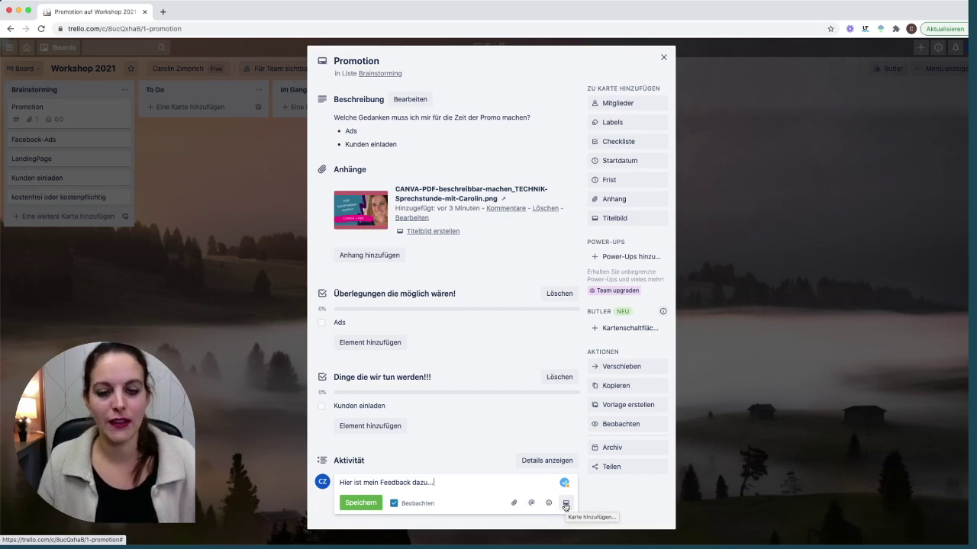
Search for "Kund" and insert a link to the Kunden einladen card into the comment.
click(565, 504)
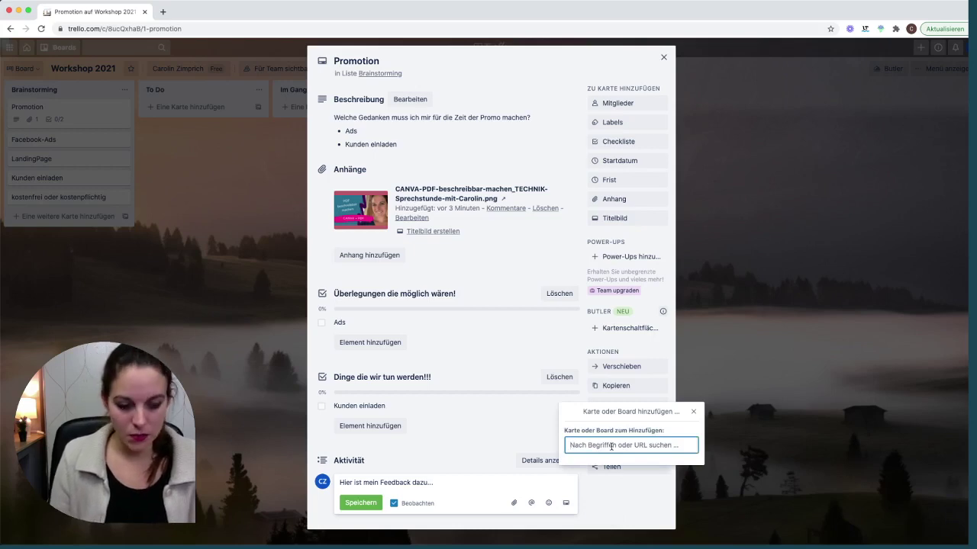
text(K)
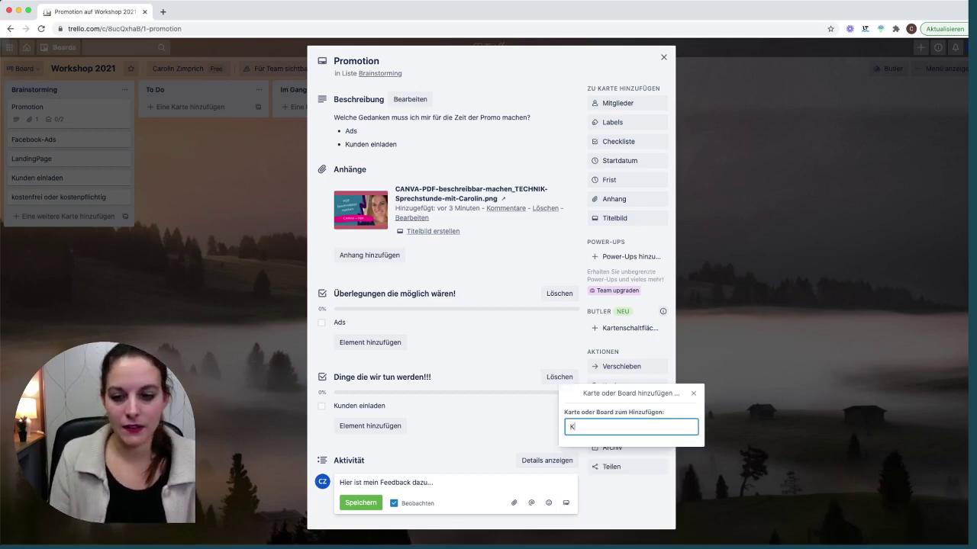
text(und)
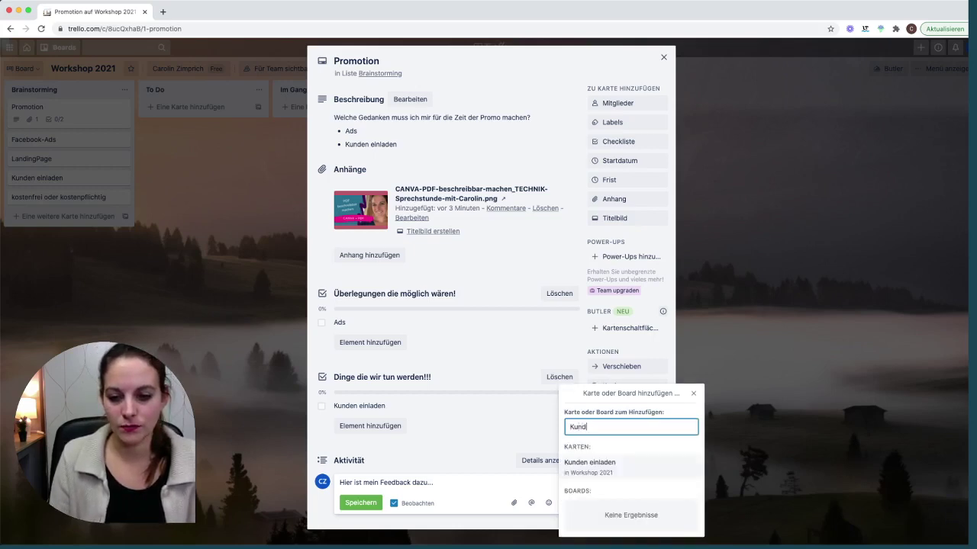
click(580, 467)
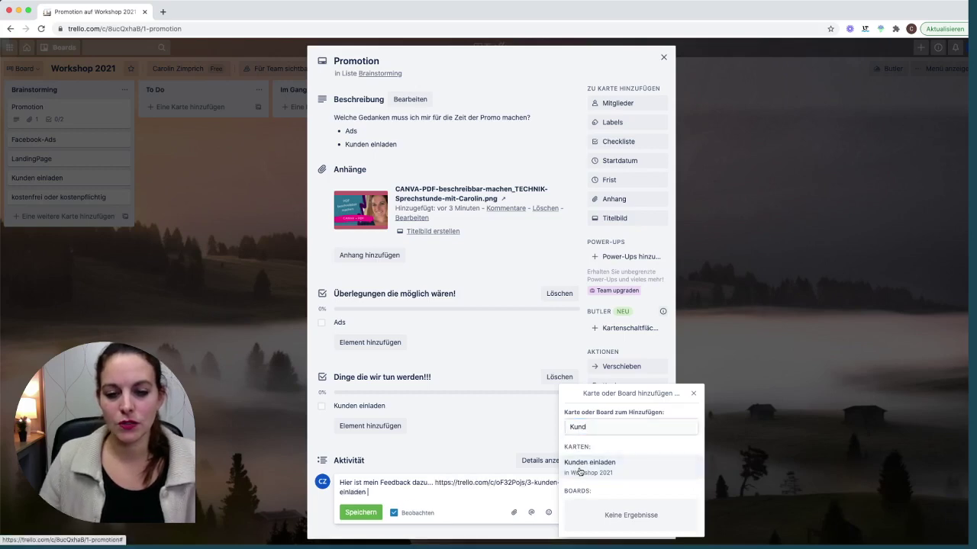
click(438, 486)
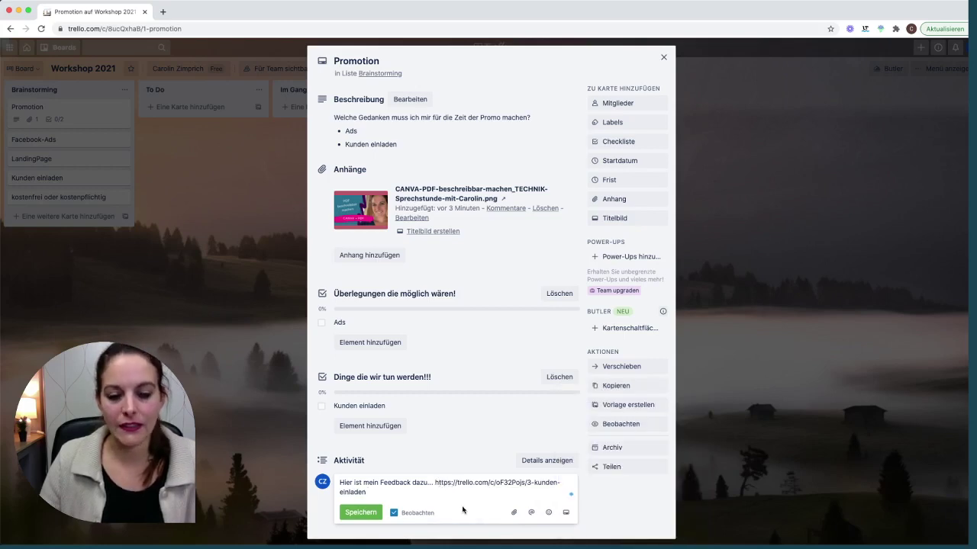
Save the comment with the option to watch the card (Beobachten) enabled.
click(398, 516)
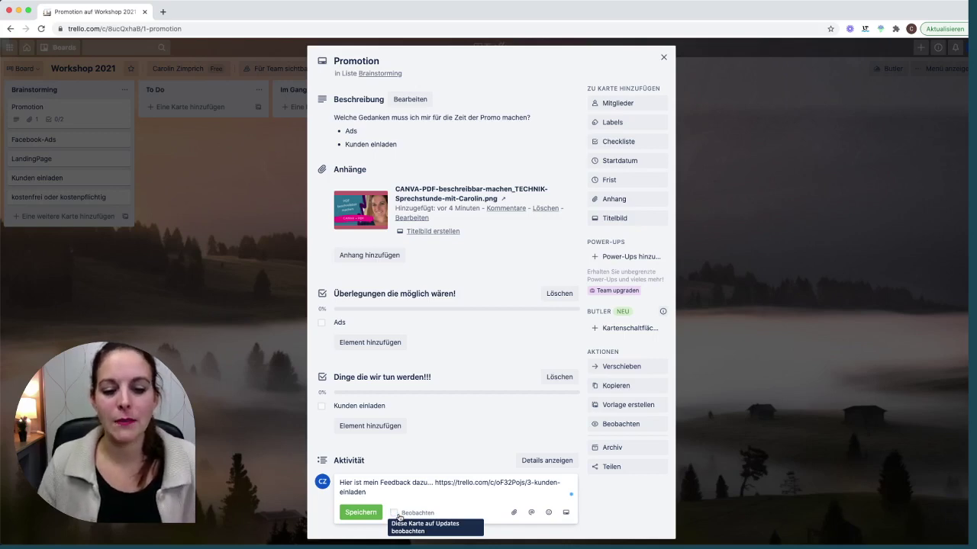
click(399, 516)
click(360, 513)
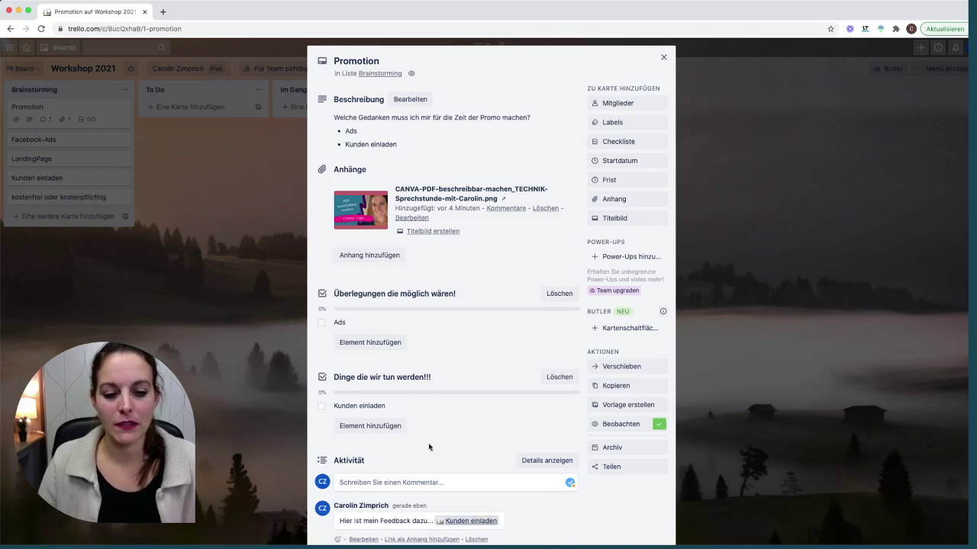
Add a thumbs-up reaction to the saved feedback comment on the Promotion card.
scroll(427, 447, down, 2)
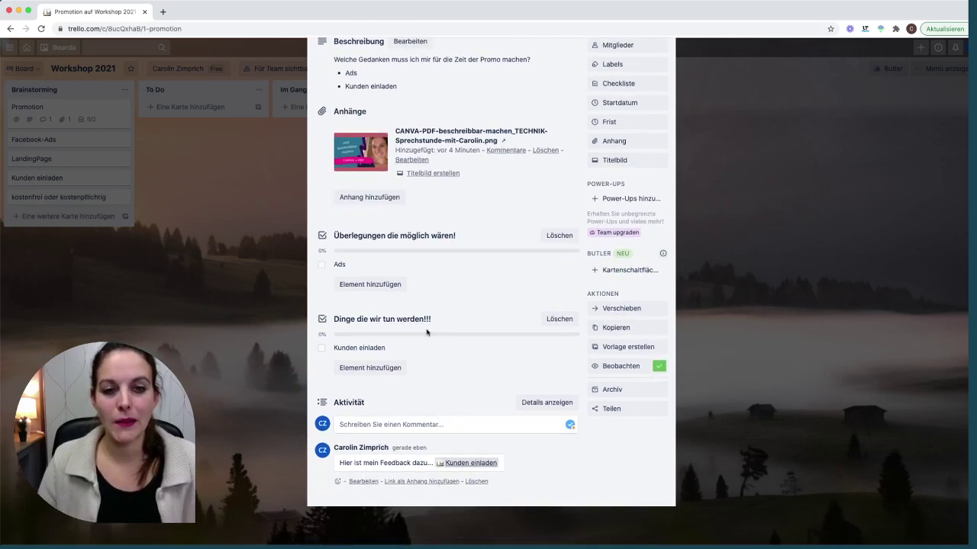
click(337, 484)
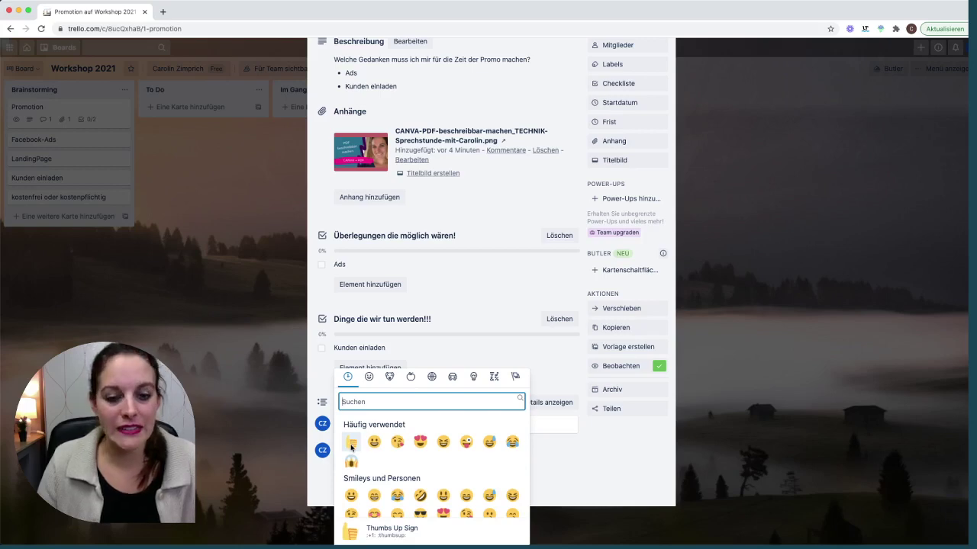
click(351, 445)
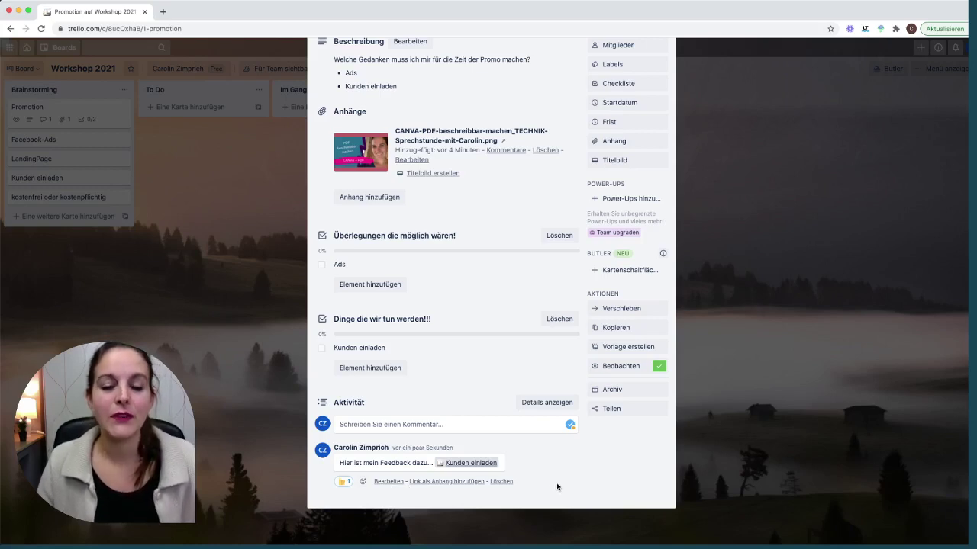
Move the Promotion card from Brainstorming to the suggested To Do list.
scroll(557, 487, up, 2)
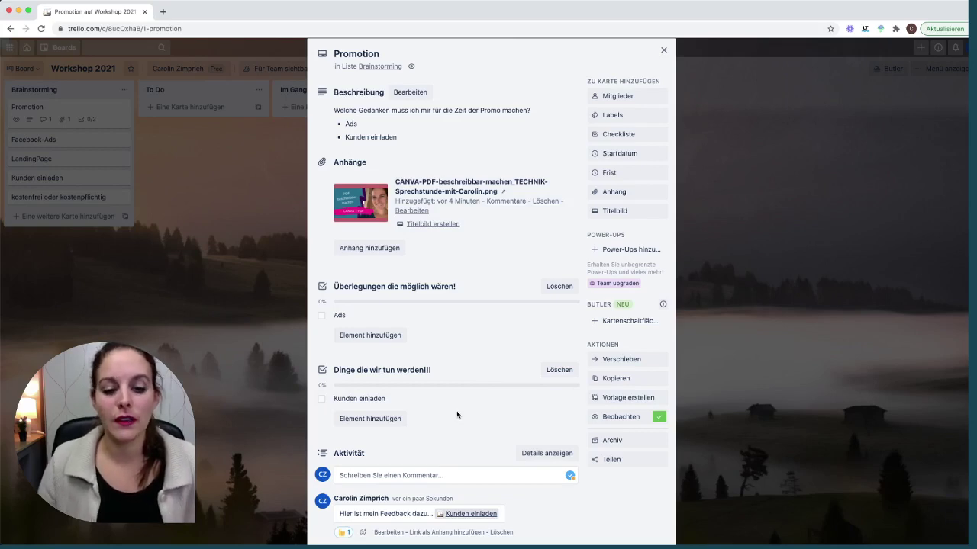
scroll(458, 413, down, 1)
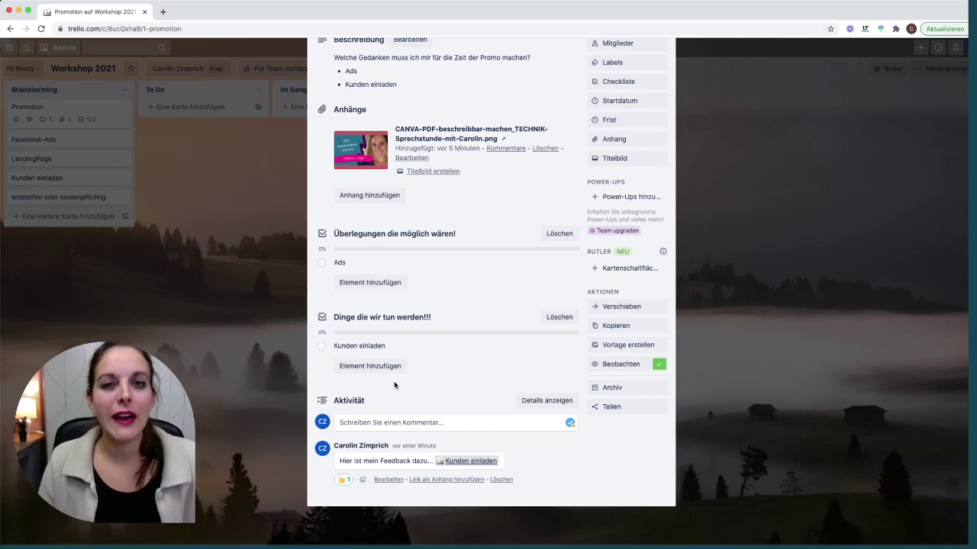
click(627, 313)
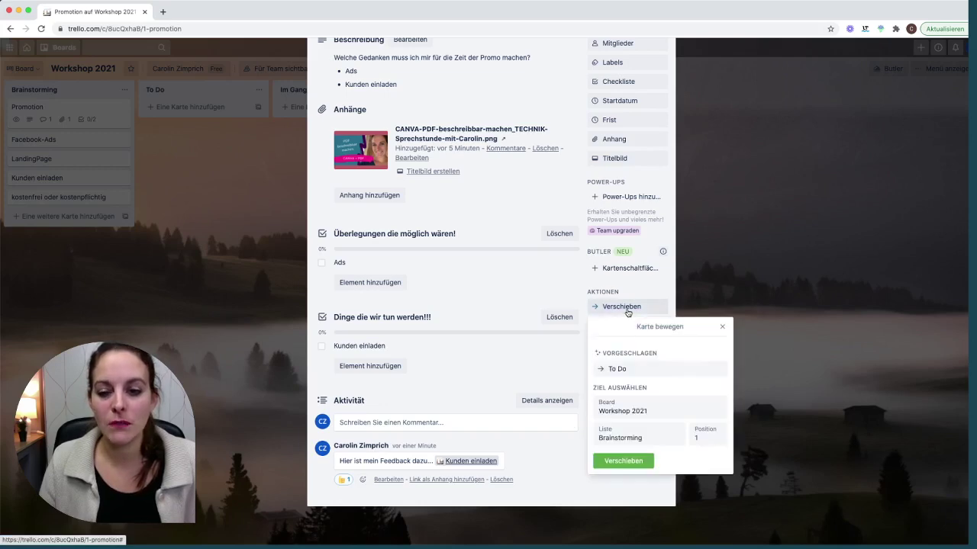
click(635, 370)
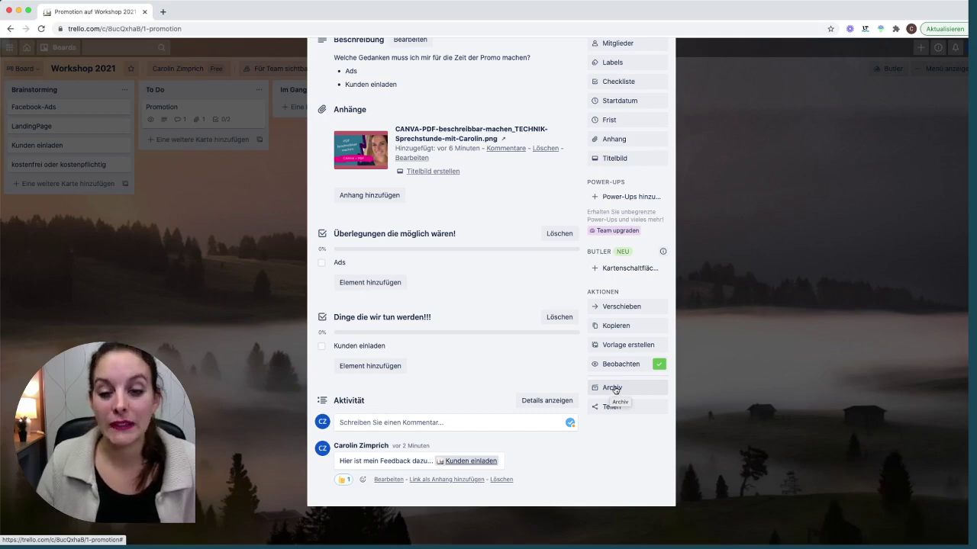
View the Promotion card's sharing and export options, and close the card.
click(605, 408)
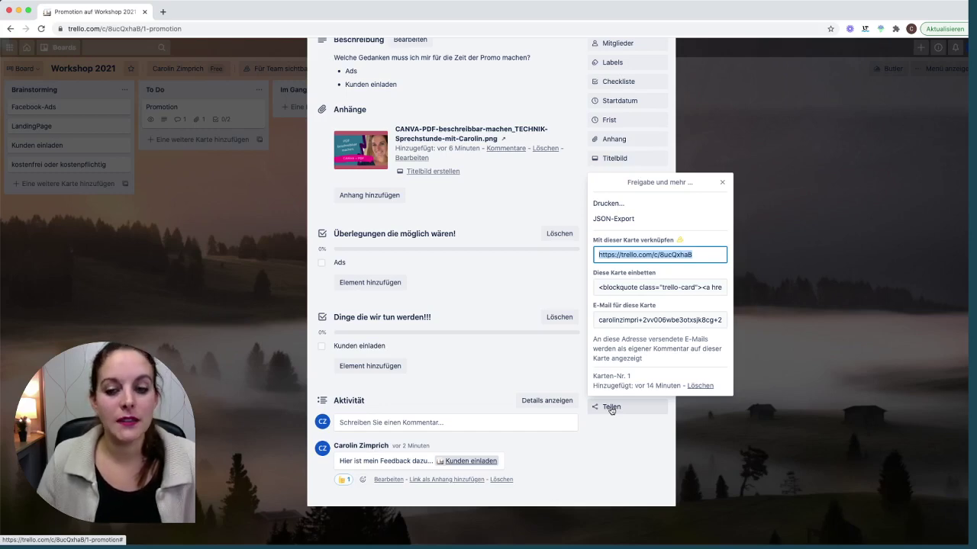
click(608, 441)
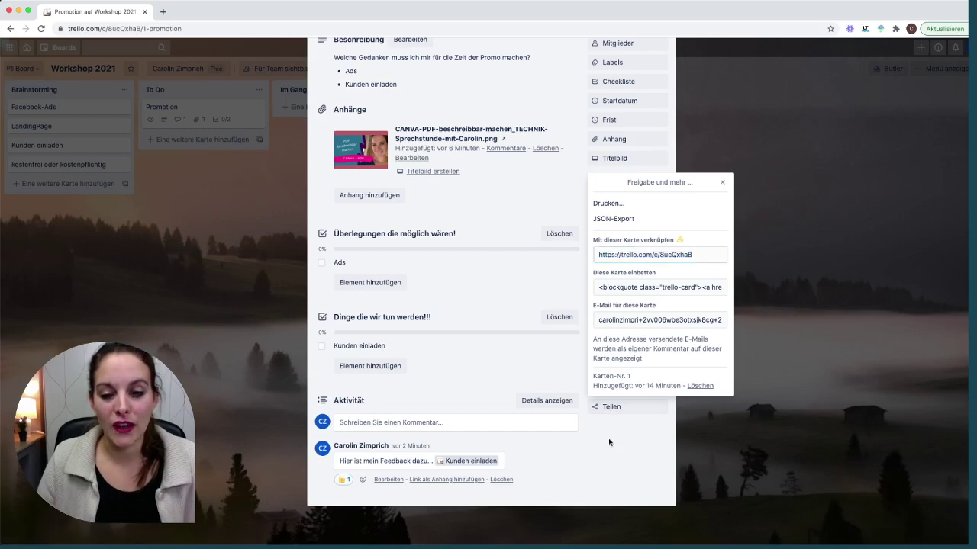
click(768, 346)
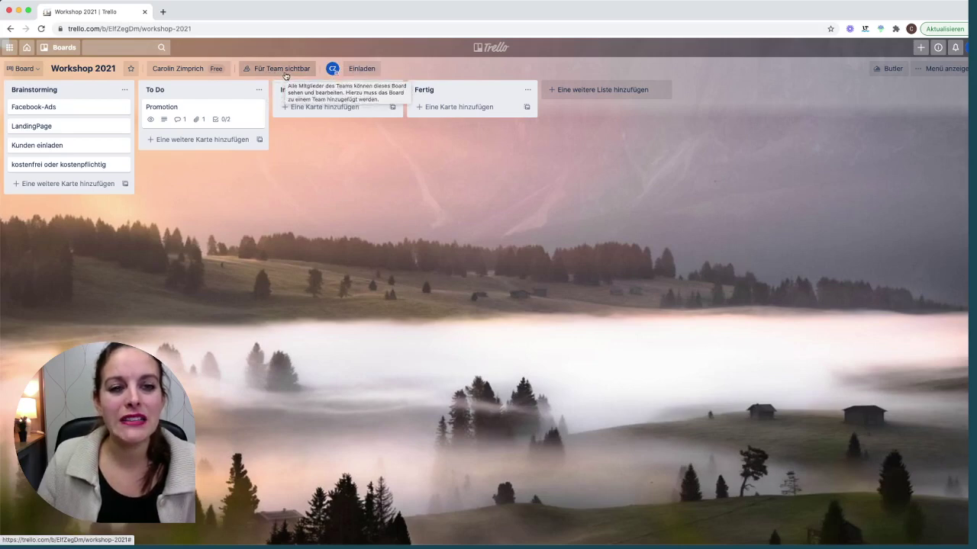
View the board's team options and set the board visibility to Privat.
click(183, 69)
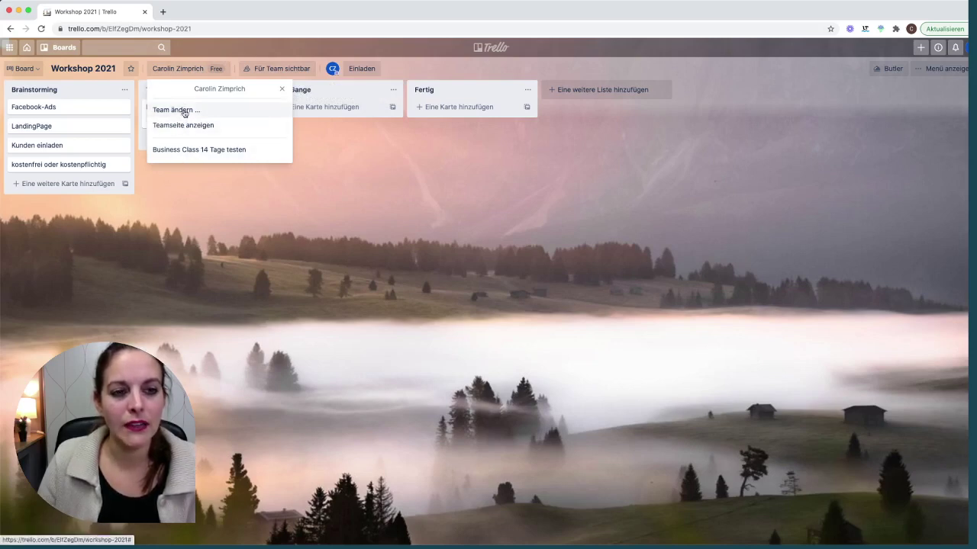
click(278, 69)
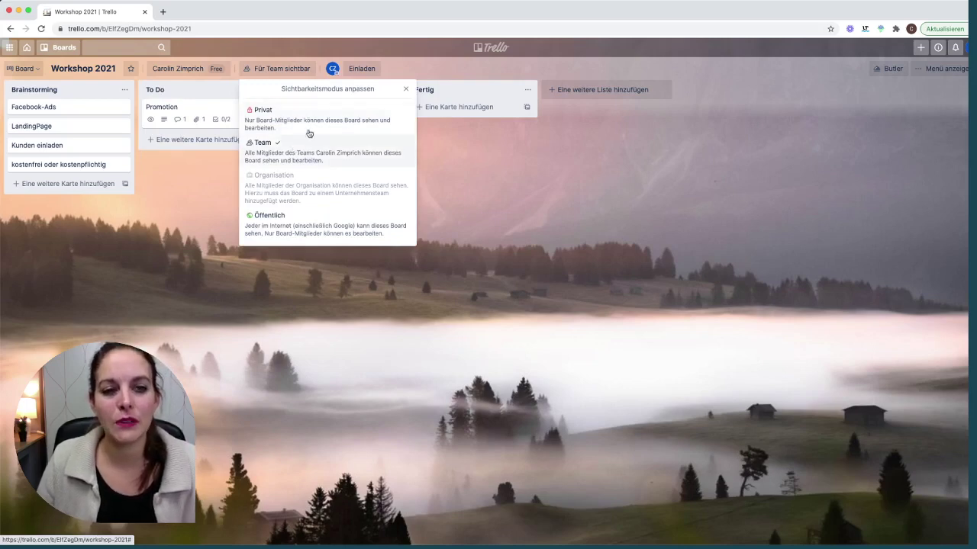
click(305, 123)
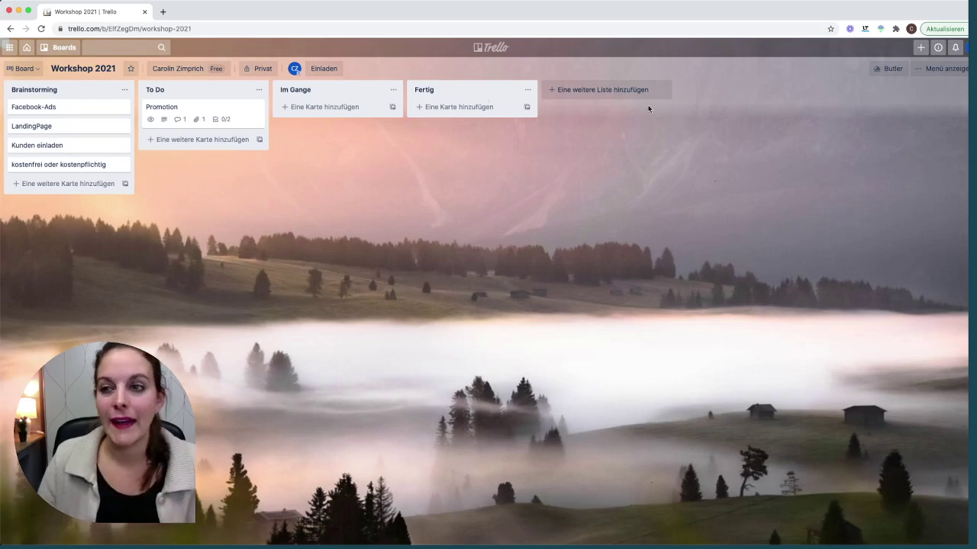
Open the Power-Ups directory of the Workshop 2021 board and look over the recommended Power-Ups.
click(935, 71)
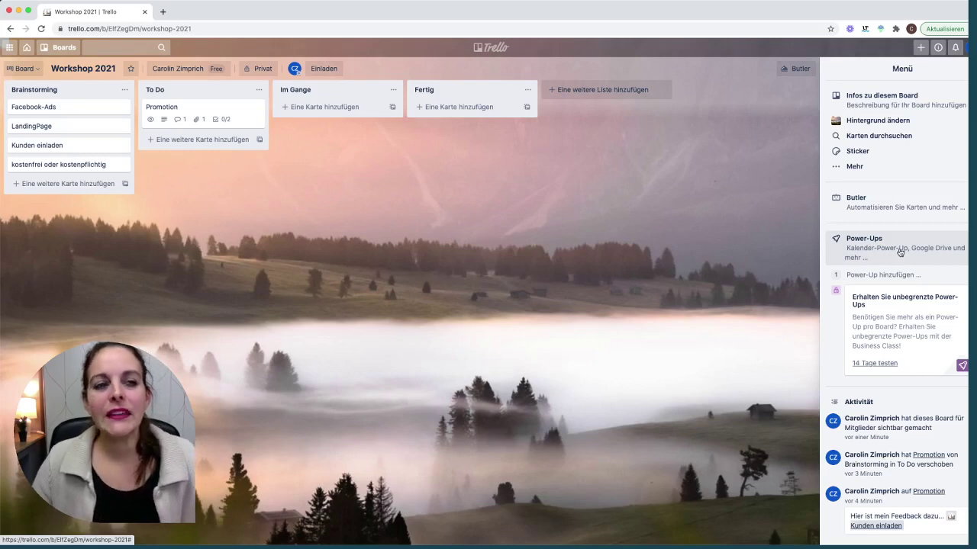
click(900, 252)
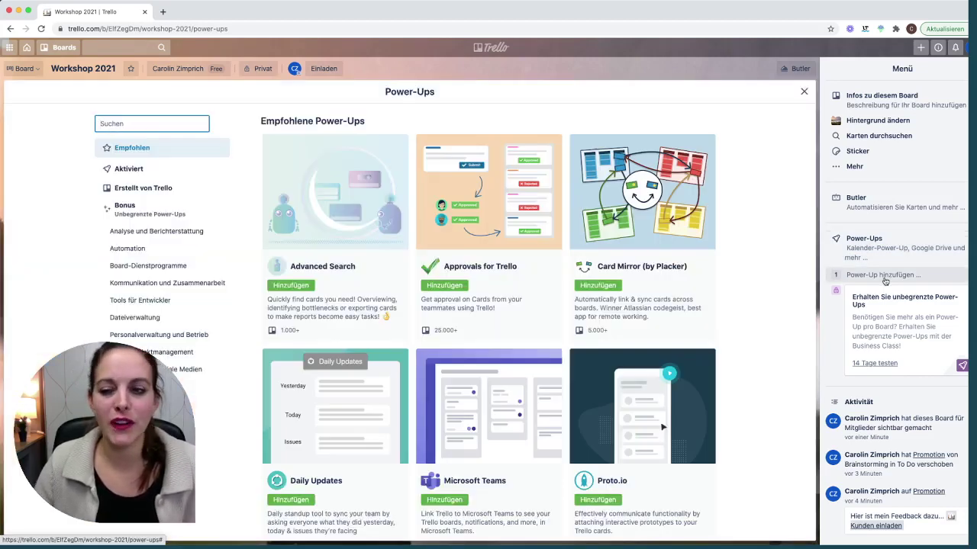
scroll(884, 281, down, 1)
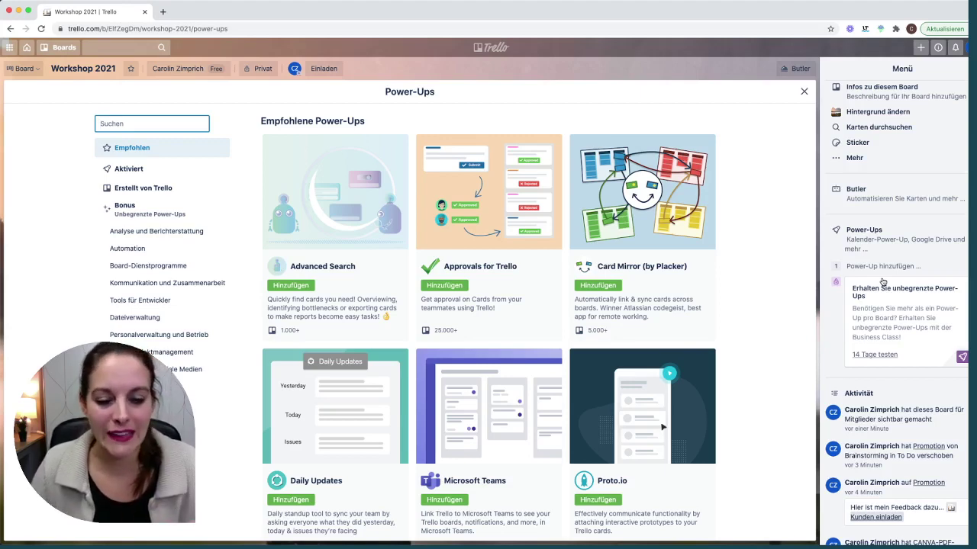
scroll(432, 254, down, 1)
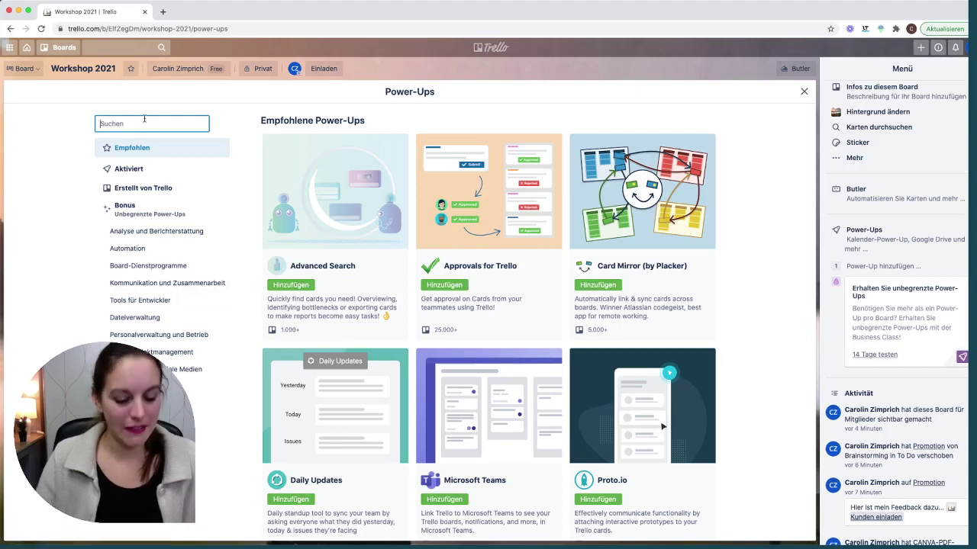
Search the Power-Ups directory for "kalen", add the Kalender-Power-Up to the board, and close the directory.
text(kalen)
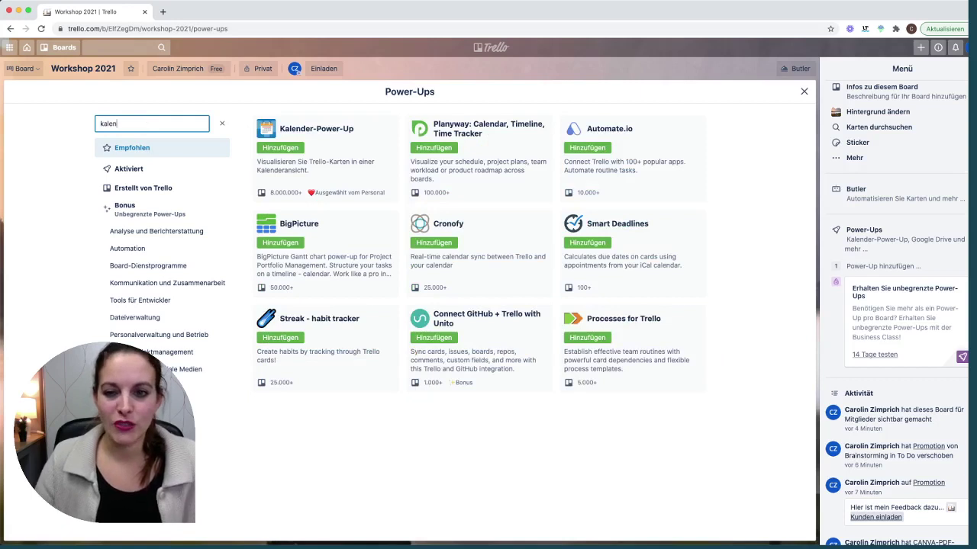
click(279, 149)
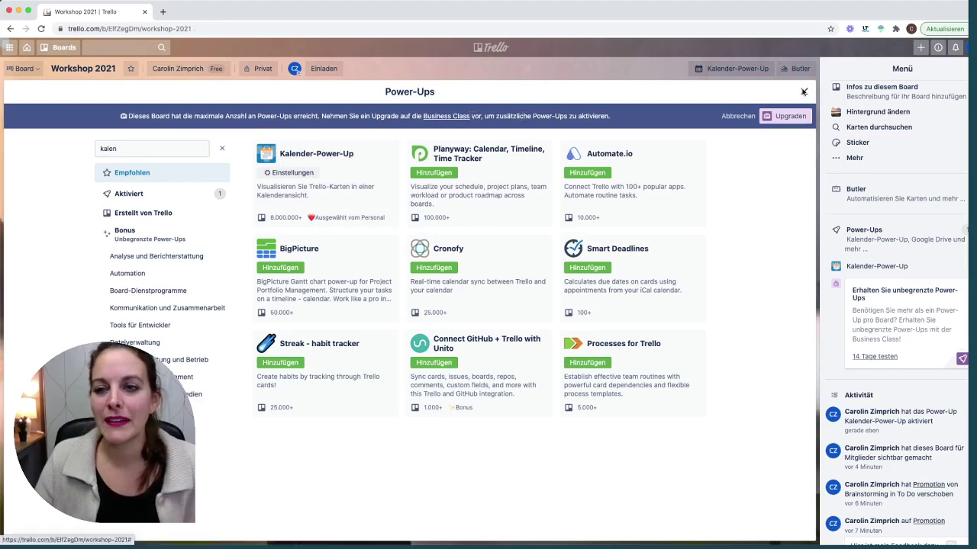
click(804, 91)
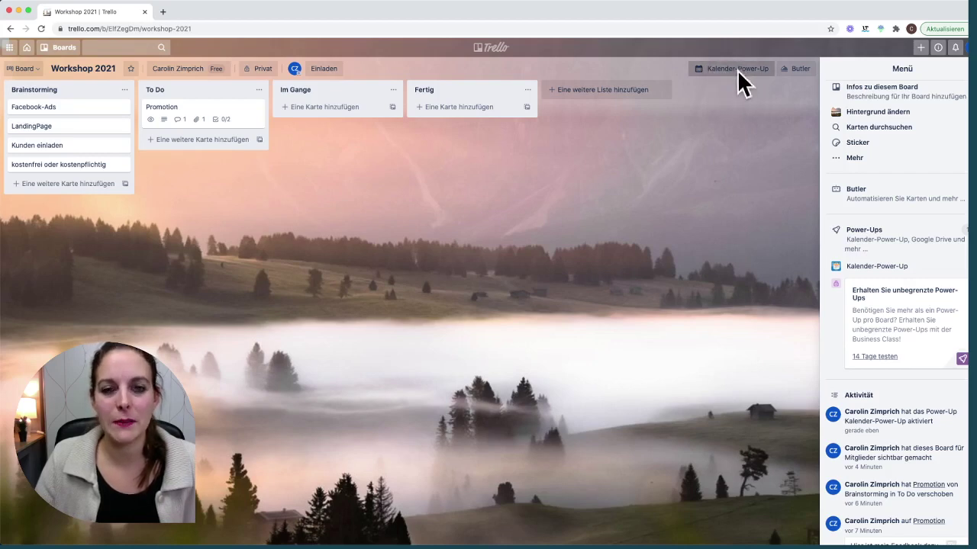
Set the Promotion card's due date to 19.2.2021 at 20:01 with a reminder 1 Tag Vorher, and check it in the board calendar.
click(197, 113)
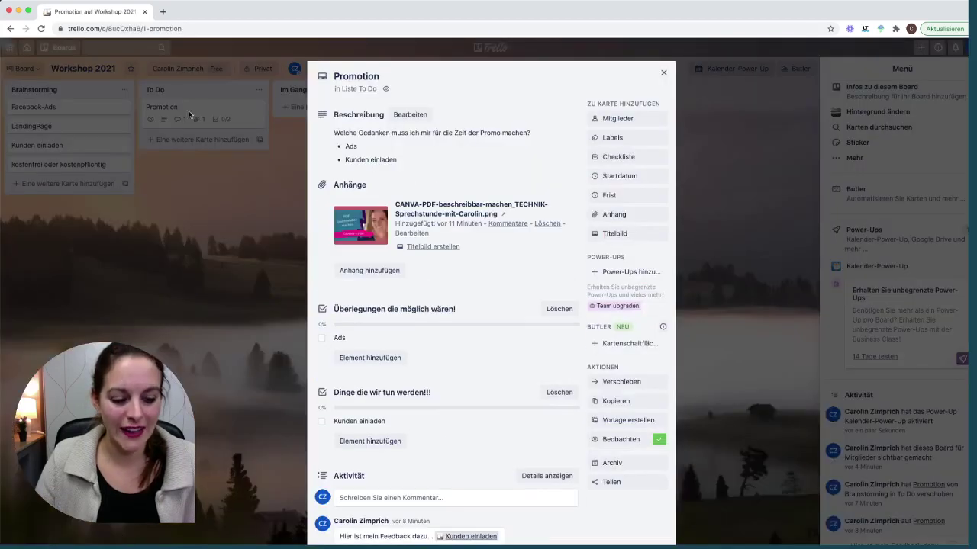
click(610, 194)
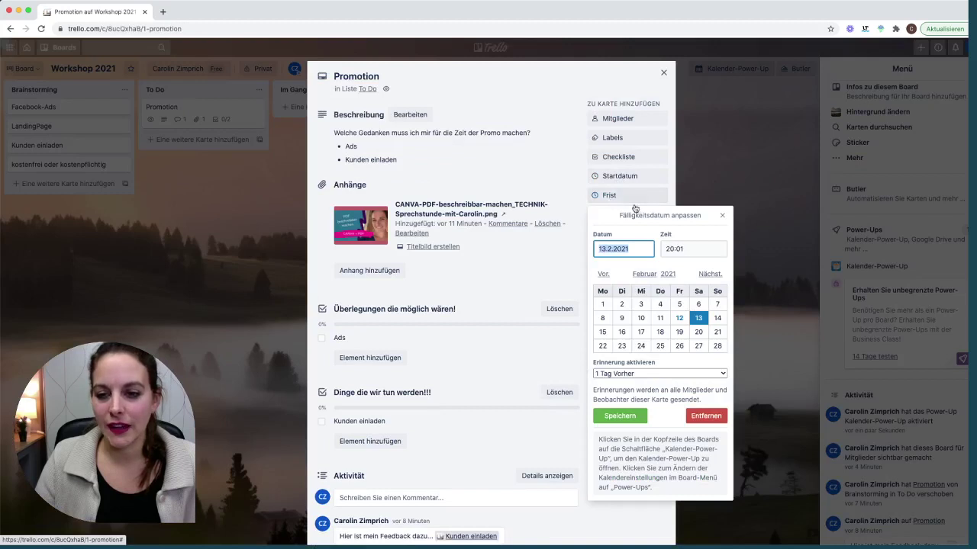
click(680, 333)
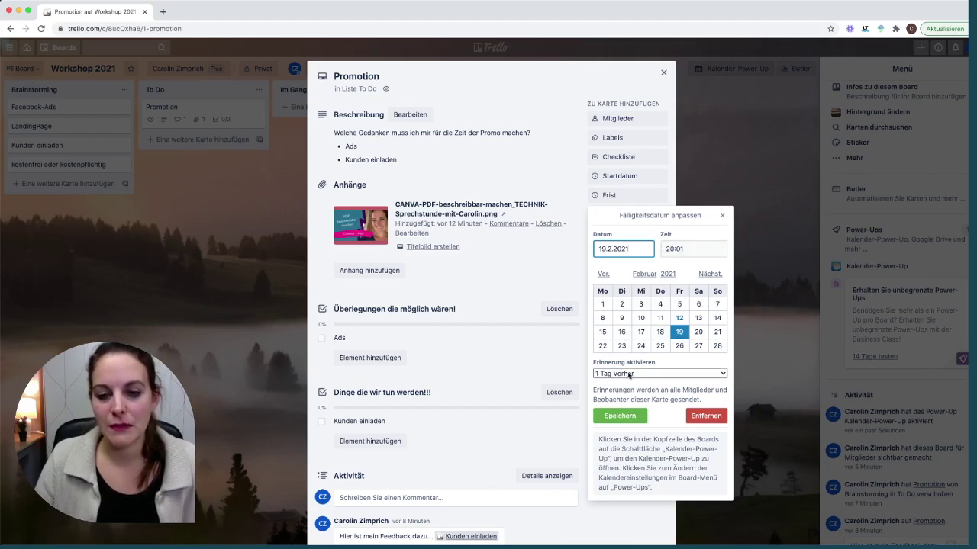
click(615, 418)
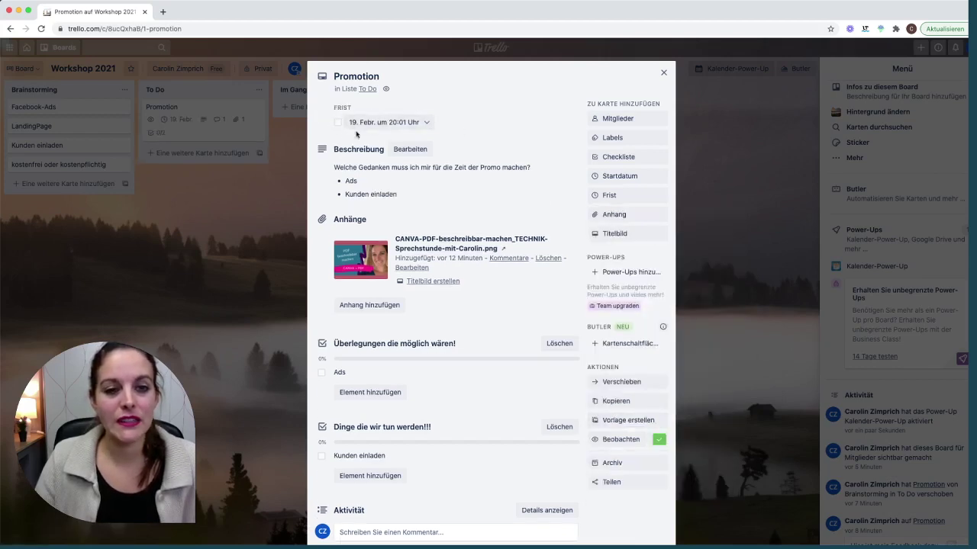
click(663, 72)
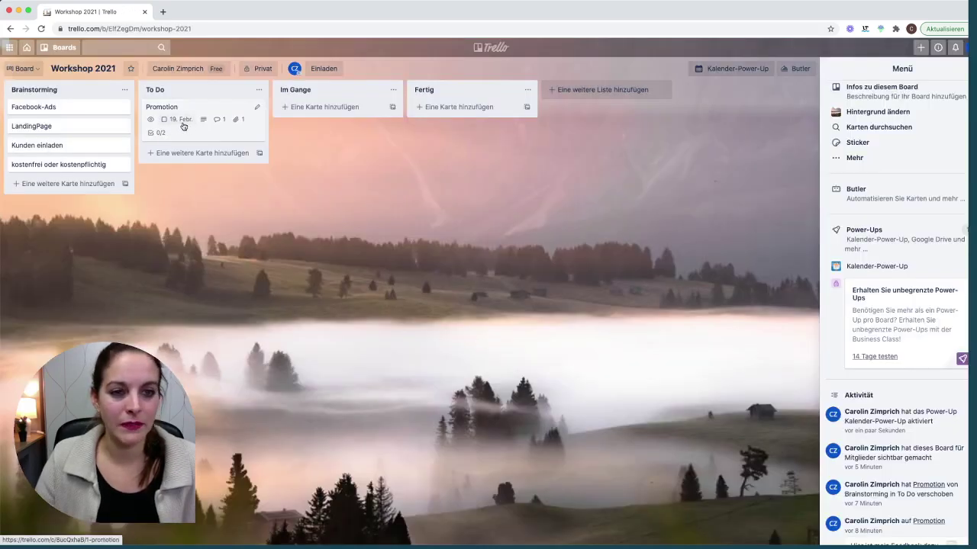
click(725, 68)
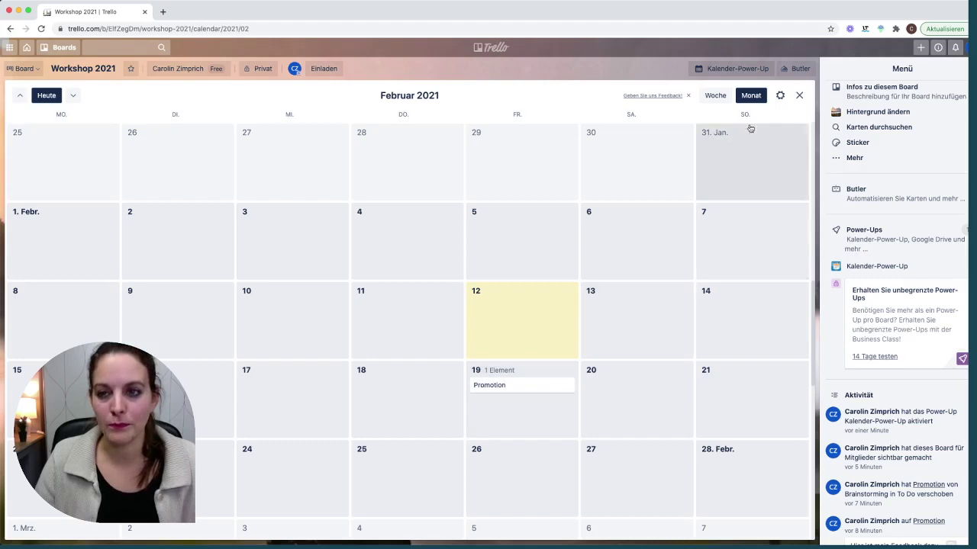
click(799, 95)
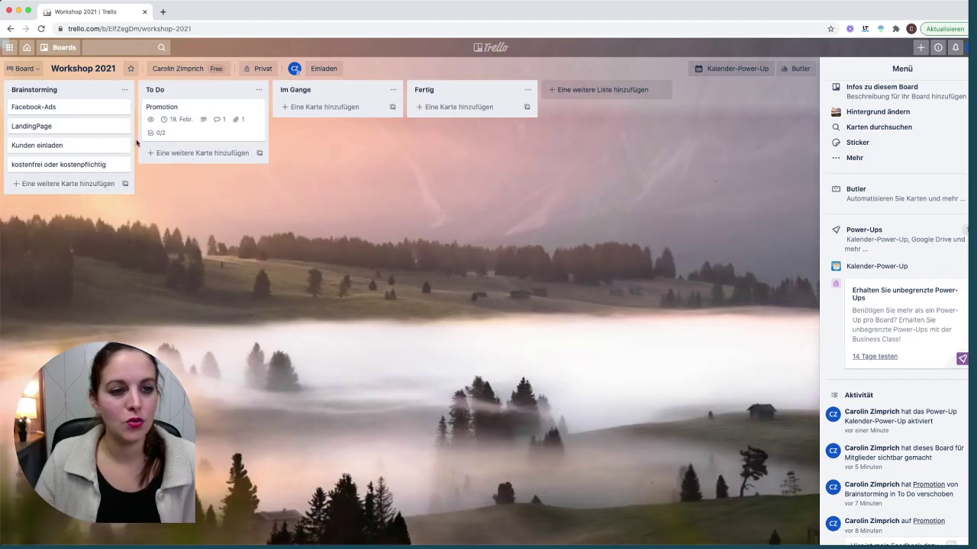
Set the start date of the Facebook-Ads card in Brainstorming to 14 February 2021 and close the card.
click(74, 107)
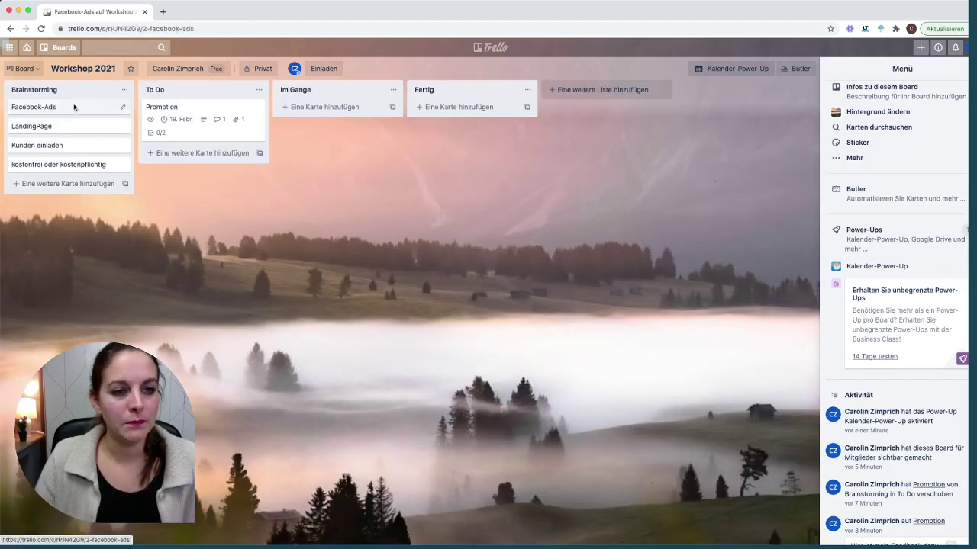
click(608, 176)
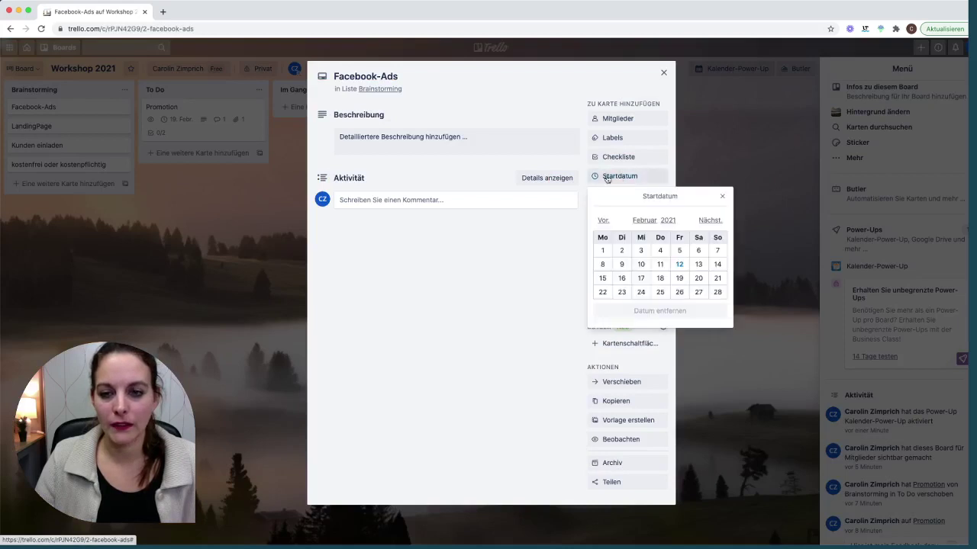
click(717, 264)
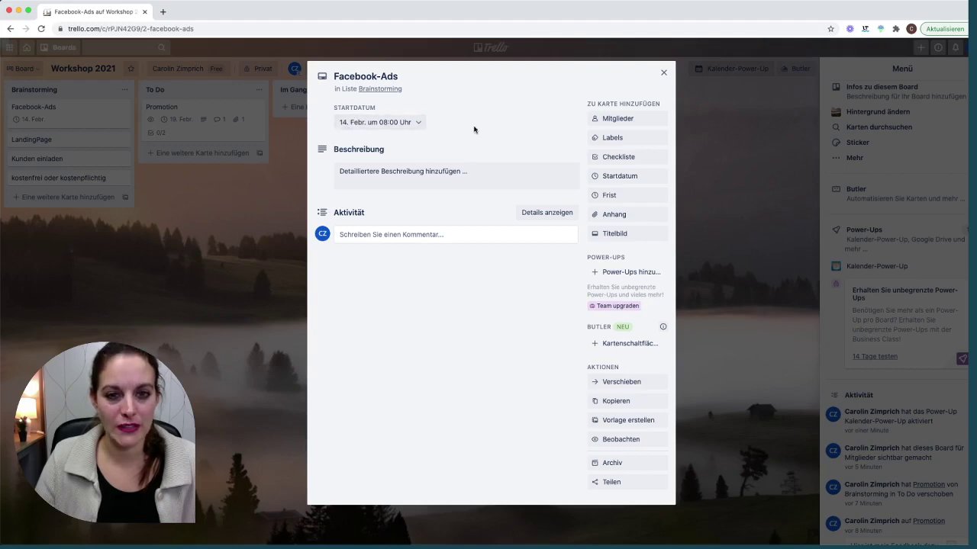
click(663, 73)
Compare the dates on the Facebook-Ads and Promotion cards with the entries in the February 2021 board calendar.
click(731, 68)
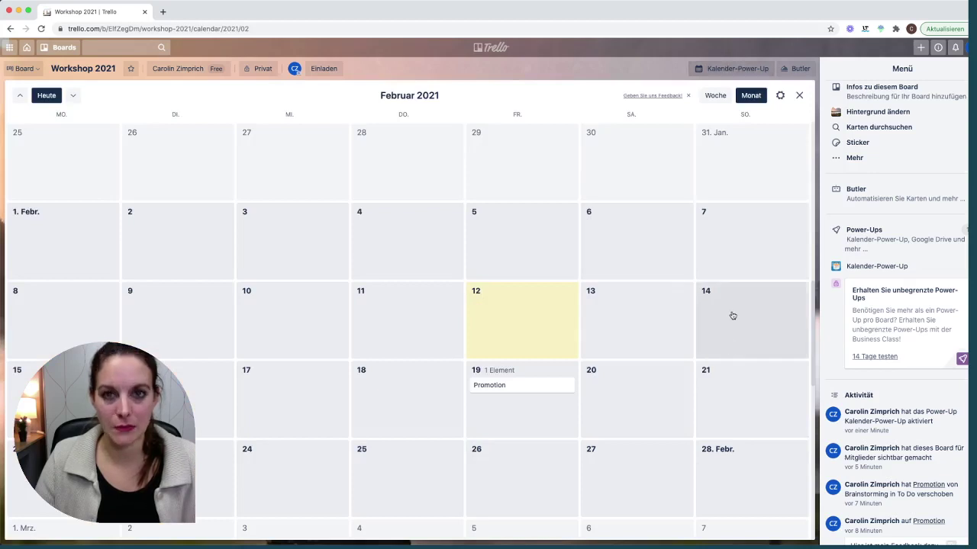
click(799, 96)
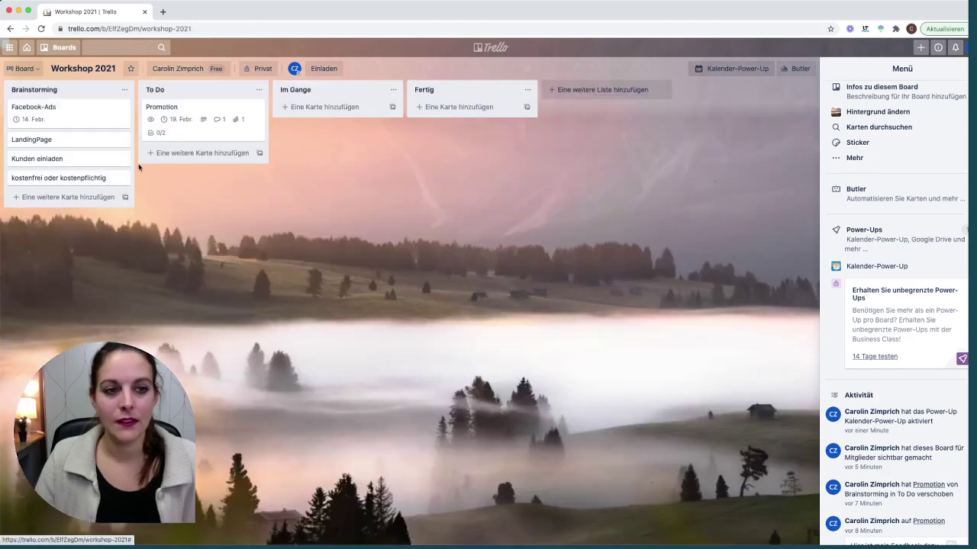
click(55, 124)
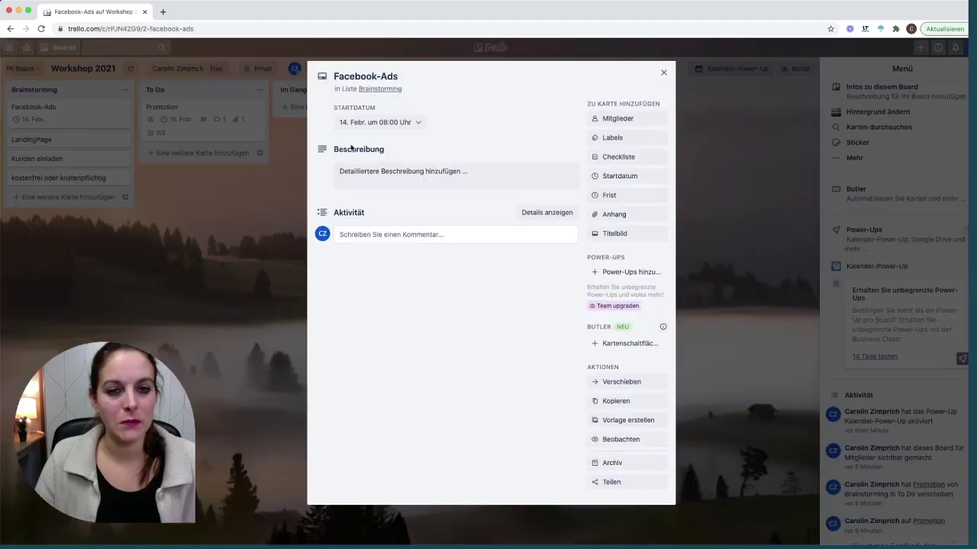
click(663, 73)
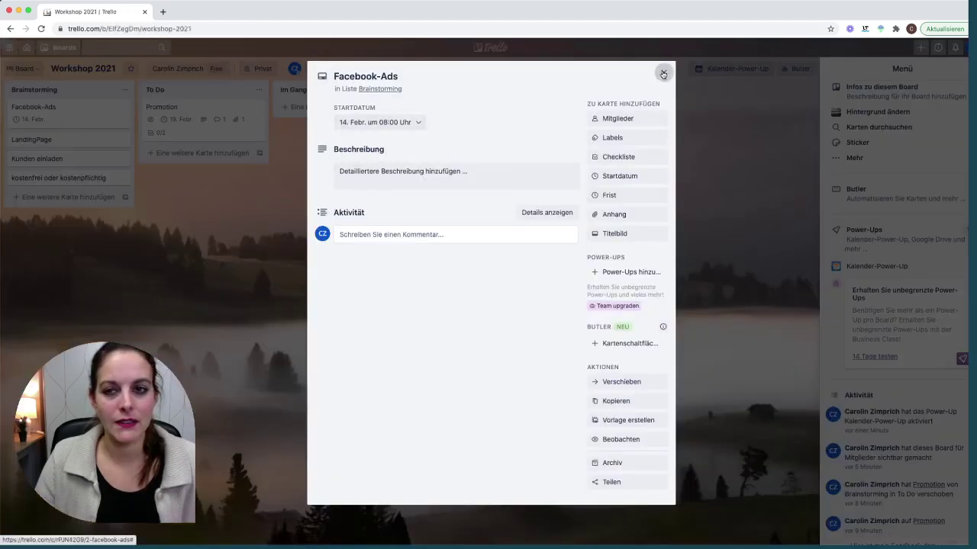
click(737, 70)
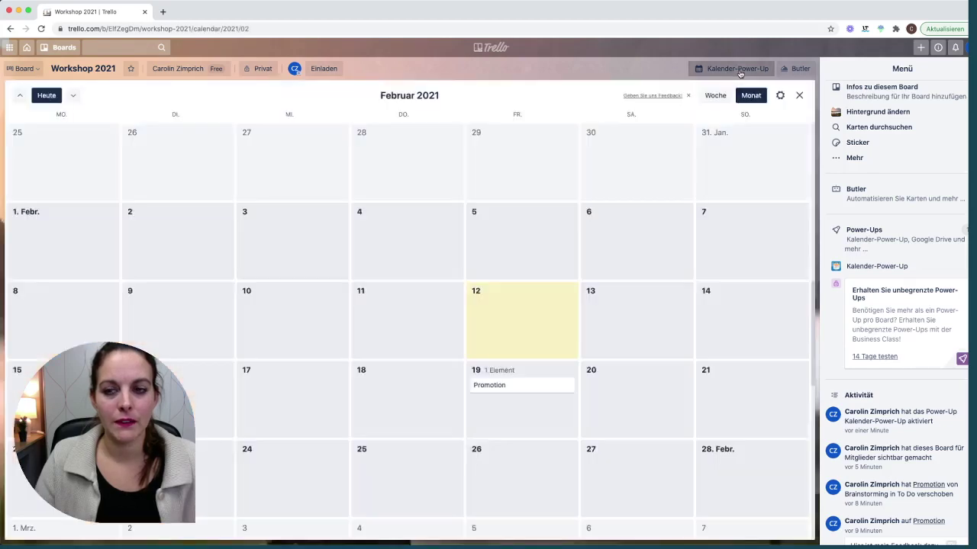
click(712, 315)
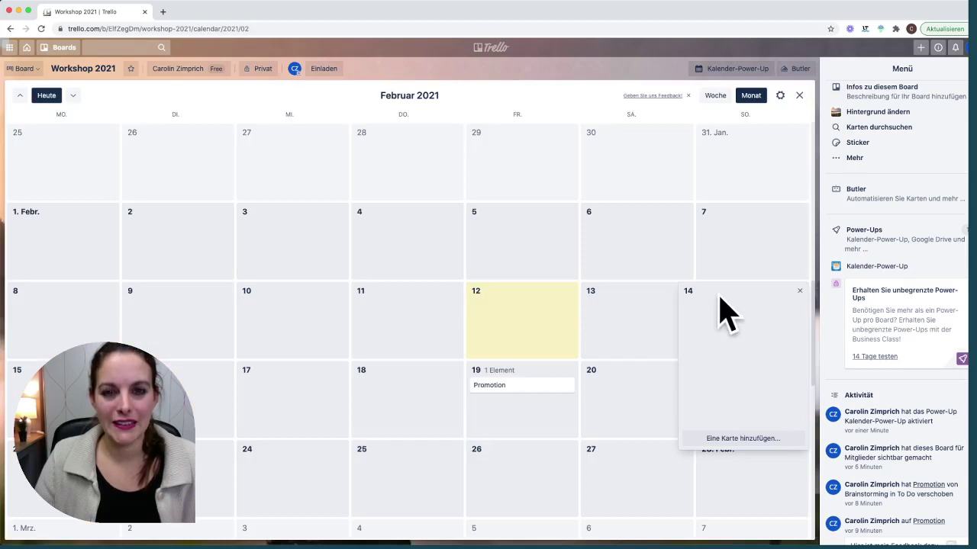
click(798, 95)
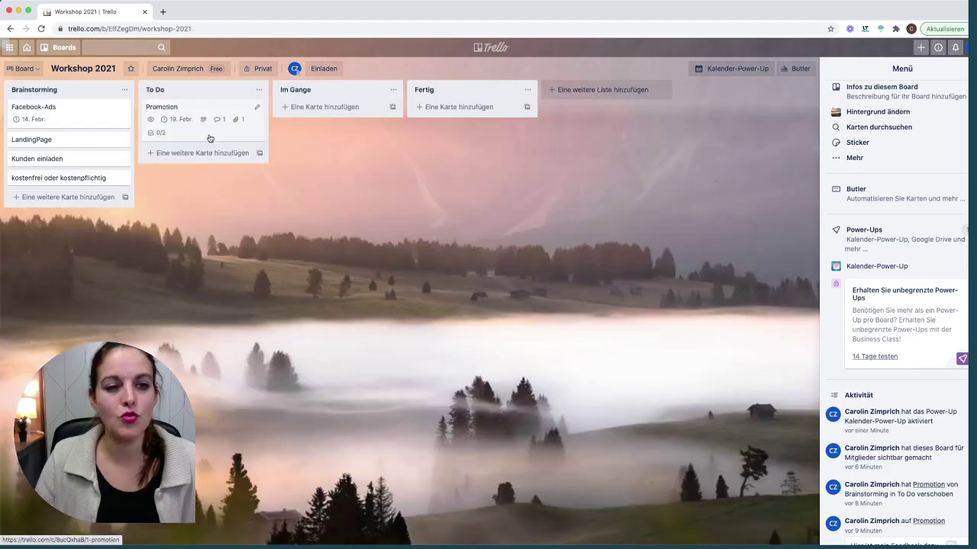
click(212, 137)
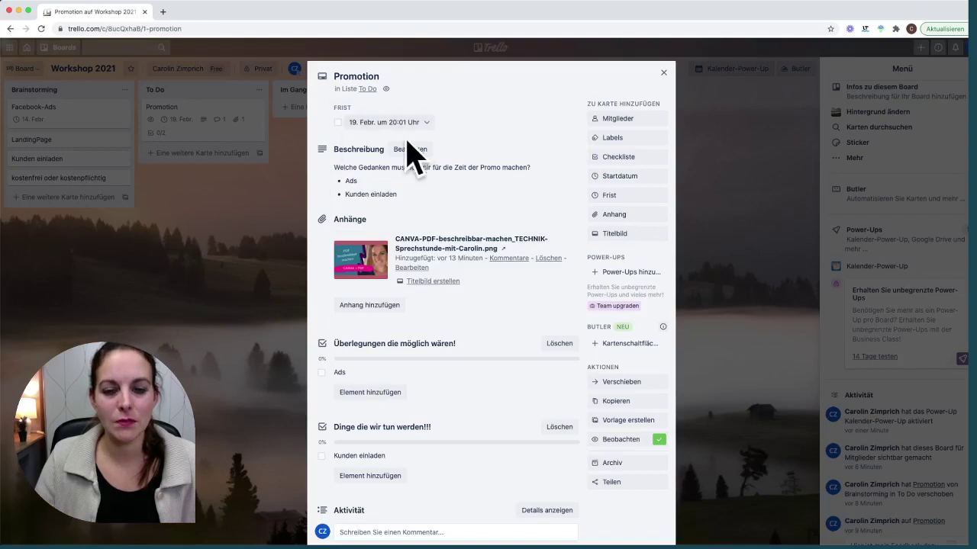
click(663, 73)
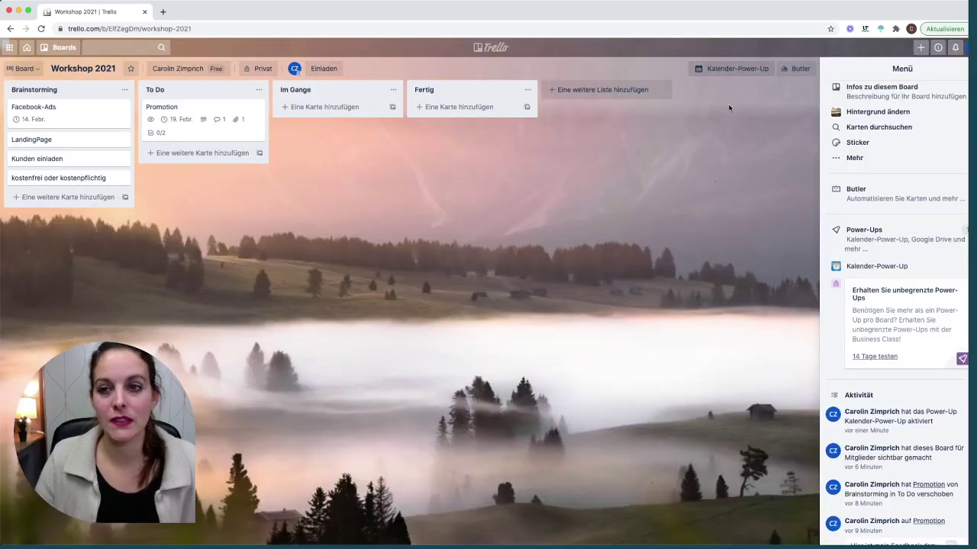
click(729, 69)
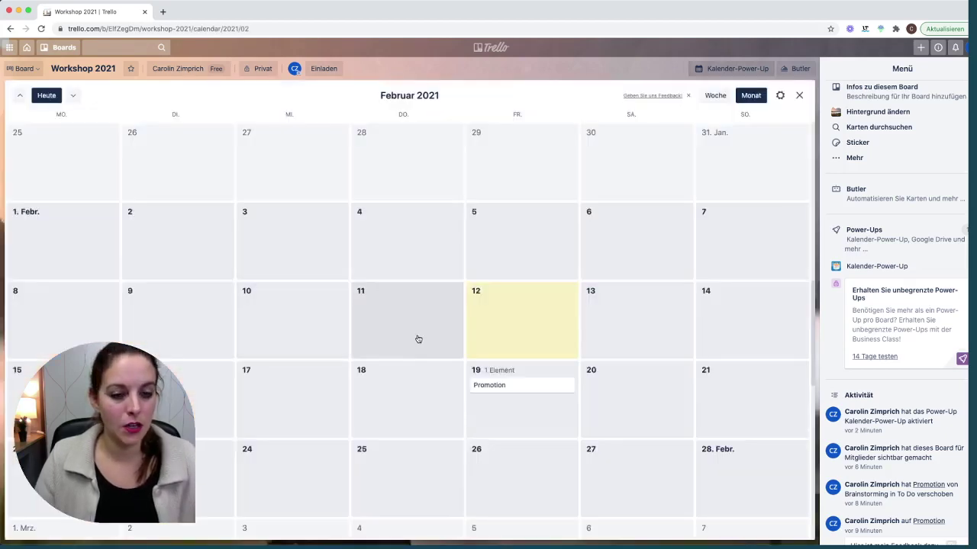
scroll(418, 341, down, 4)
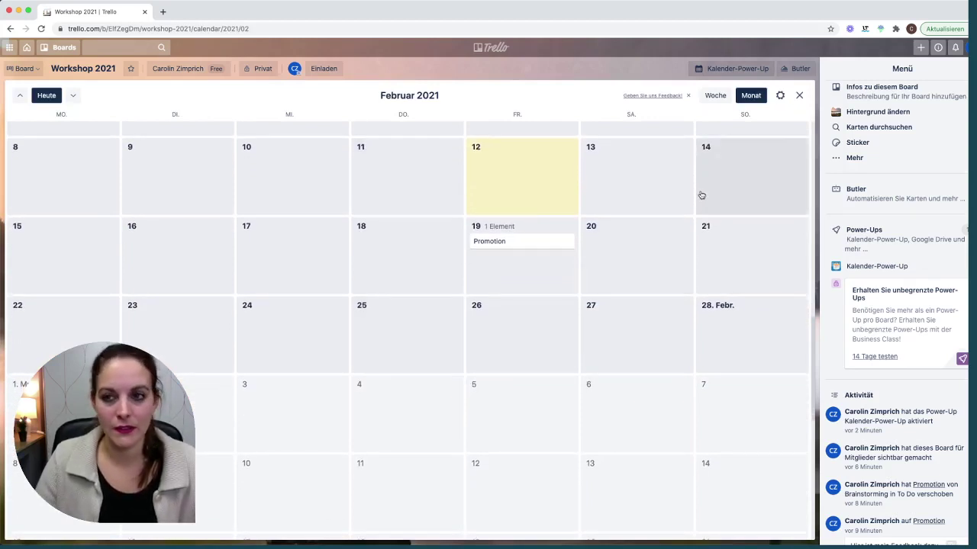
click(798, 95)
Set the Facebook-Ads card's due date to 15.2.2021 at 20:01 and check it in the board calendar.
click(84, 113)
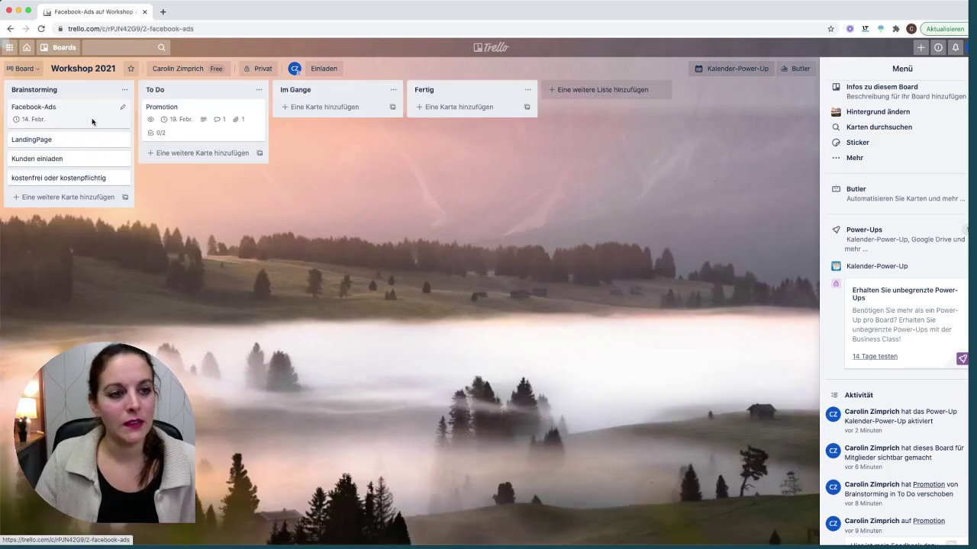
click(618, 197)
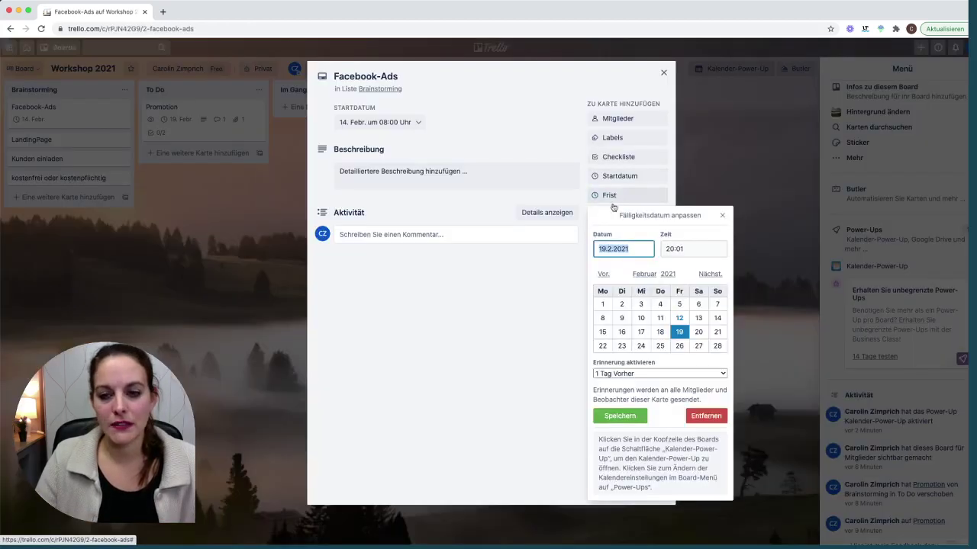
click(602, 332)
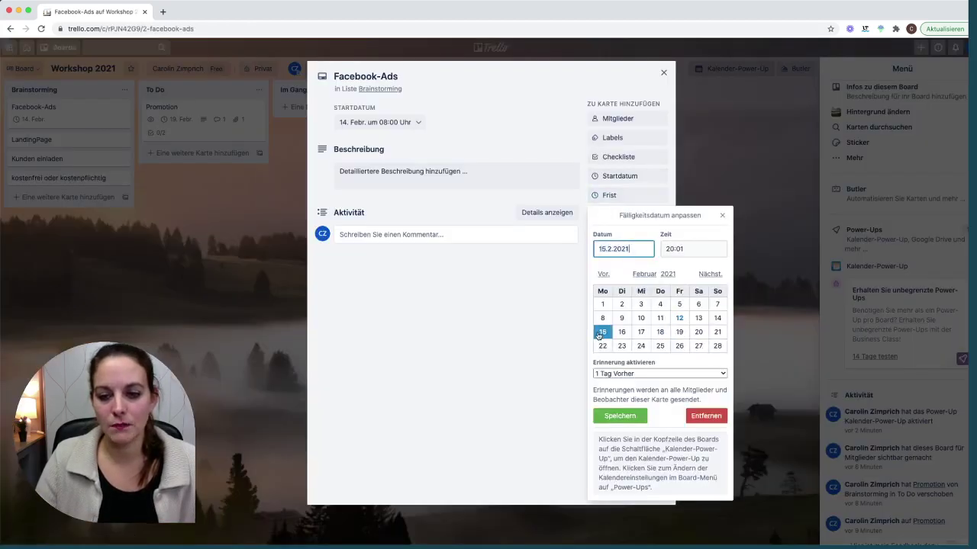
click(620, 421)
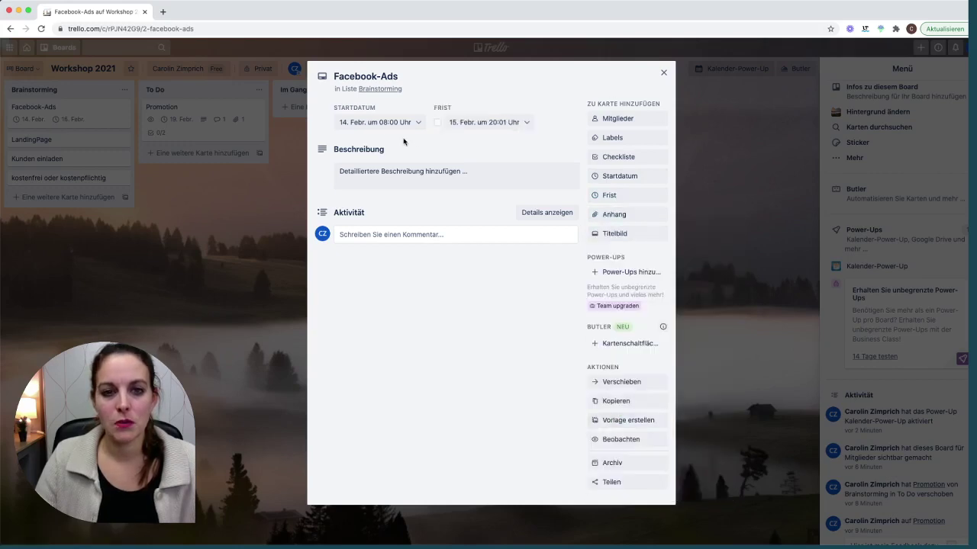
click(663, 72)
click(732, 70)
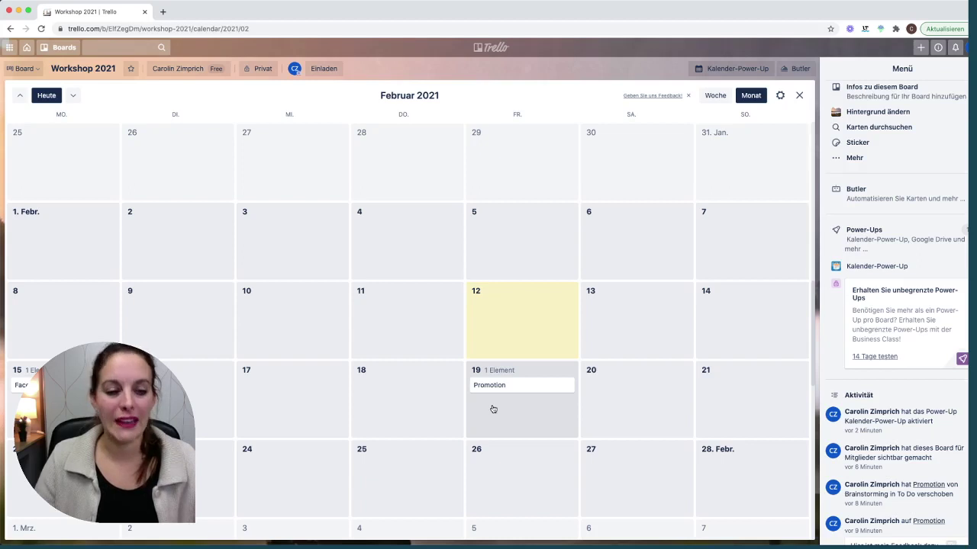
click(799, 95)
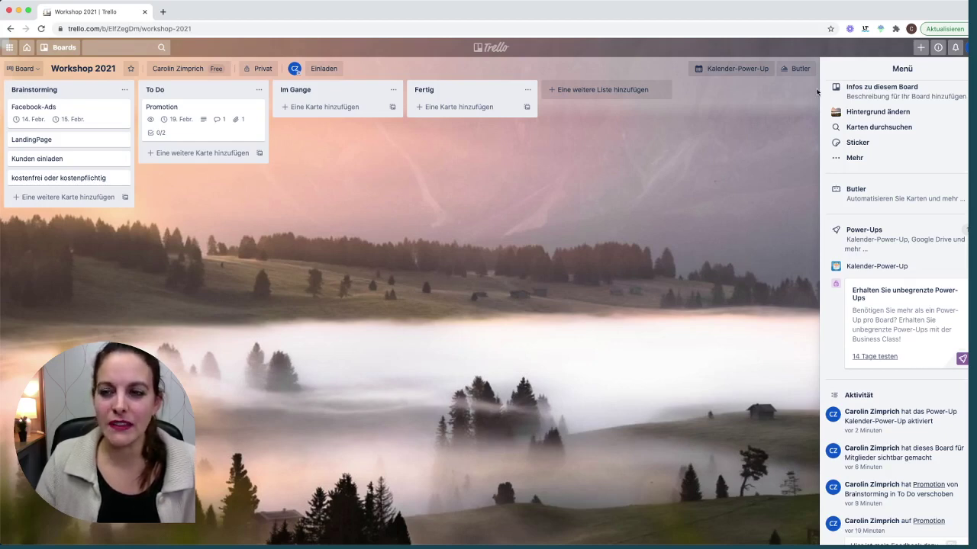
Look over the board menu and its additional board options, and close the menu.
scroll(870, 335, up, 1)
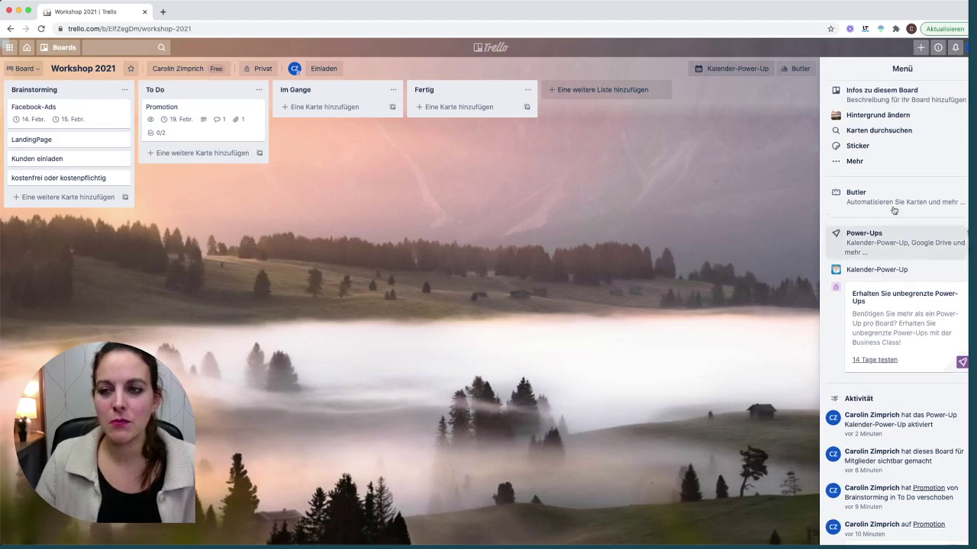
scroll(877, 153, down, 1)
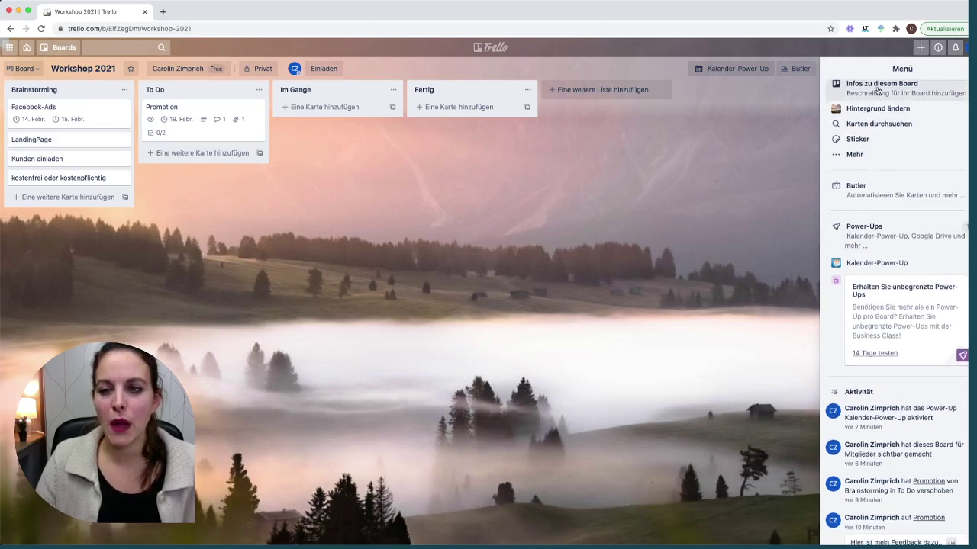
click(855, 157)
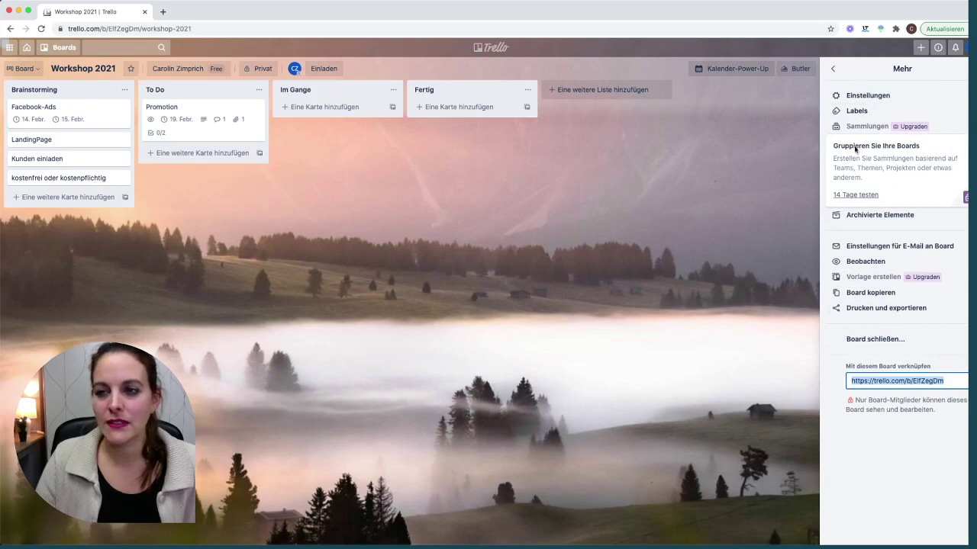
click(957, 70)
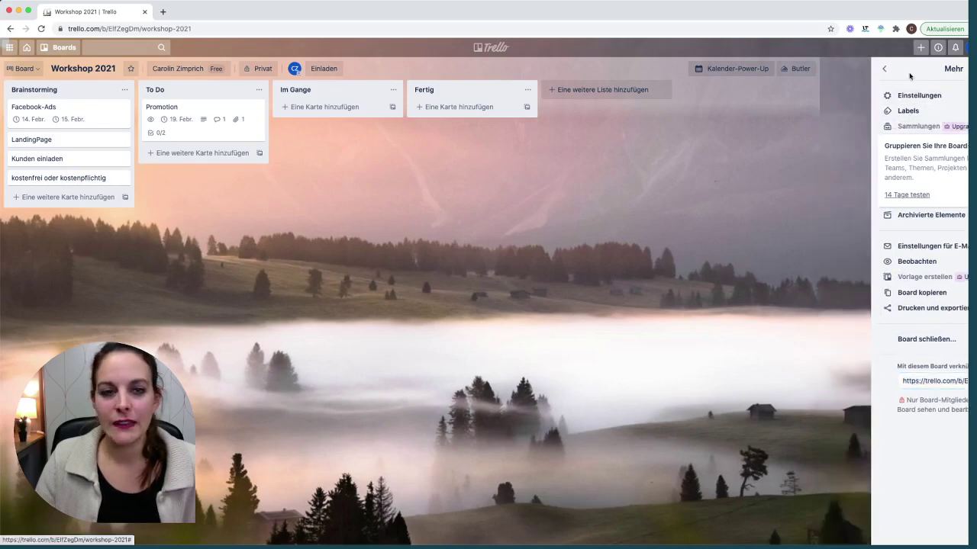
Open the Facebook-Ads card in Brainstorming and name the green label EILE.
click(93, 115)
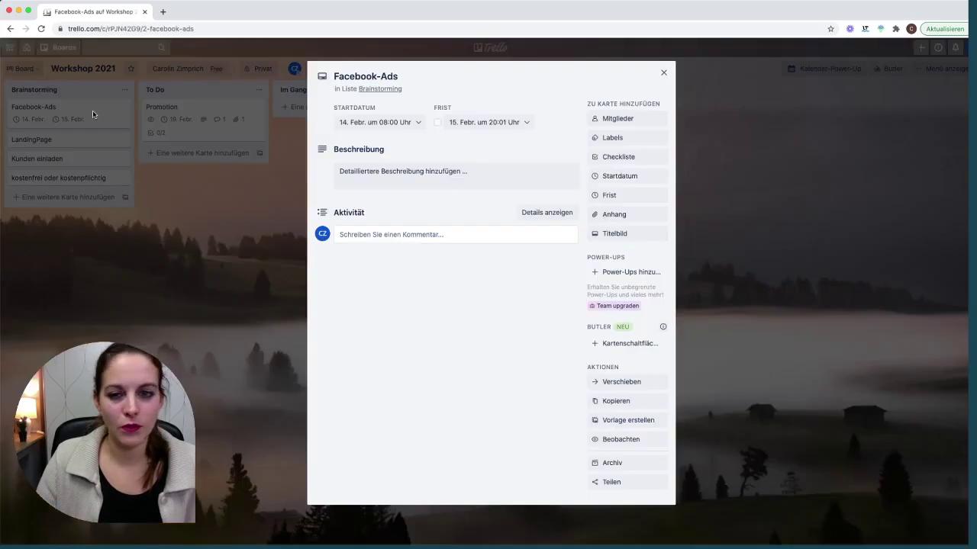
click(624, 142)
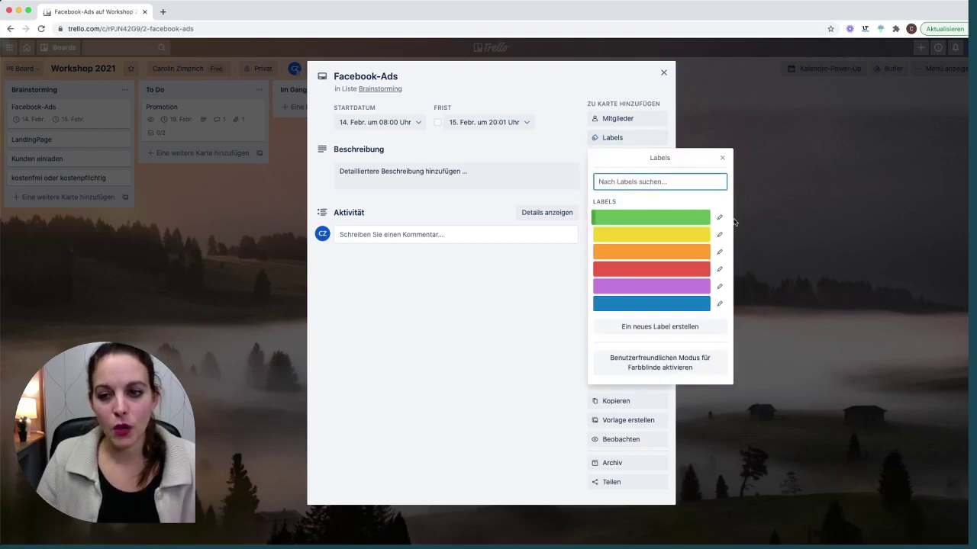
click(719, 218)
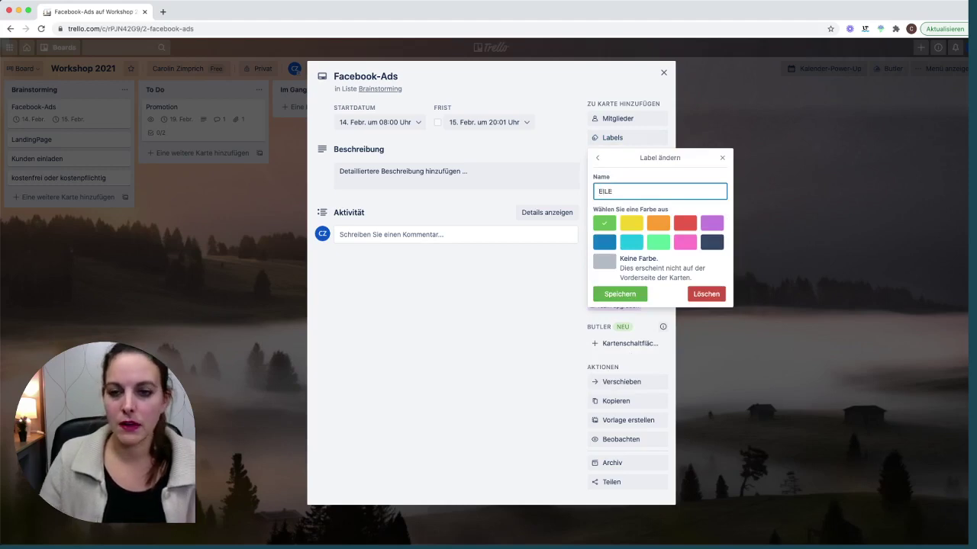
click(616, 295)
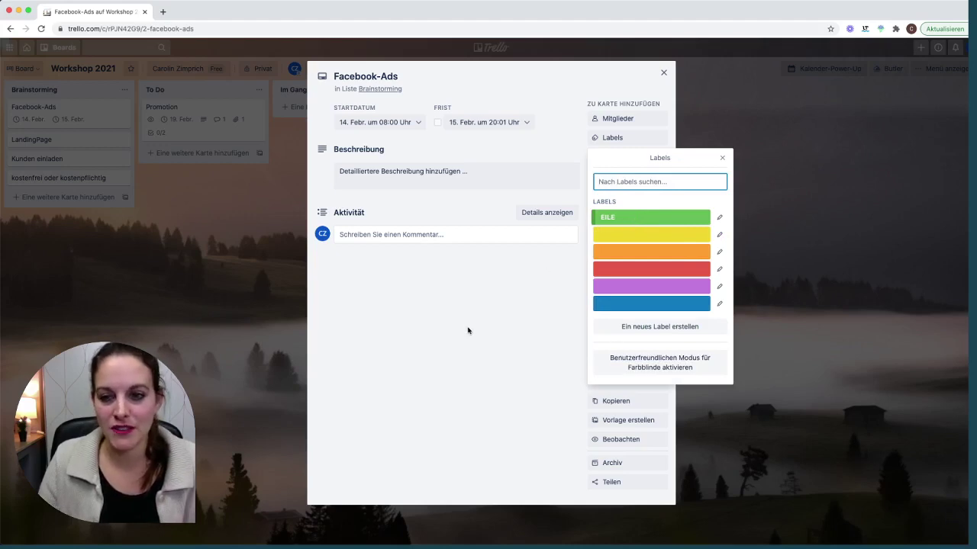
click(526, 263)
Assign the green EILE label to the Facebook-Ads card and close the card.
click(632, 138)
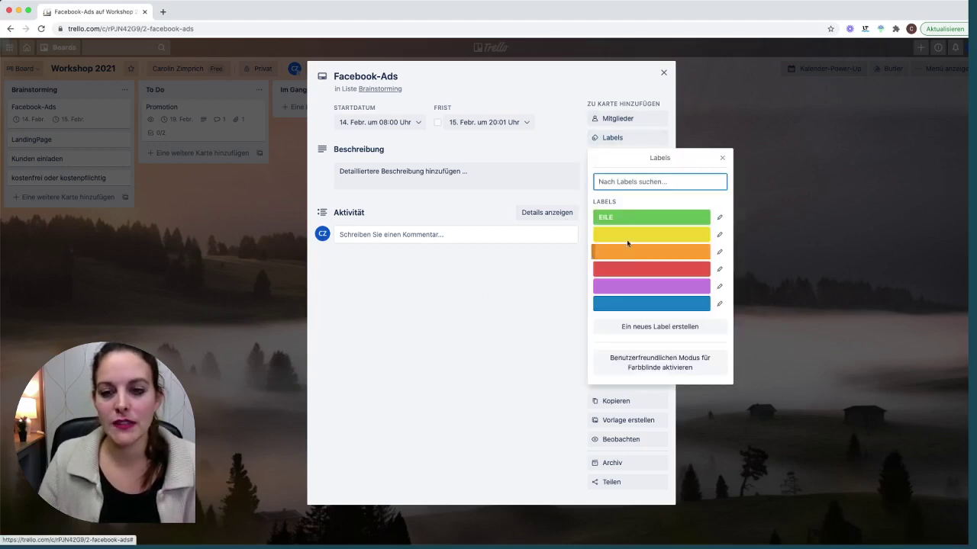
click(628, 219)
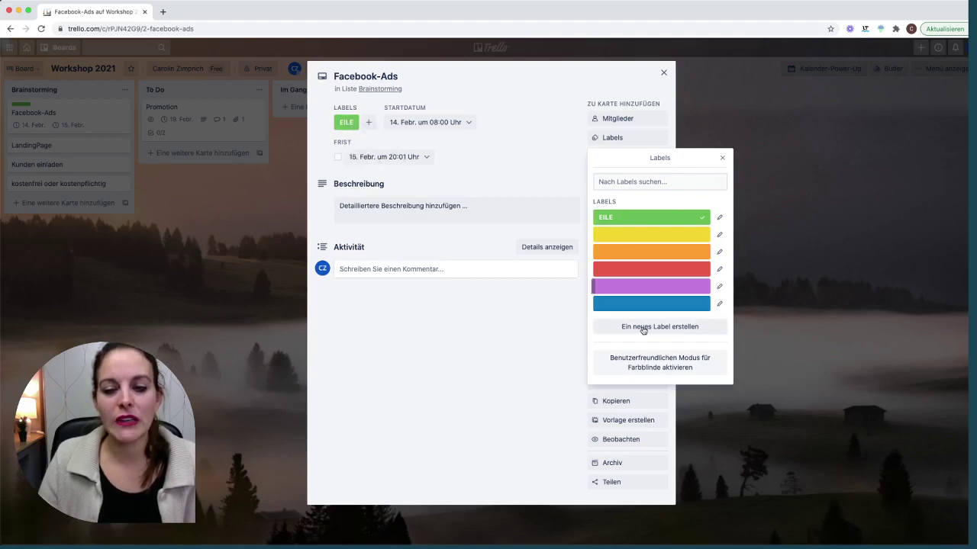
click(721, 160)
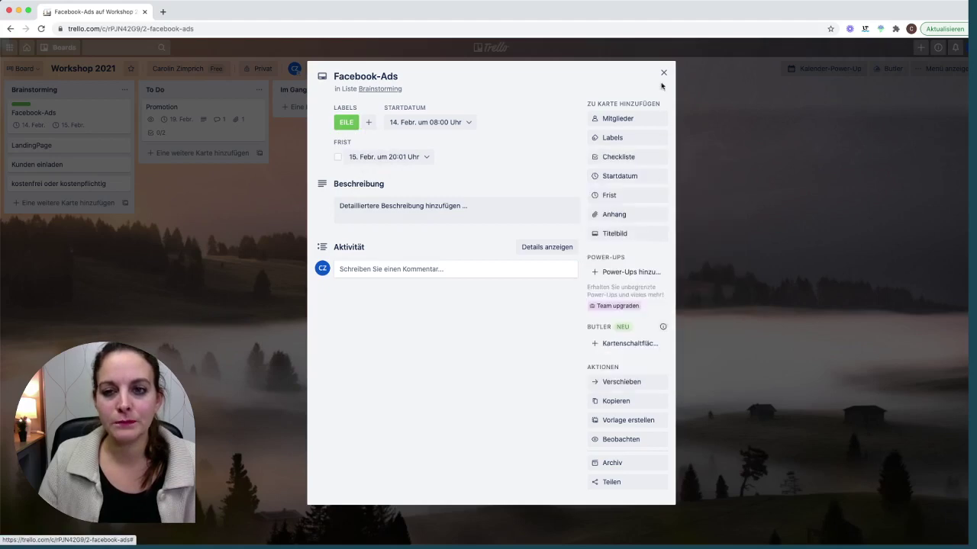
click(663, 73)
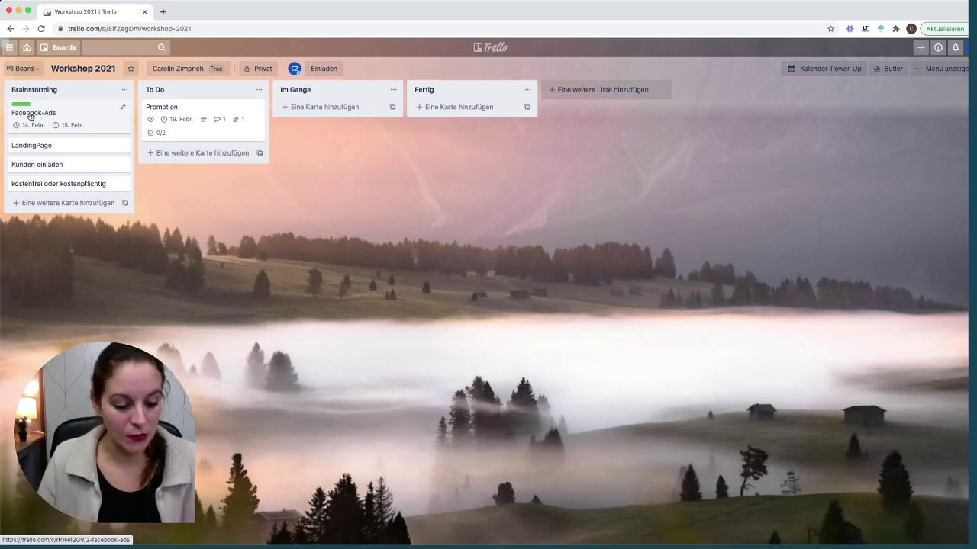
Move the Promotion card to the Im Gange list and the Facebook-Ads card to the To Do list.
mouse_move(53, 121)
mouse_down()
mouse_move(73, 115)
mouse_move(55, 116)
mouse_up()
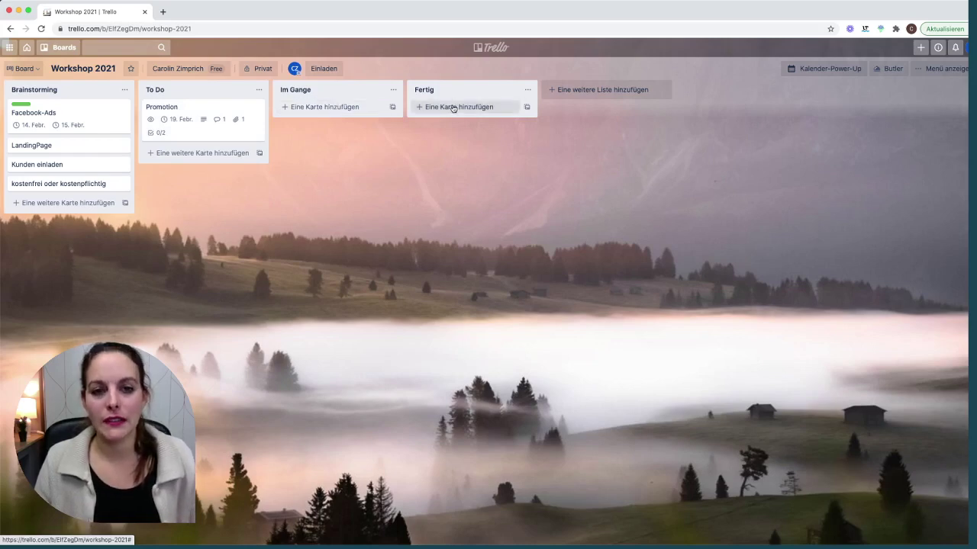
drag(196, 112, 305, 110)
drag(81, 122, 202, 122)
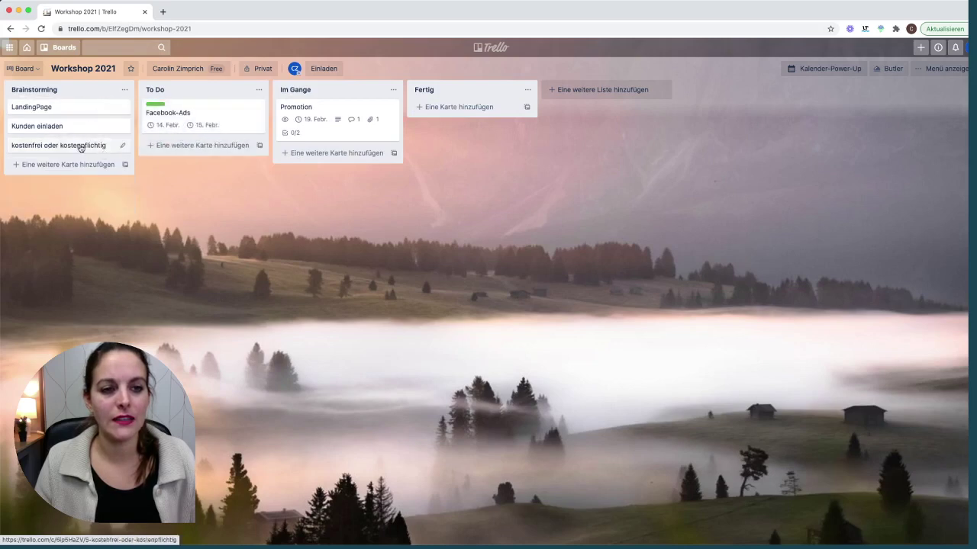
Move the kostenfrei oder kostenpflichtig card to To Do, Promotion to Fertig and Facebook-Ads to Im Gange.
drag(80, 147, 201, 147)
drag(320, 119, 400, 114)
drag(191, 118, 288, 122)
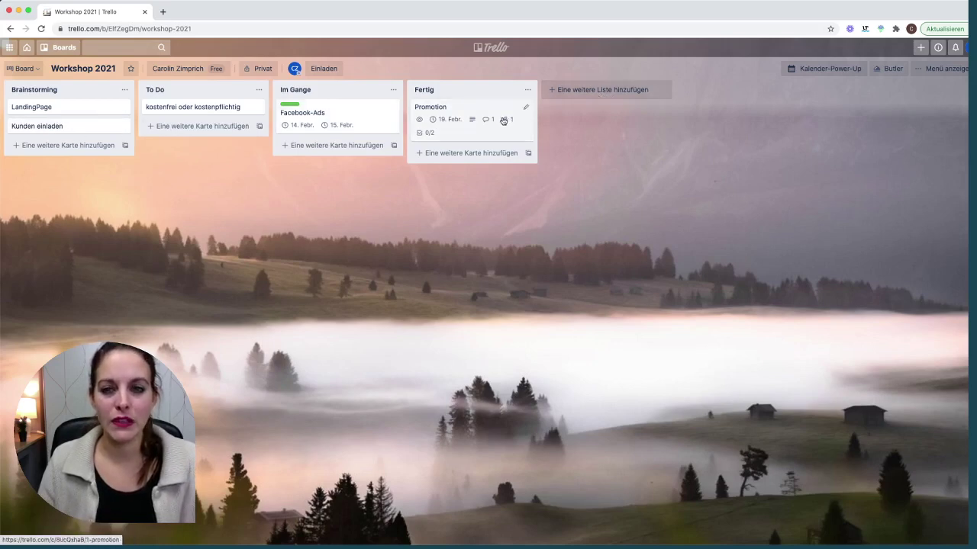
Add six more lists after Fertig, titled 5, 6, 7, 8, 9 and 10.
click(601, 92)
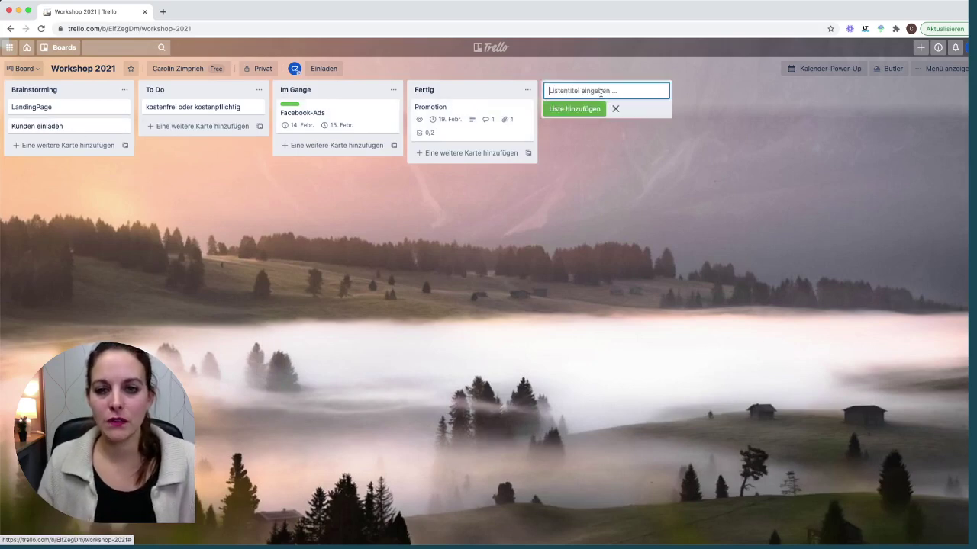
text(5)
key(Return)
text(6)
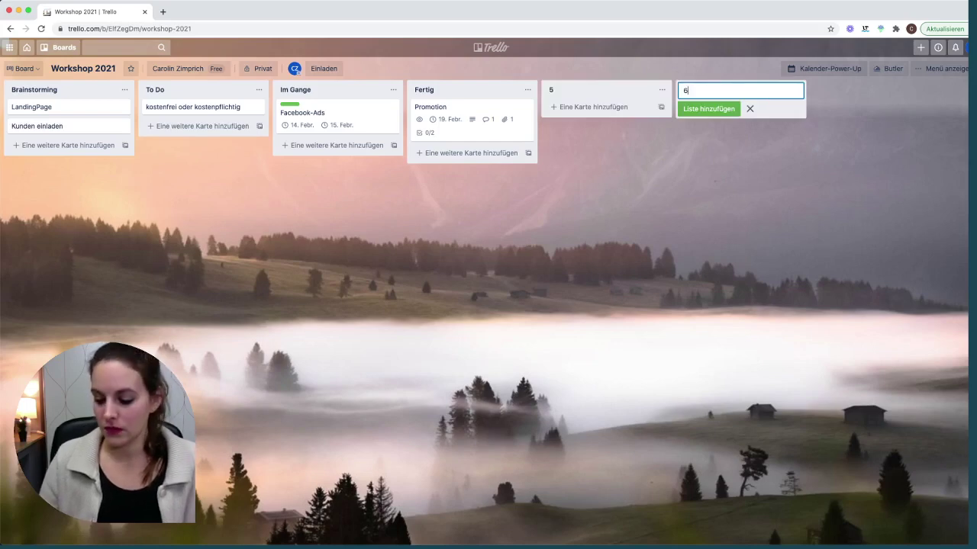
key(Return)
text(7)
key(Return)
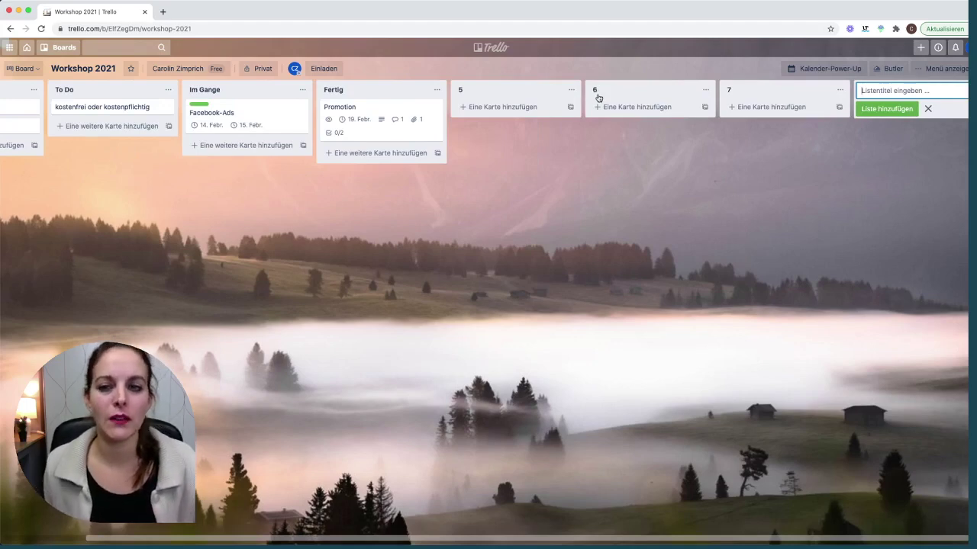
text(8)
key(Return)
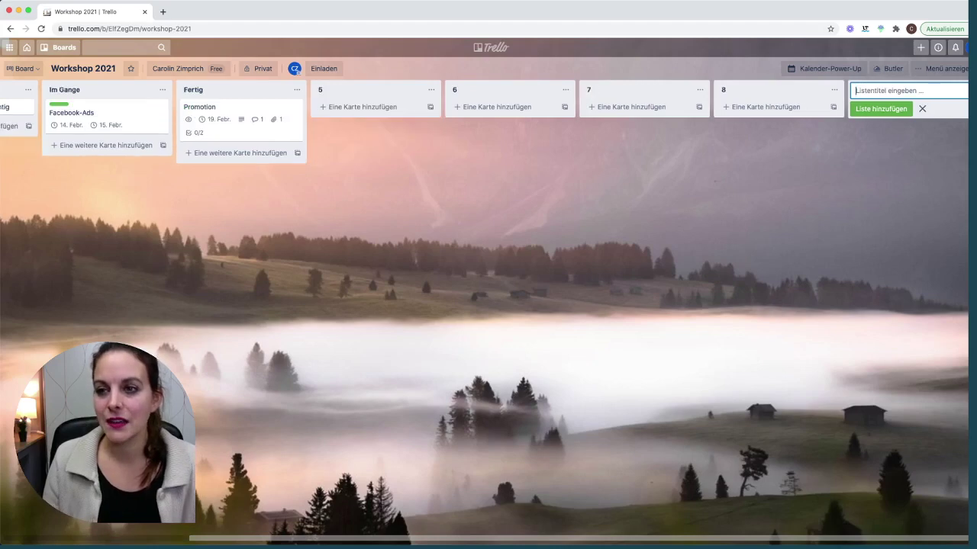
text(9)
key(Return)
text(10)
key(Return)
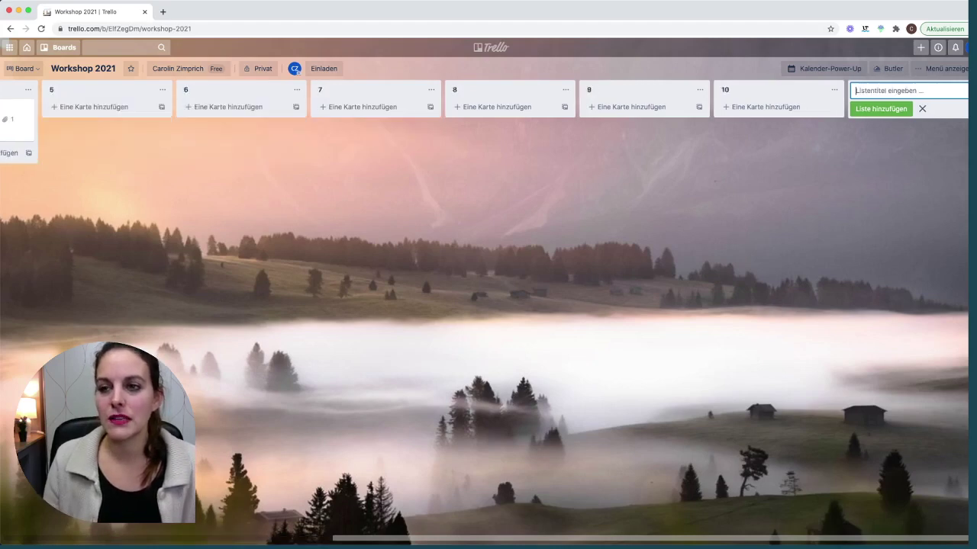
click(442, 265)
Look across the whole row of lists on the board, from Brainstorming to list 10.
scroll(447, 265, left, 5)
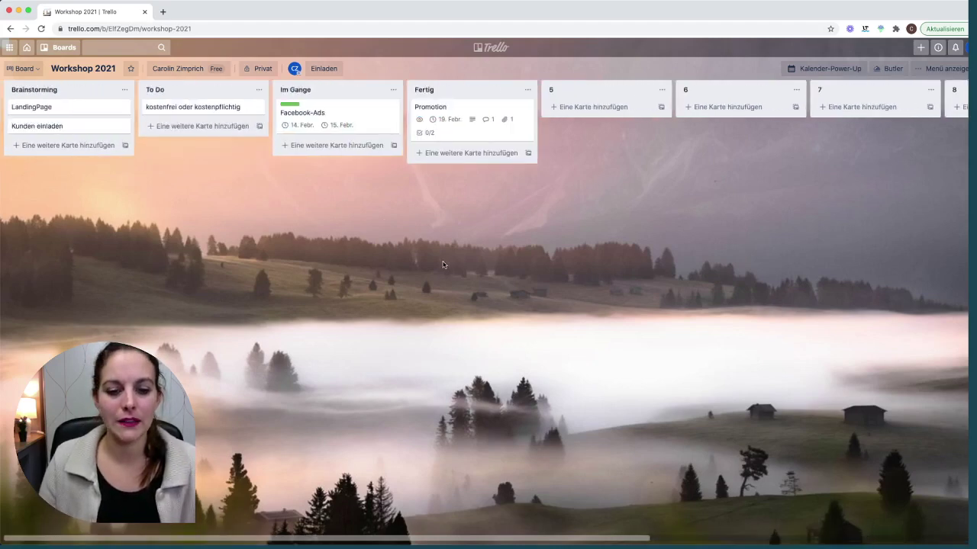
scroll(454, 265, left, 5)
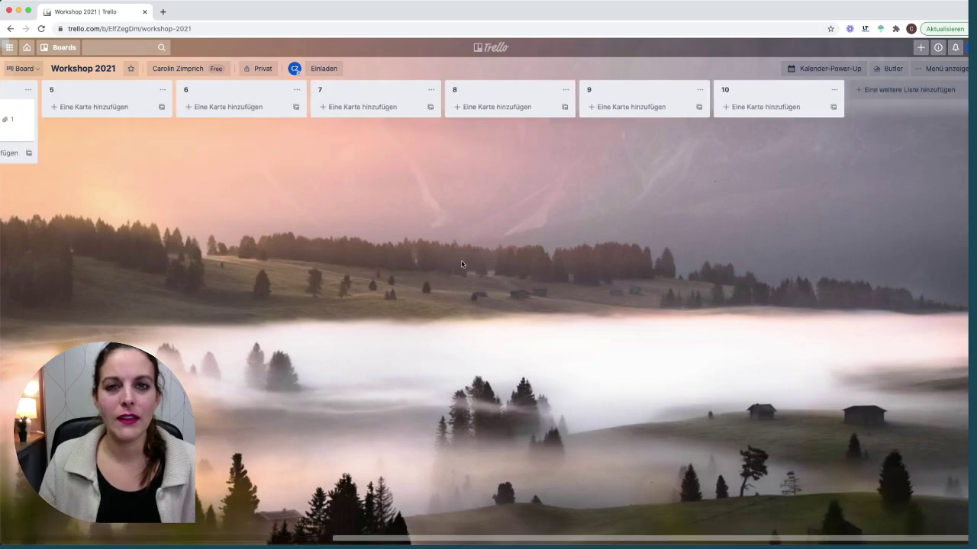
scroll(461, 264, right, 5)
scroll(462, 266, left, 5)
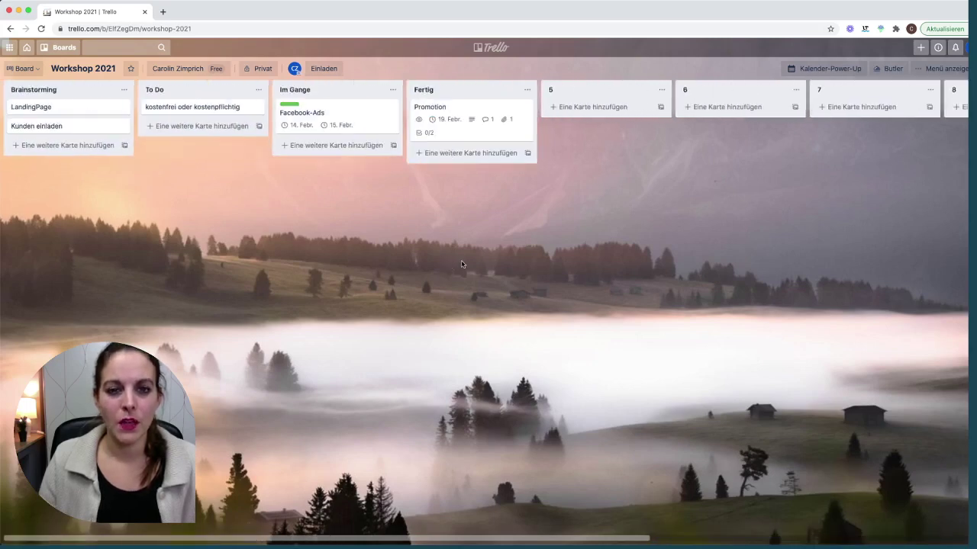
scroll(462, 266, right, 8)
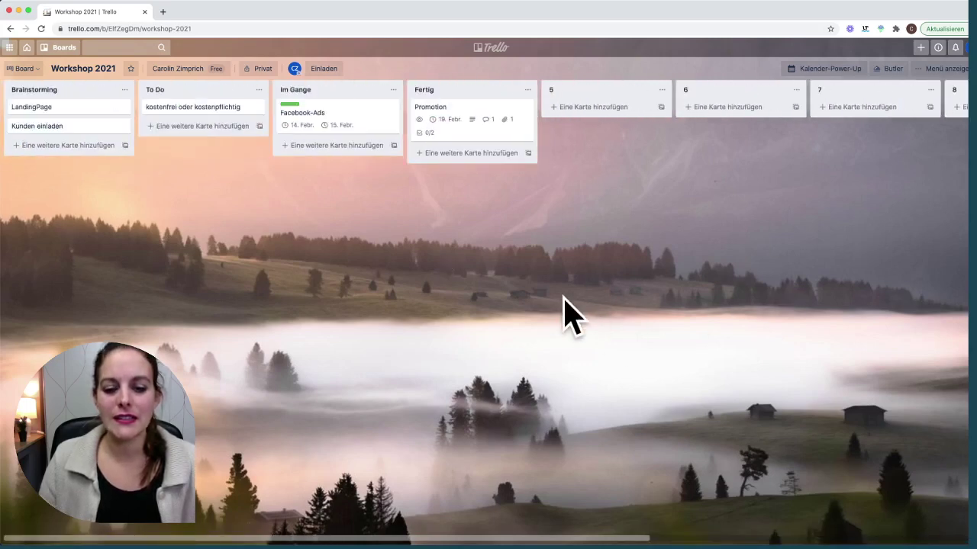
scroll(603, 305, left, 5)
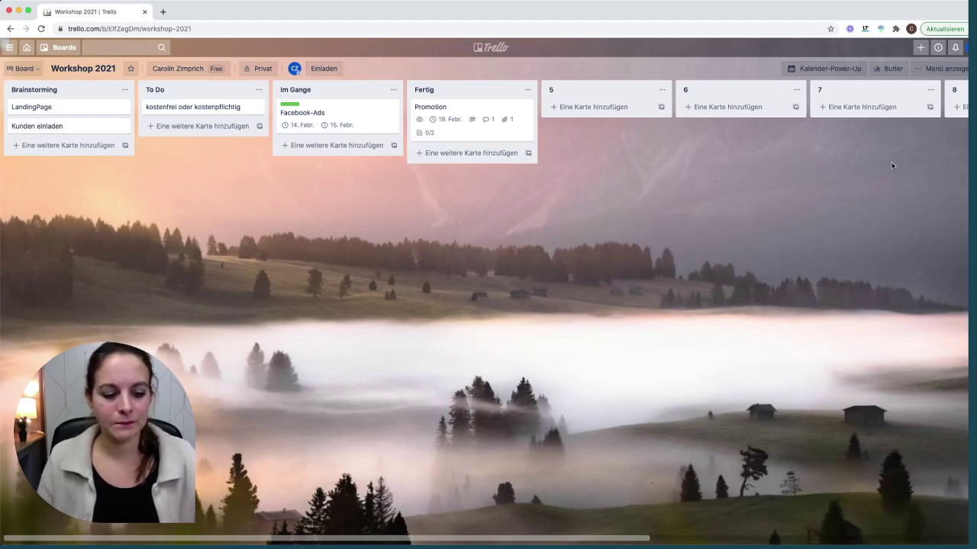
click(565, 89)
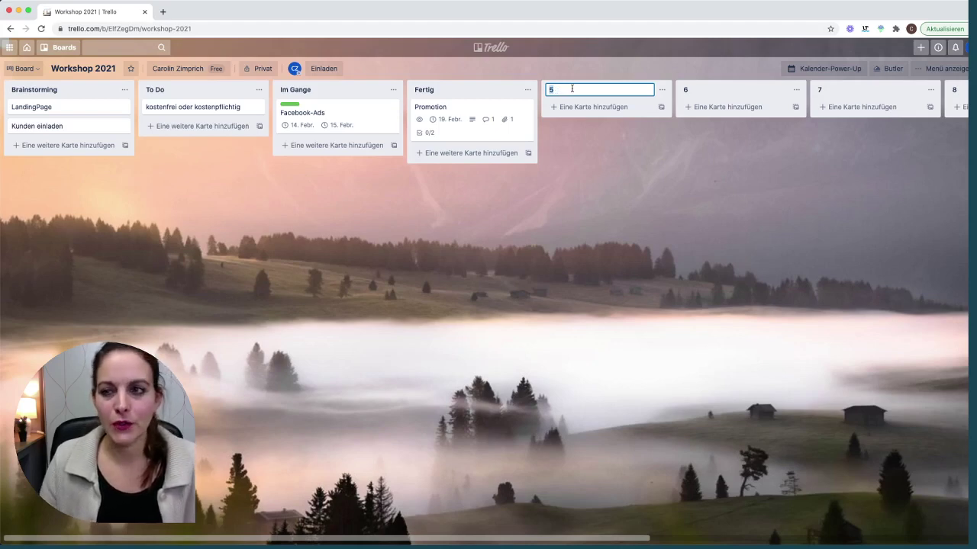
click(803, 218)
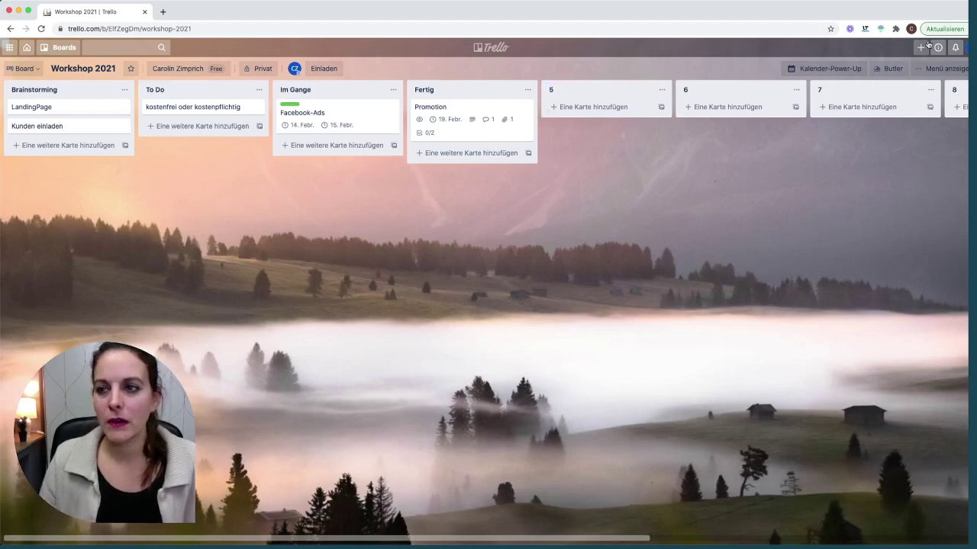
Create a new board titled TEAM with the default red canyon background and team visibility.
click(920, 48)
click(887, 114)
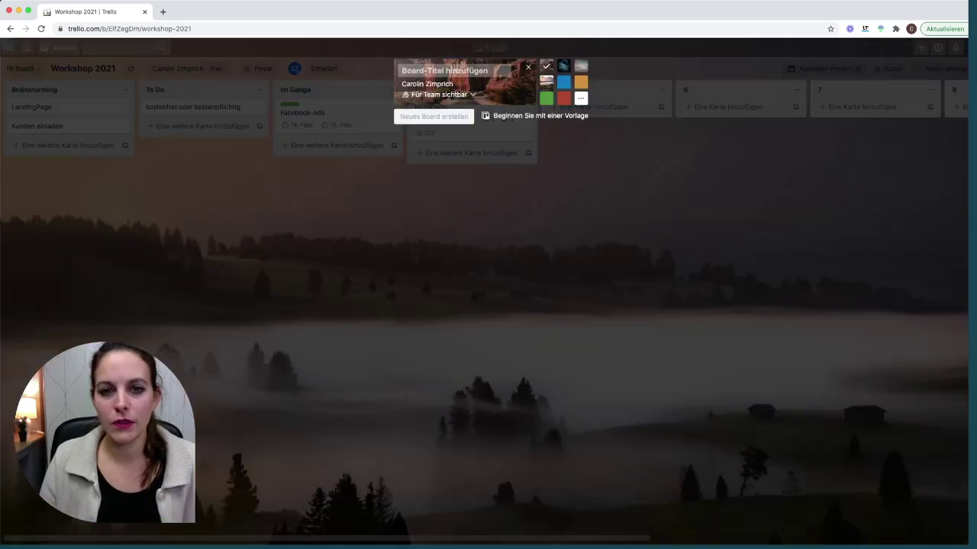
text(TEAM)
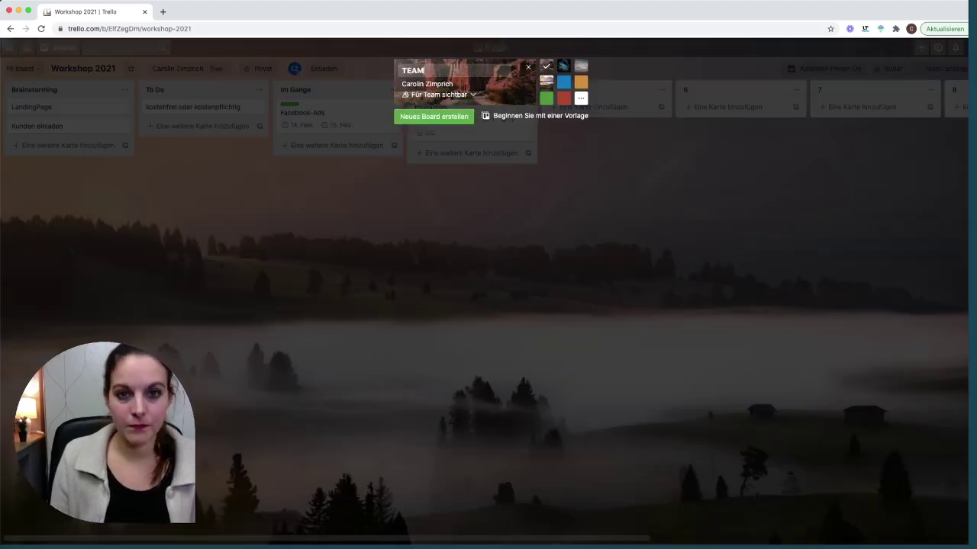
key(Return)
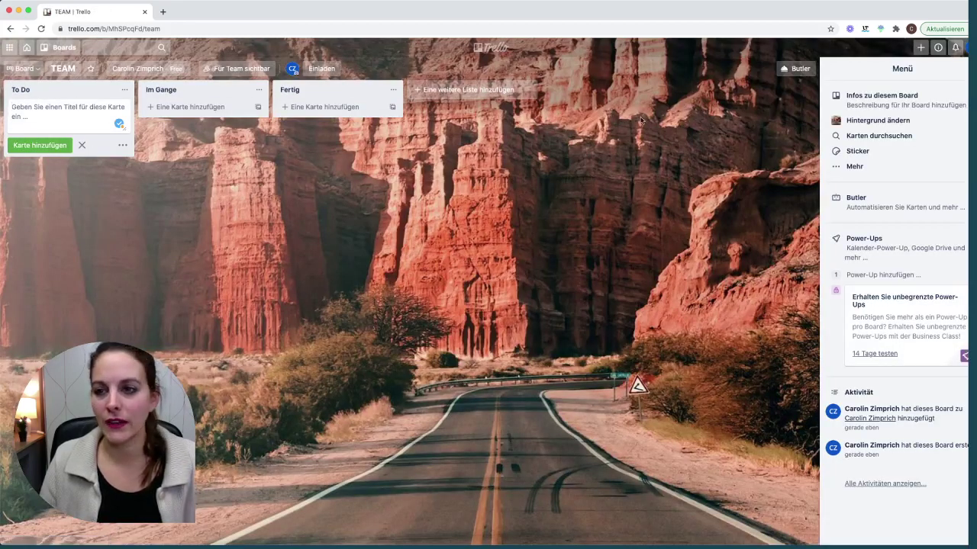
Change the TEAM board's background to the plain grey colour and close the board menu.
click(921, 121)
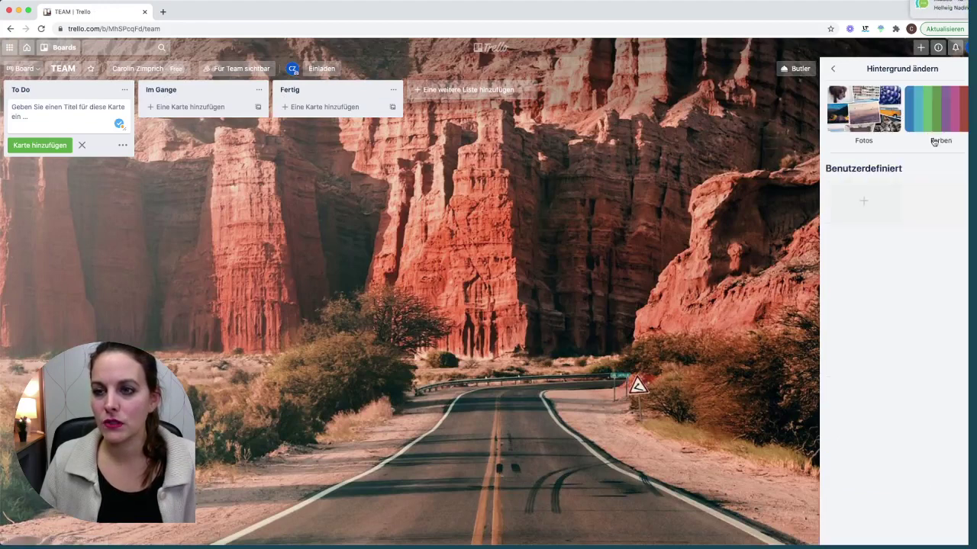
click(935, 139)
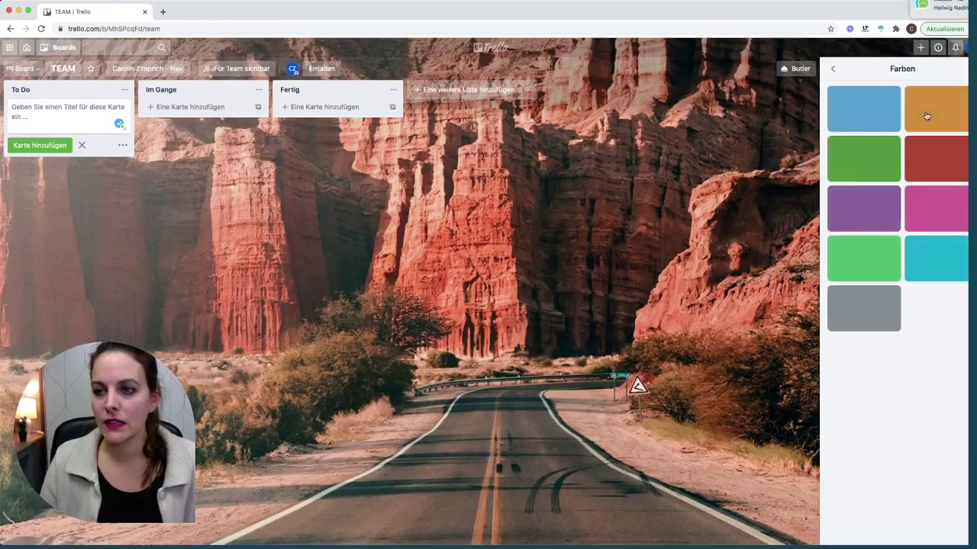
click(868, 306)
click(963, 70)
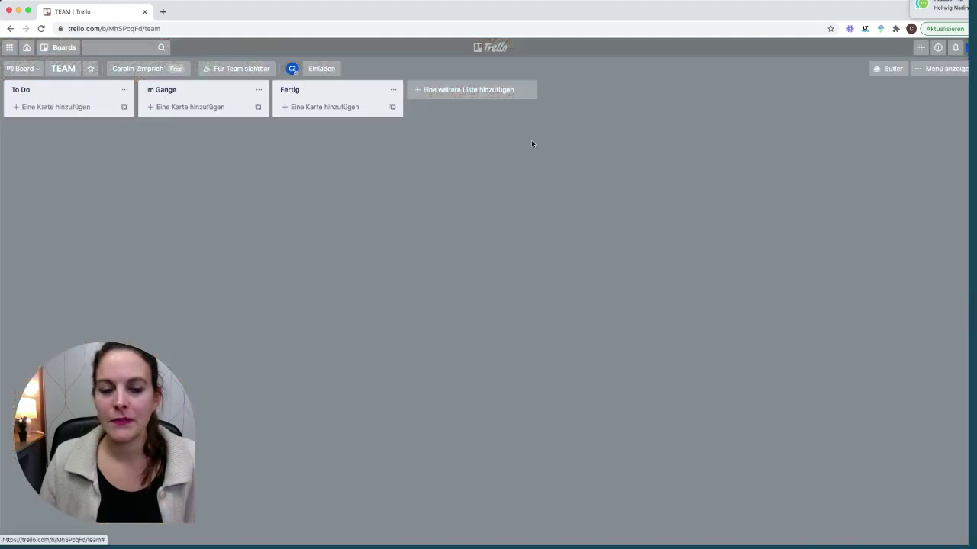
Rename the To Do list on the TEAM board with the first team member's first name.
click(43, 91)
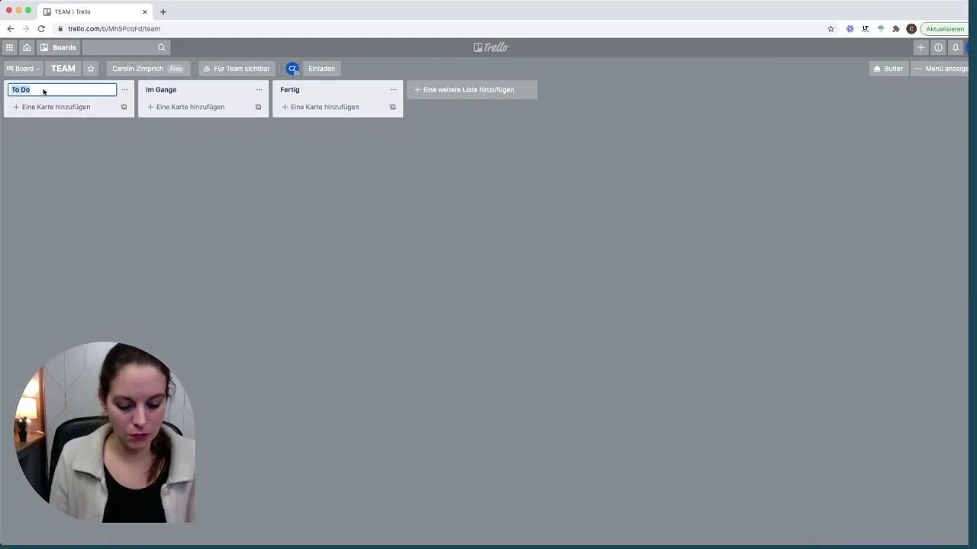
text(M)
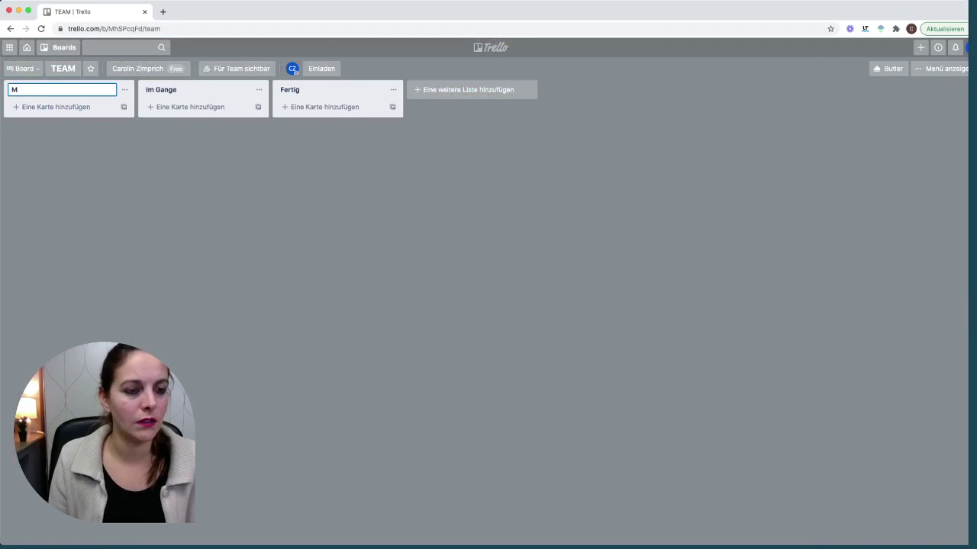
text(arianne)
key(Return)
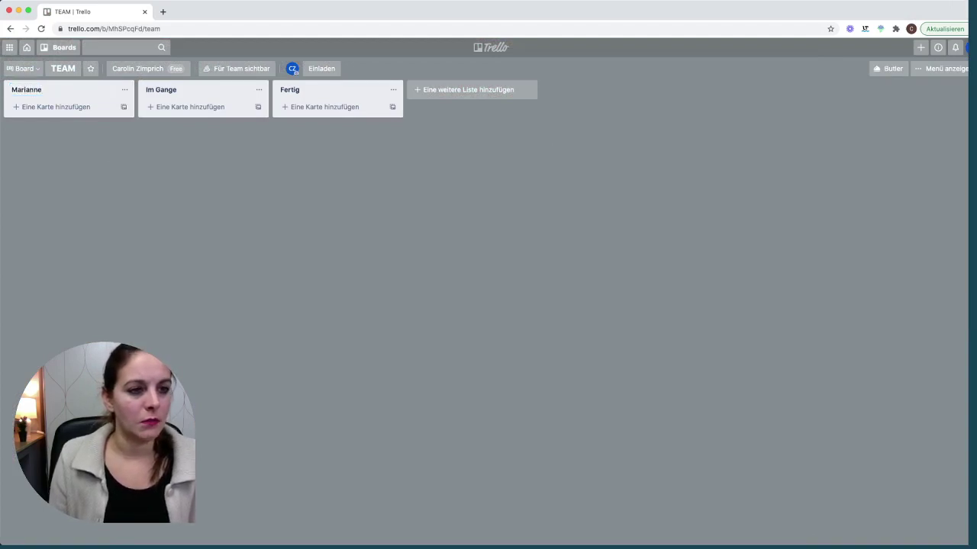
Rename the Im Gange list on the TEAM board with the second team member's first name.
click(180, 90)
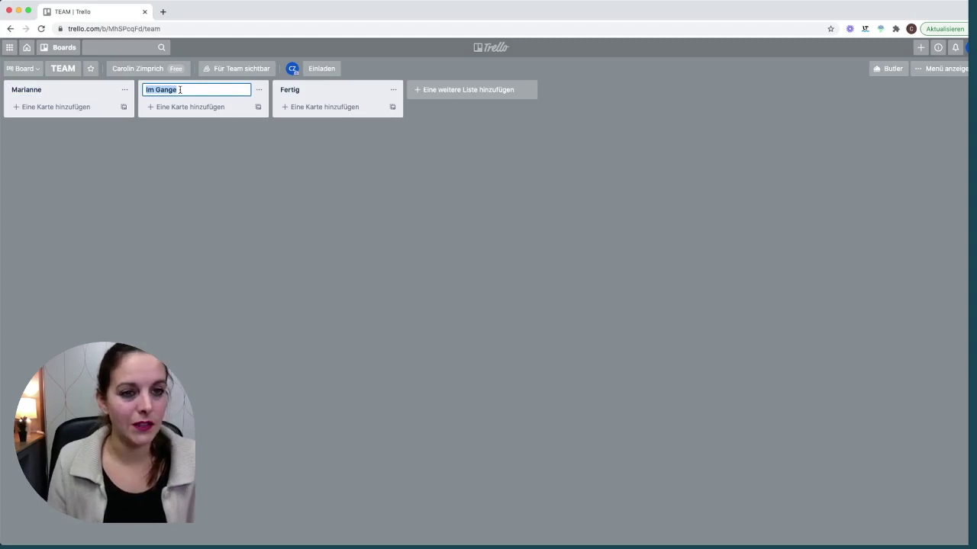
text(B)
key(BackSpace)
text(Ber)
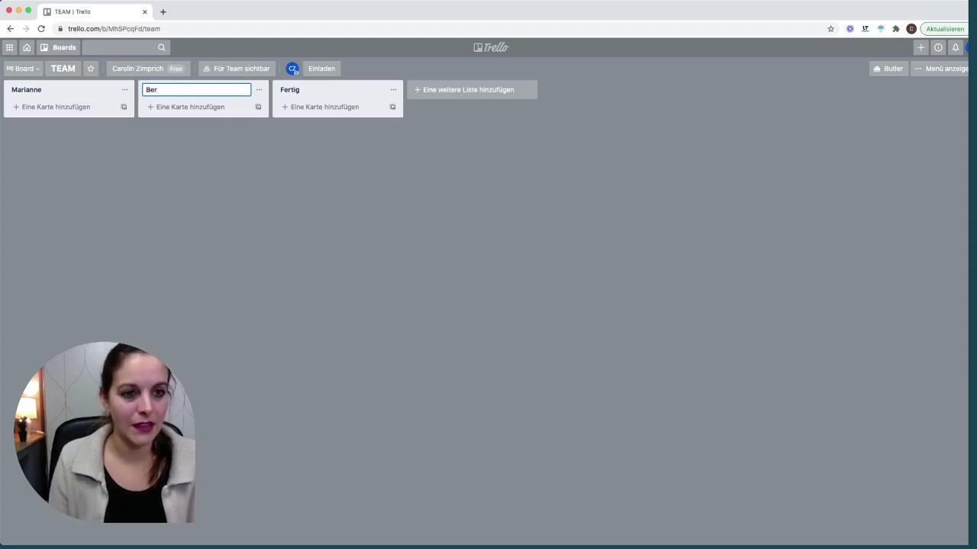
text(nd)
key(Return)
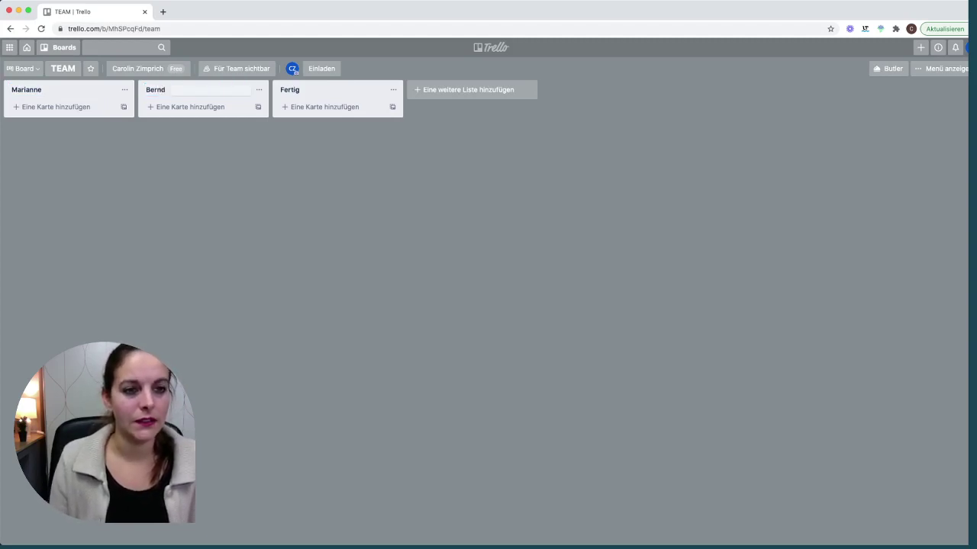
Rename the Fertig list on the TEAM board with the third team member's first name.
click(296, 95)
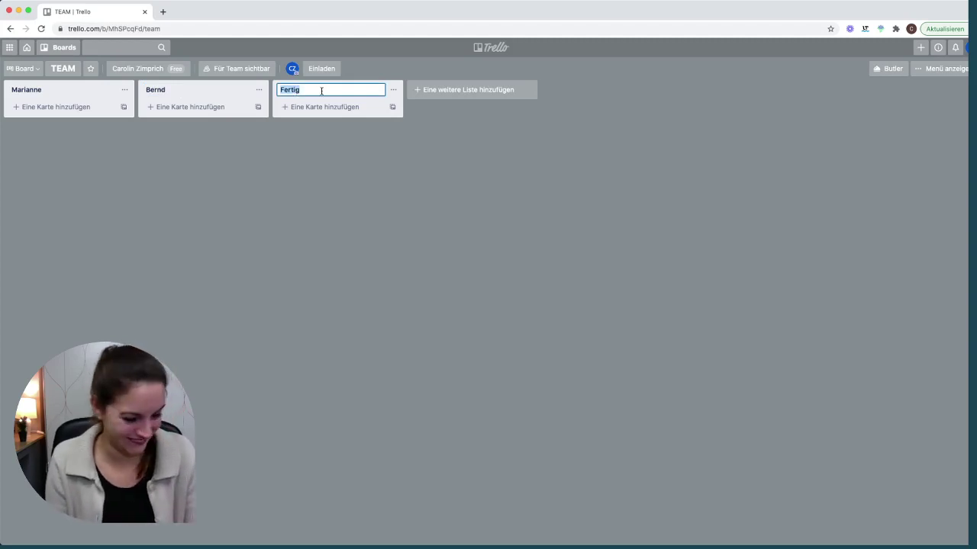
text(Petra)
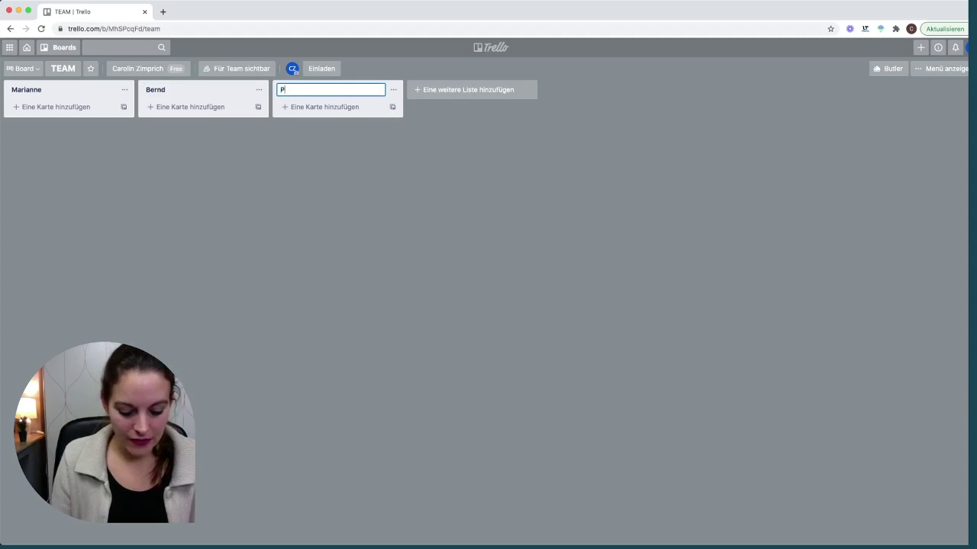
key(Return)
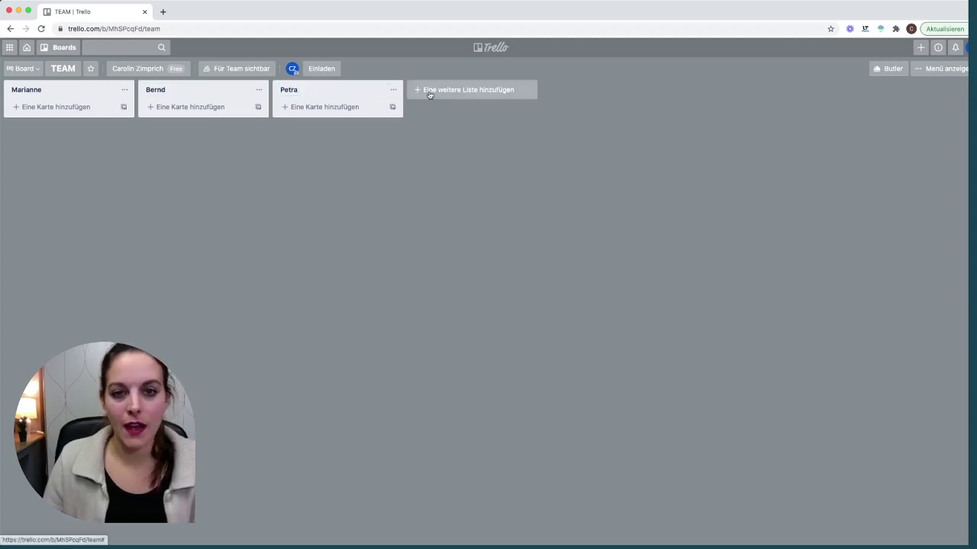
Add a fourth list to the TEAM board, titled with another team member's first name.
click(527, 90)
text(Car)
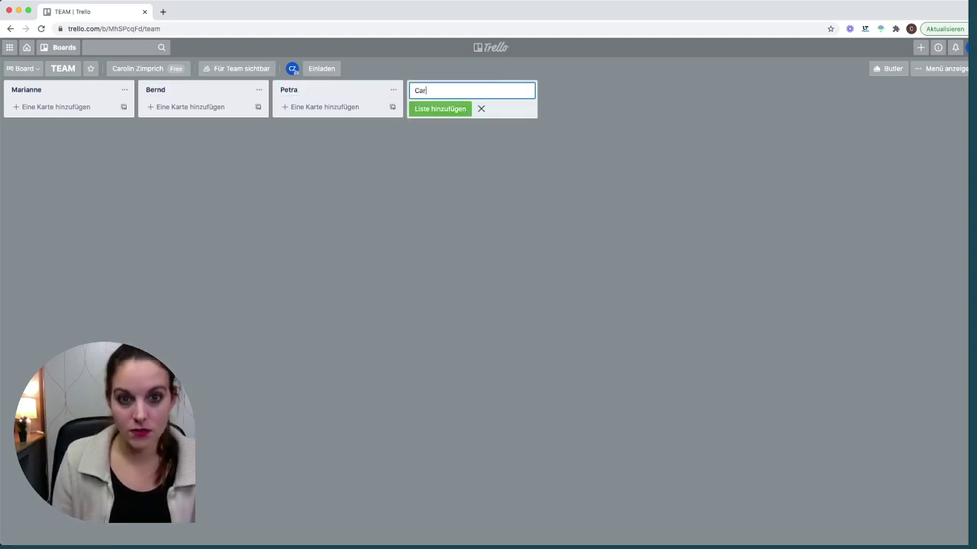
text(olin)
key(Return)
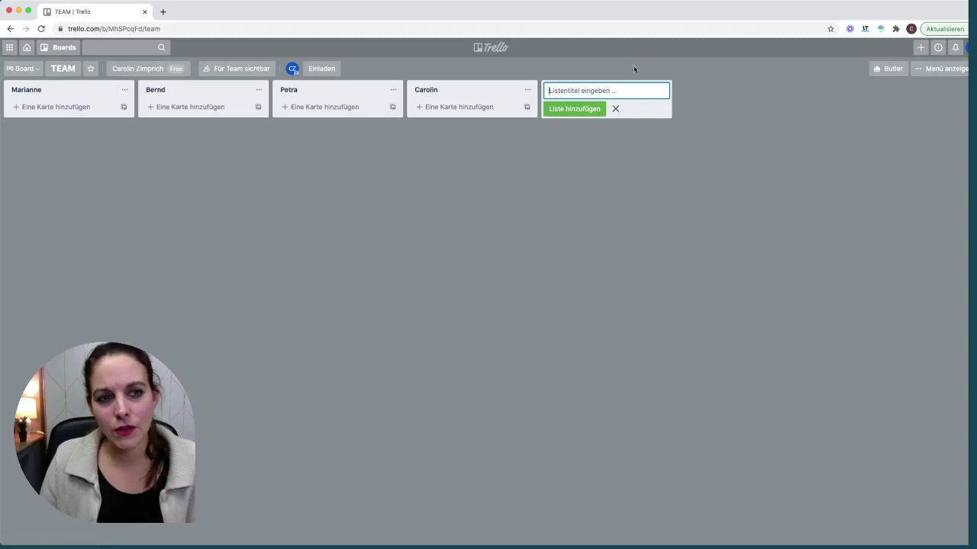
click(811, 134)
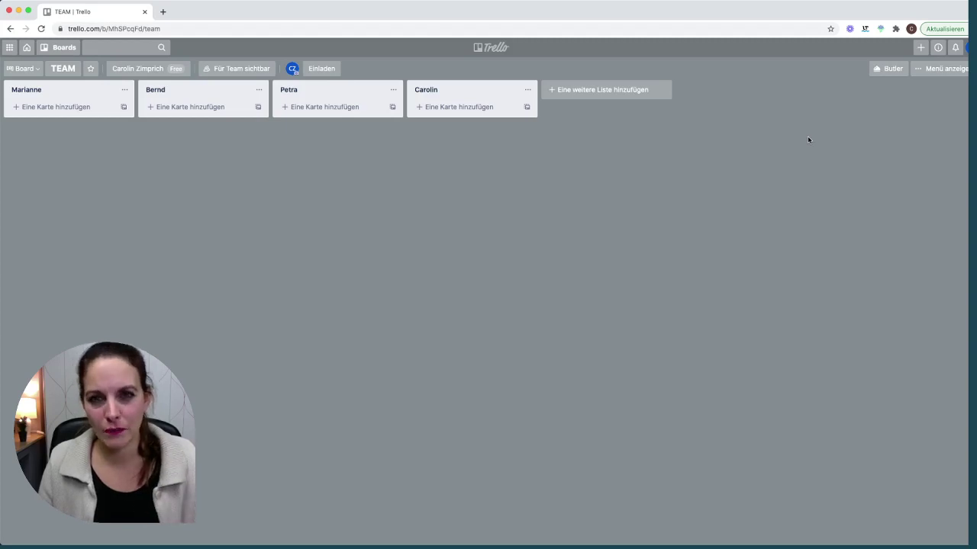
Create a new board titled Mailbox with a plain green background and team visibility.
click(920, 47)
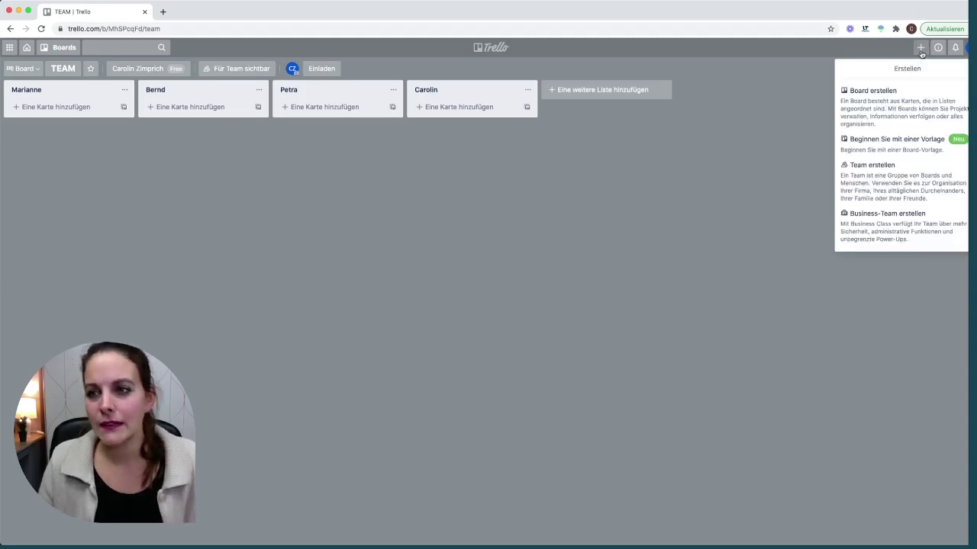
click(873, 92)
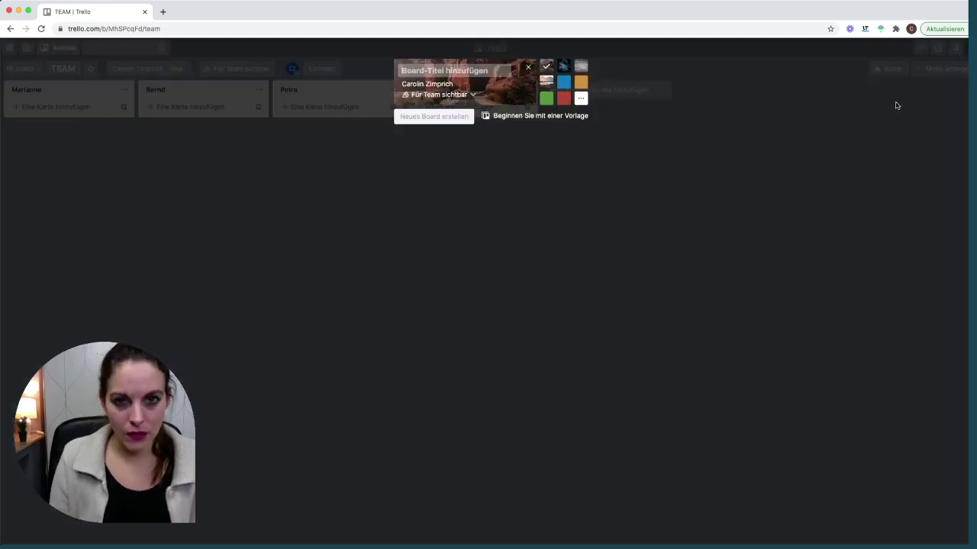
text(Mail)
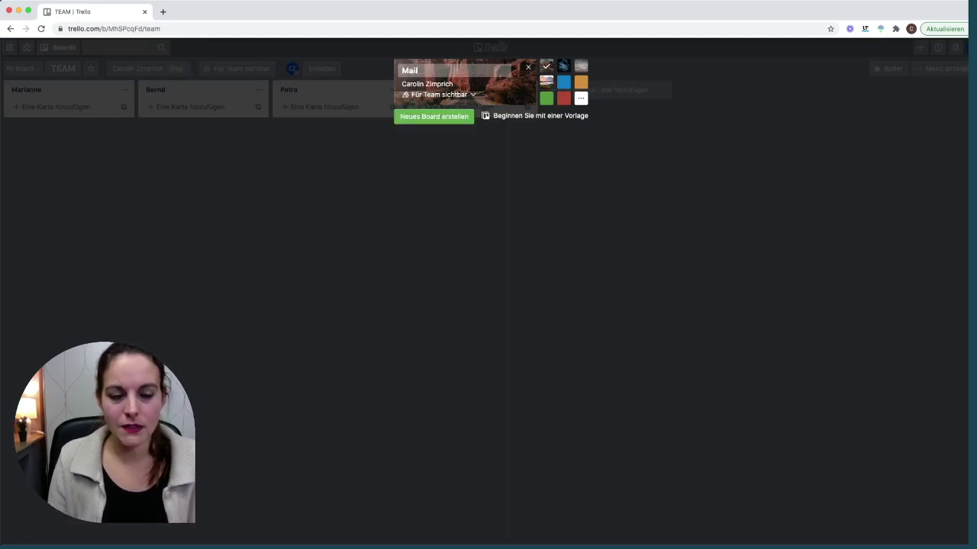
text(box)
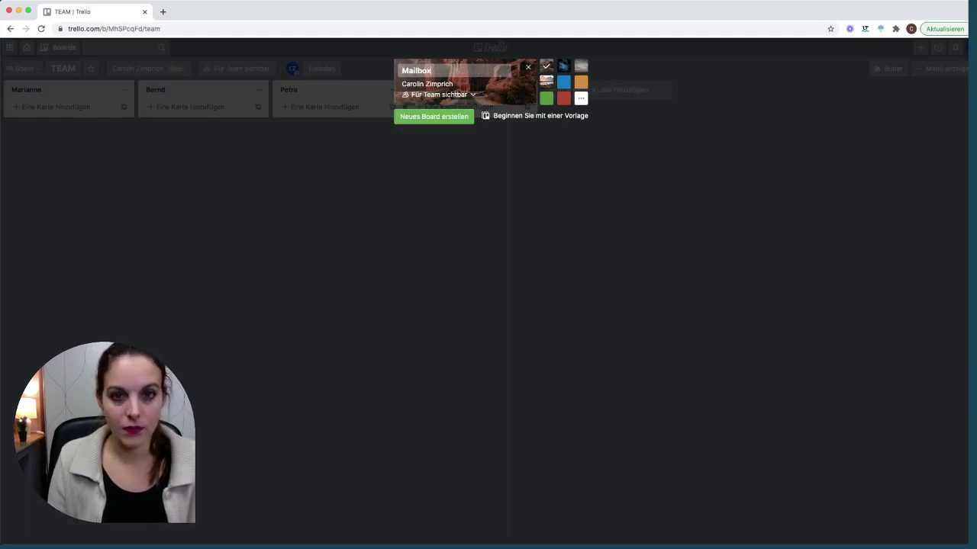
click(553, 100)
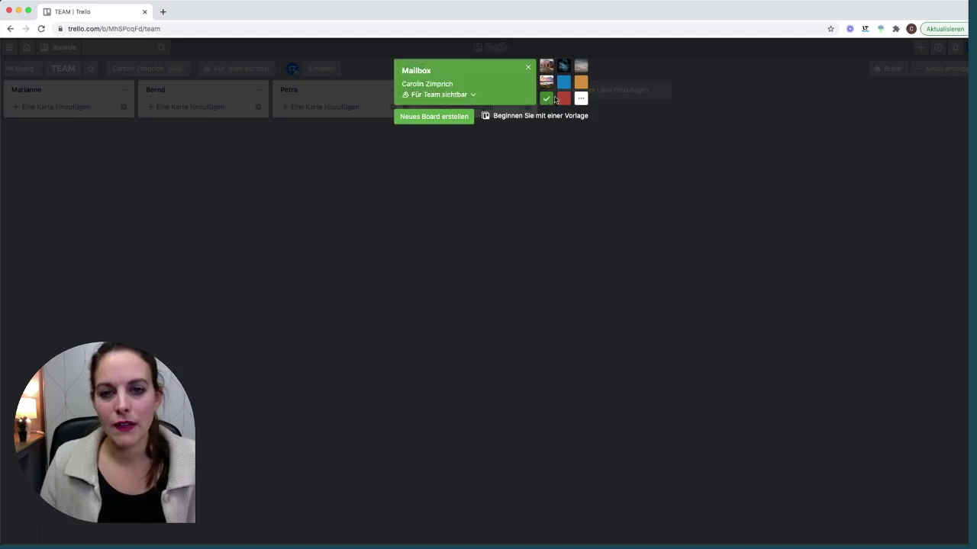
click(429, 120)
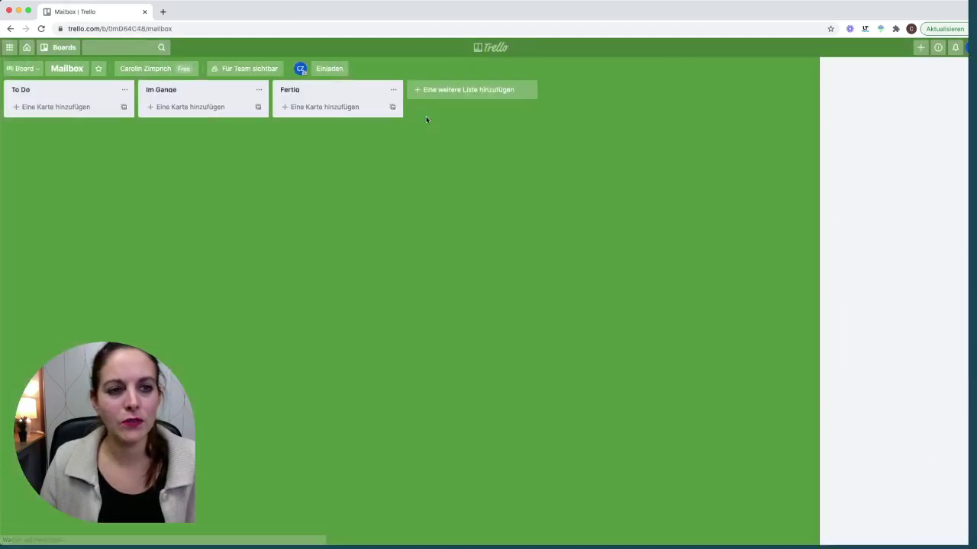
Rename the To Do list on the Mailbox board as Eingehende Anrufe.
click(30, 90)
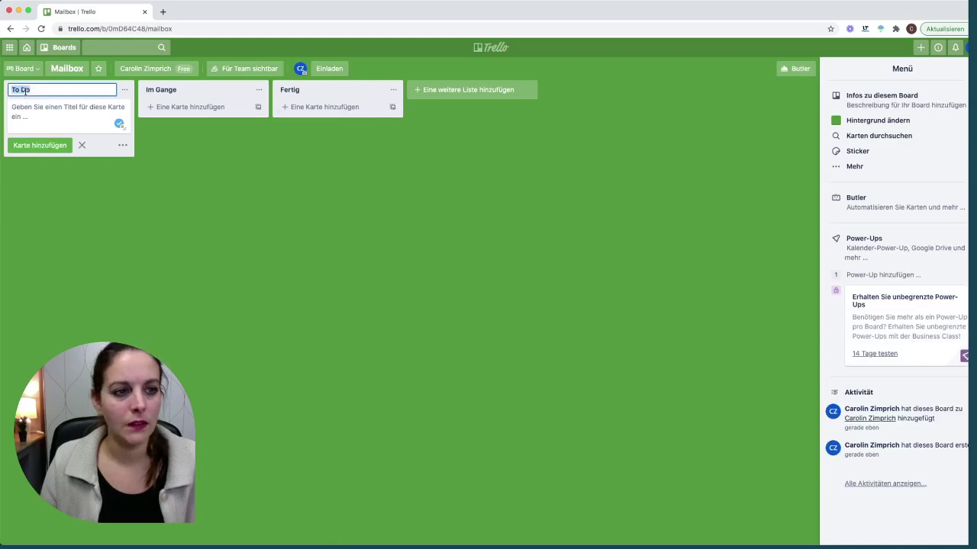
text(Eing)
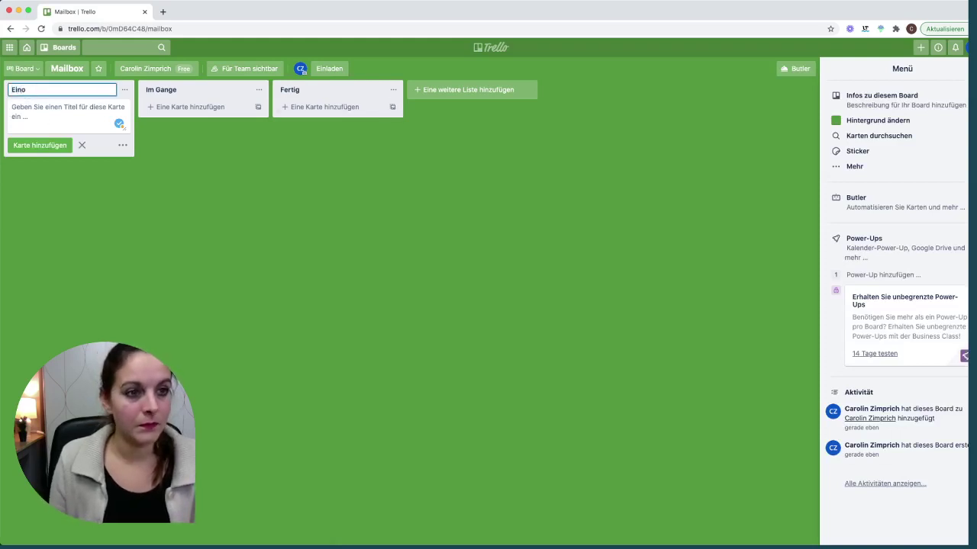
text(ehend)
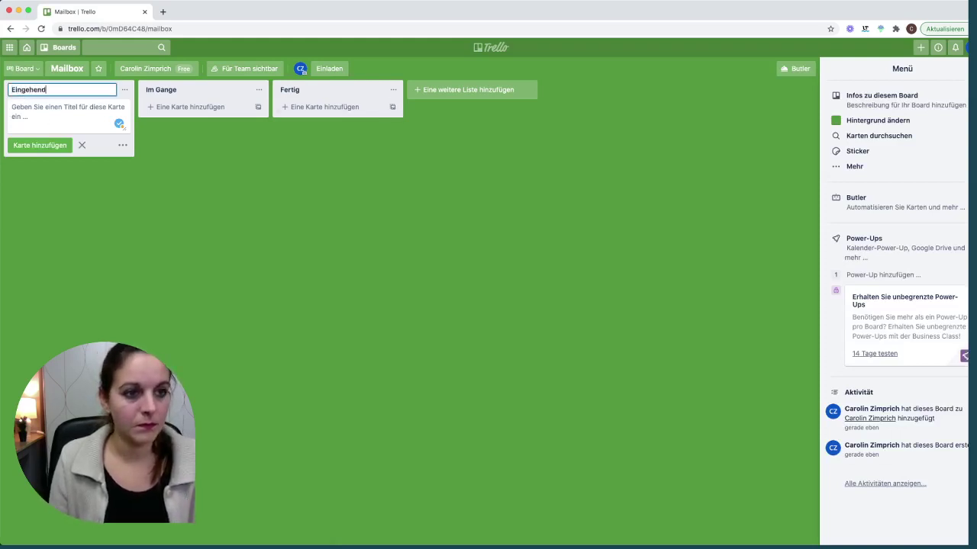
text(e Anru)
key(BackSpace)
key(BackSpace)
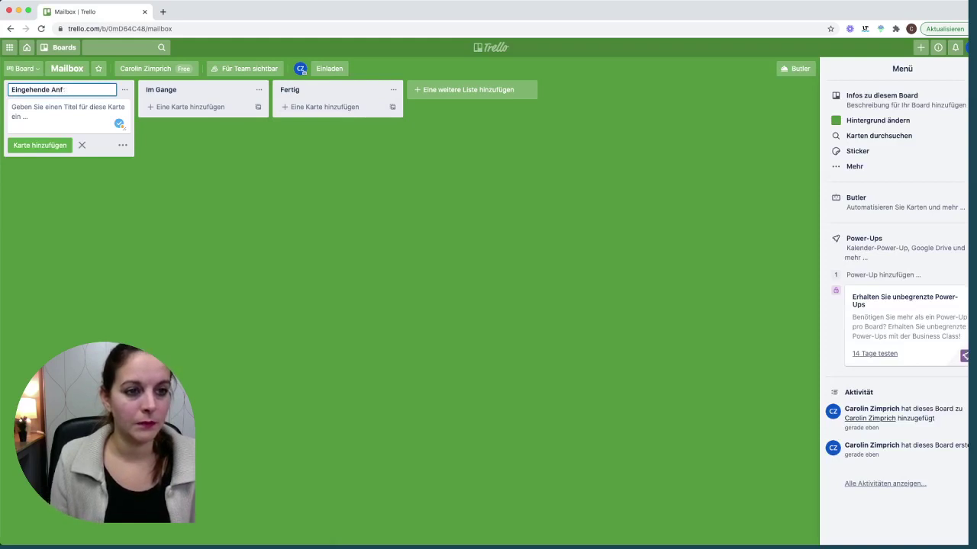
text(rufe)
key(Return)
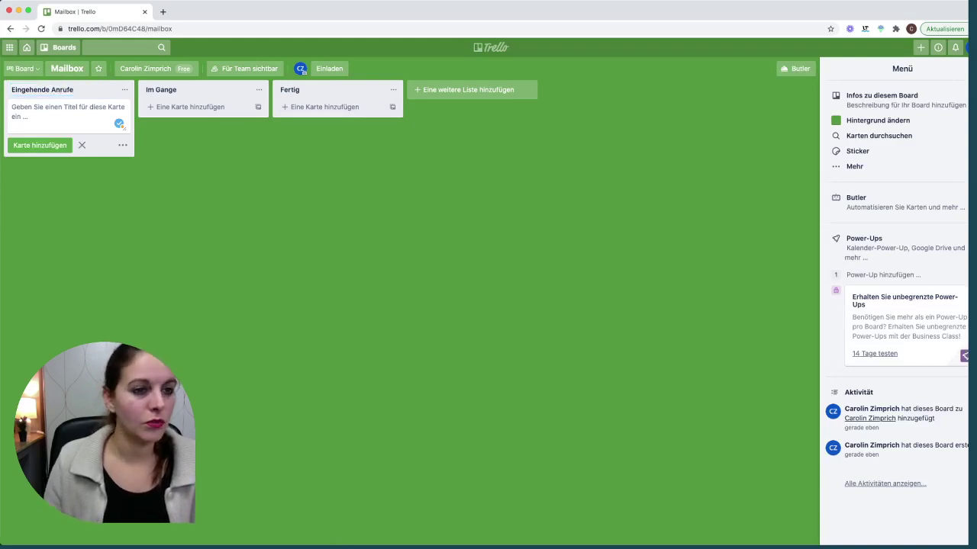
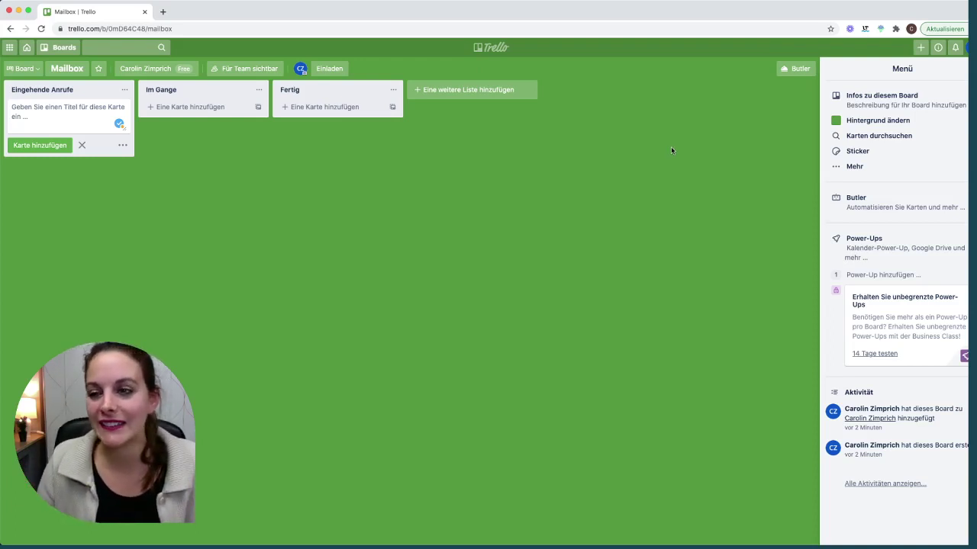
Open the Mailbox board's e-mail-to-board settings and copy the board's e-mail address.
click(855, 171)
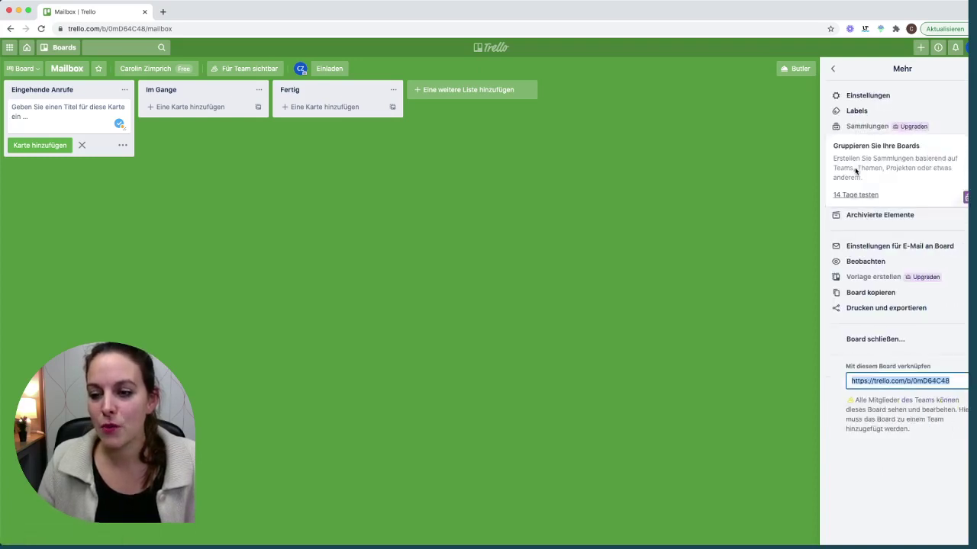
click(876, 248)
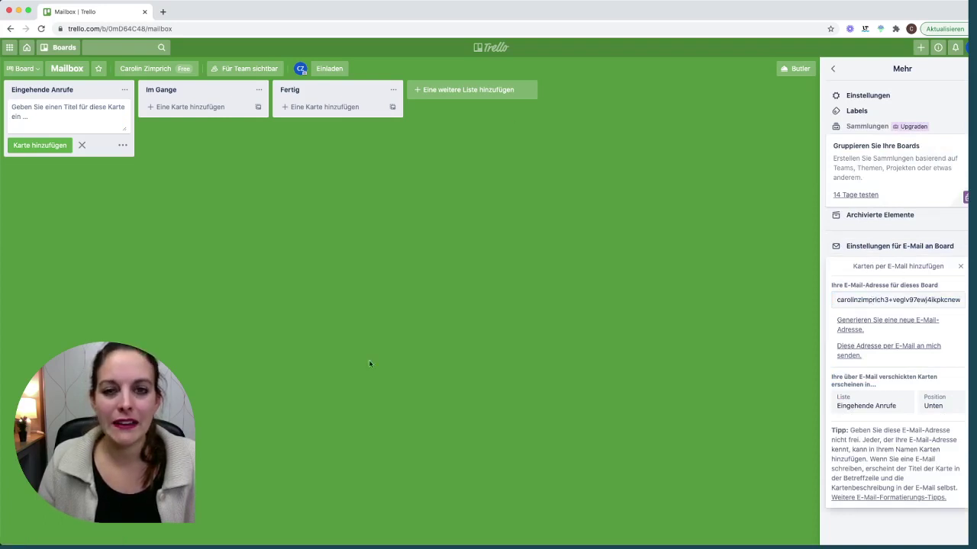
click(900, 299)
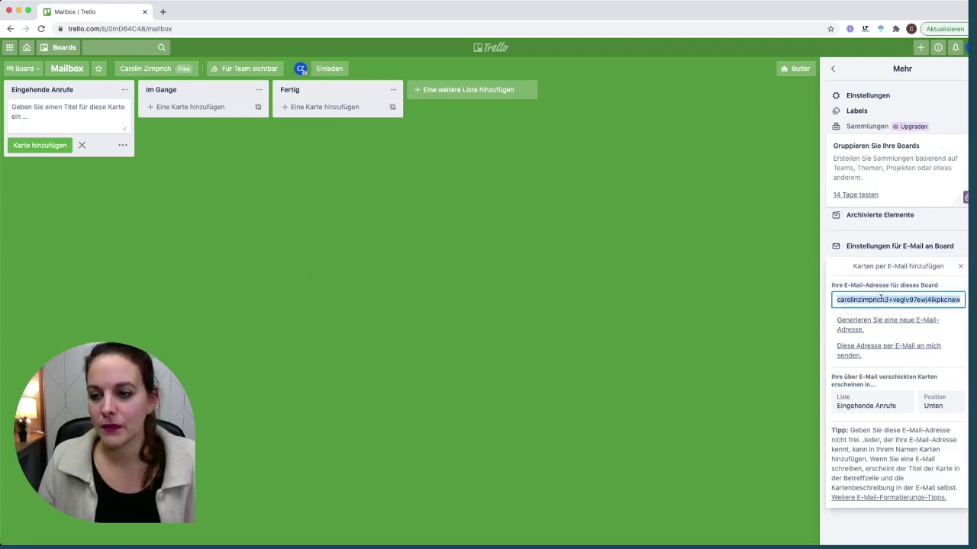
click(892, 299)
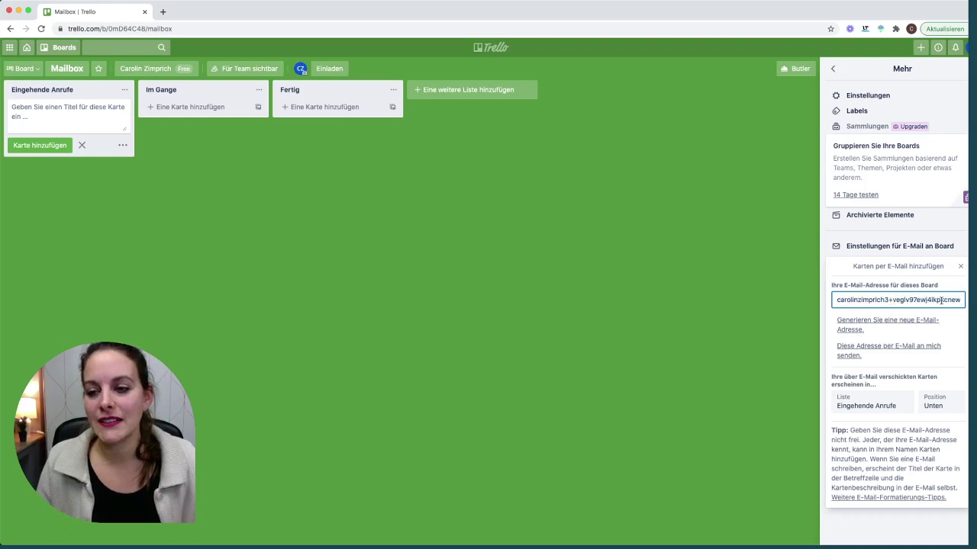
triple_click(946, 299)
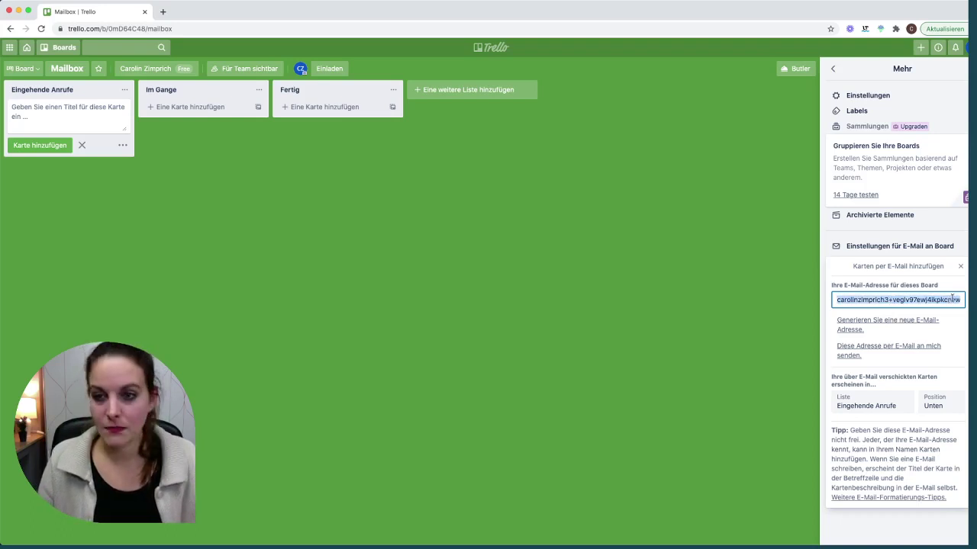
Add a card titled Mail to the Eingehende Anrufe list.
click(106, 119)
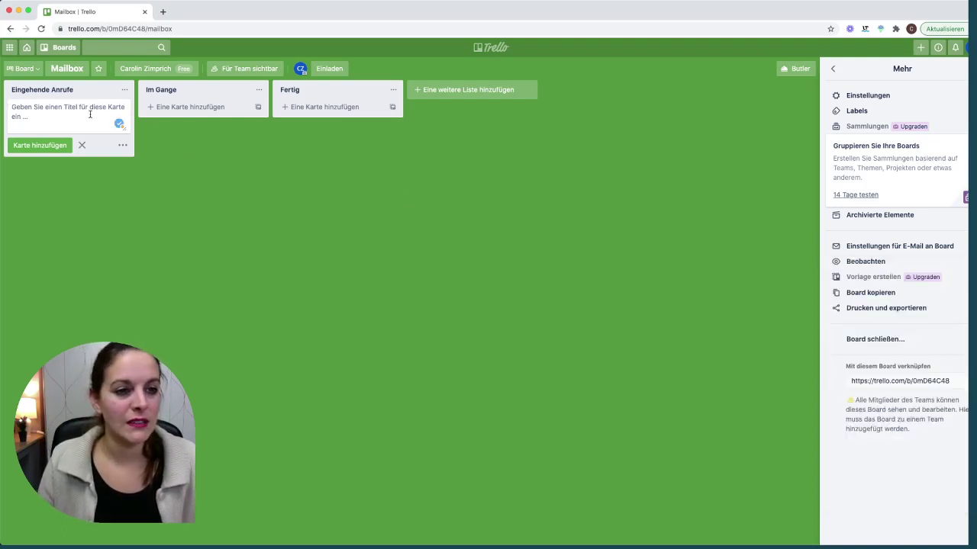
text(Mail)
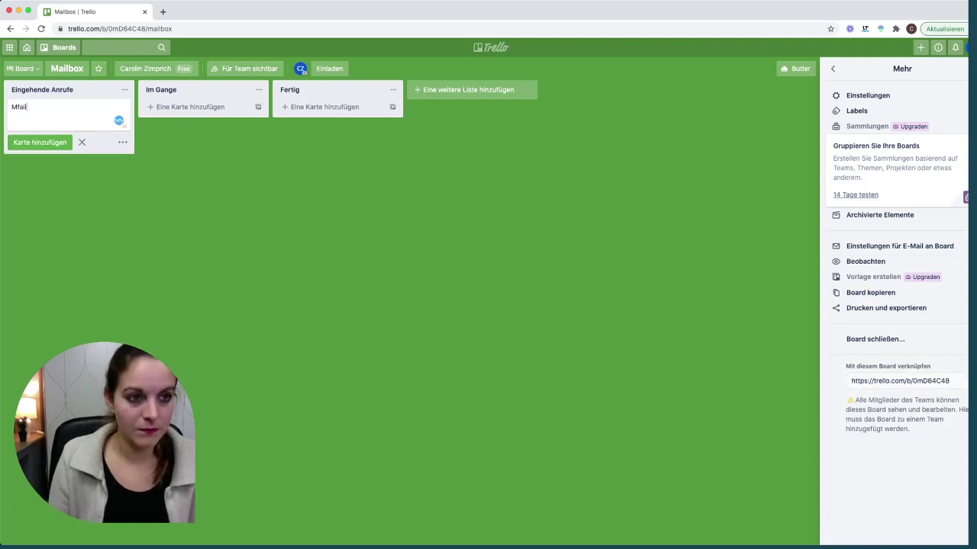
key(BackSpace)
key(BackSpace)
key(BackSpace)
text(ail)
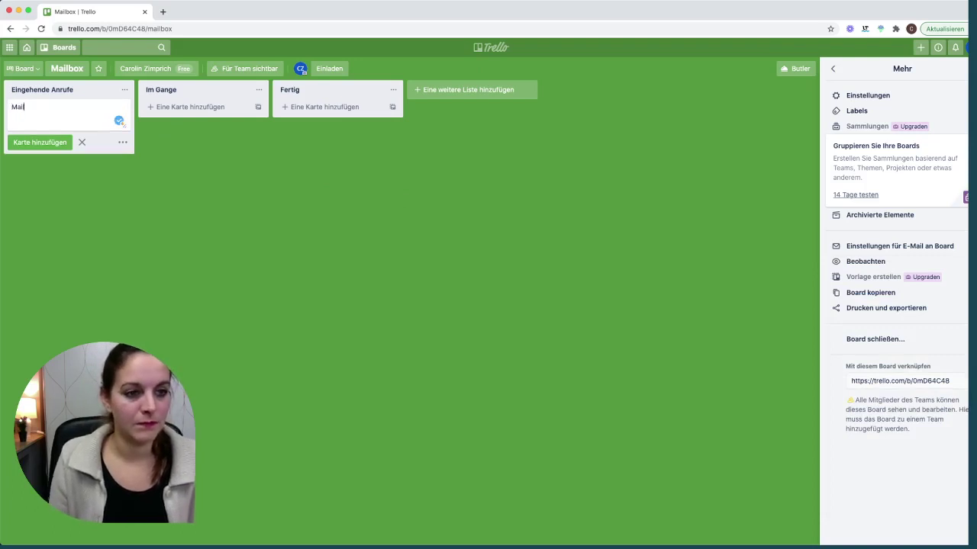
key(Return)
Paste the board's e-mail address into the Mail card's description to examine its parts, then discard the text and close the card.
click(87, 110)
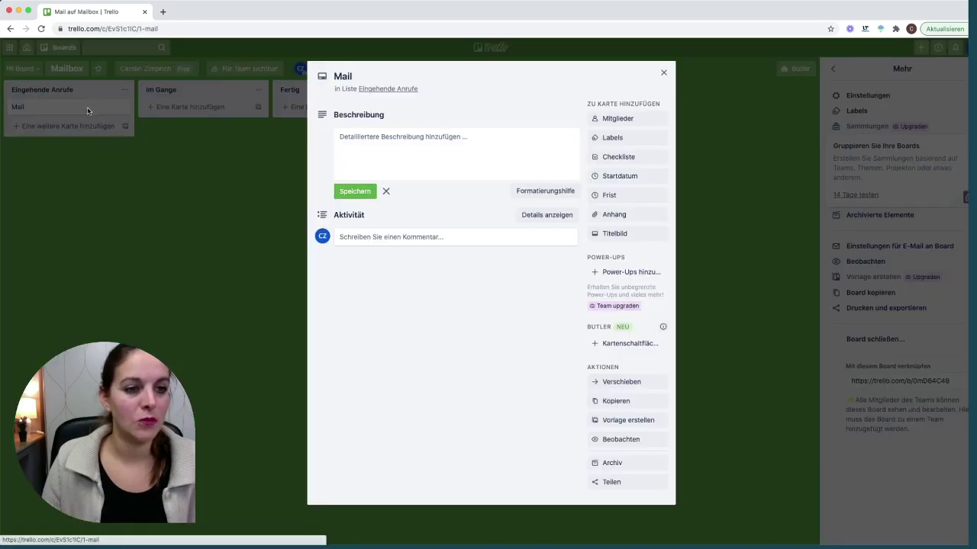
click(395, 146)
key(super+v)
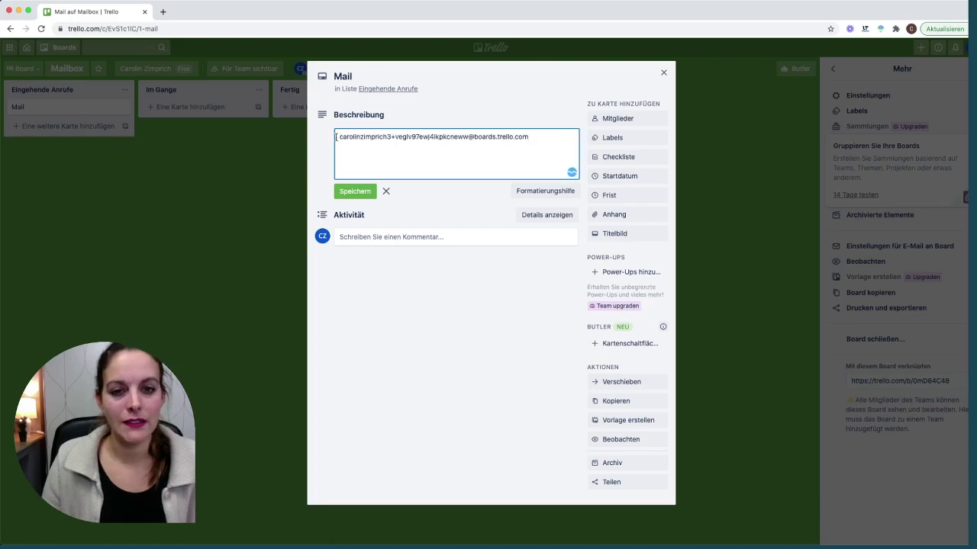
drag(339, 137, 468, 137)
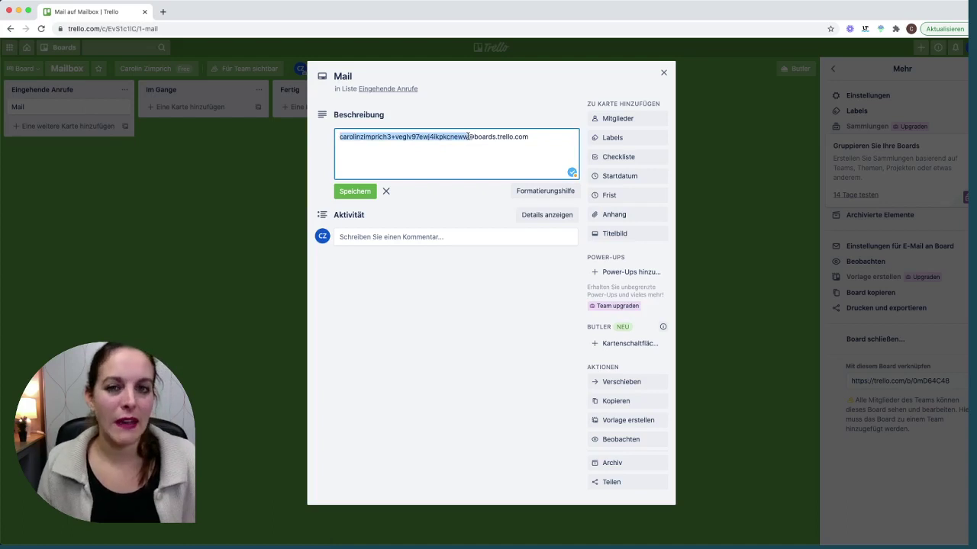
drag(469, 137, 530, 135)
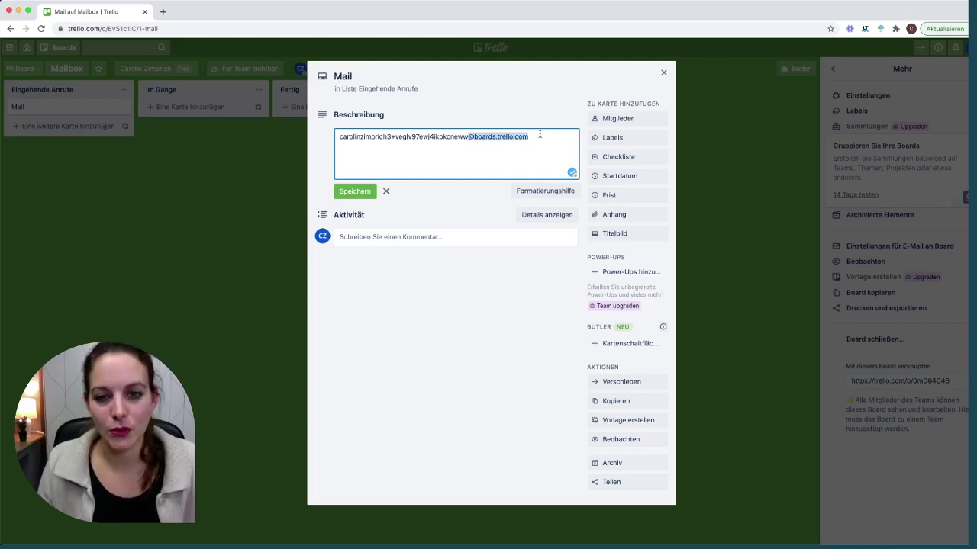
click(542, 135)
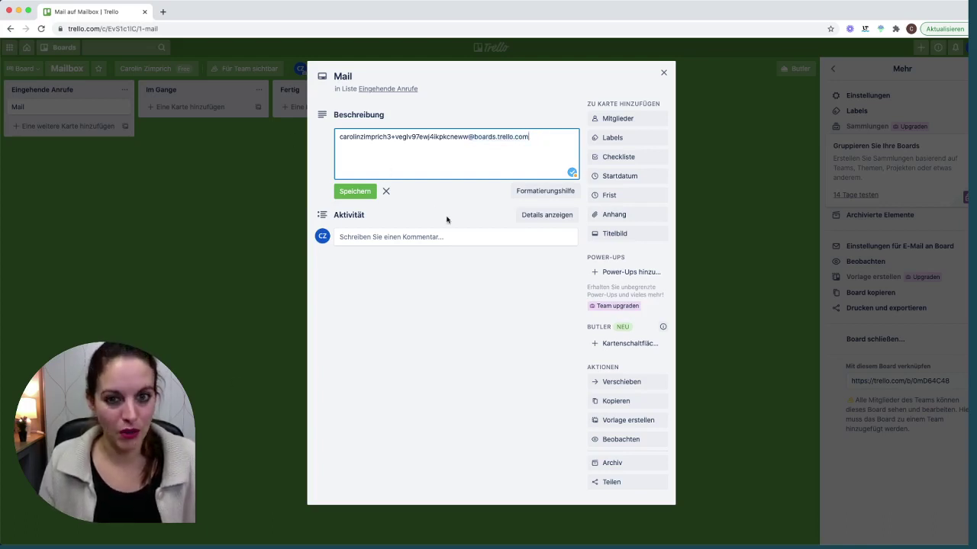
click(387, 191)
click(263, 213)
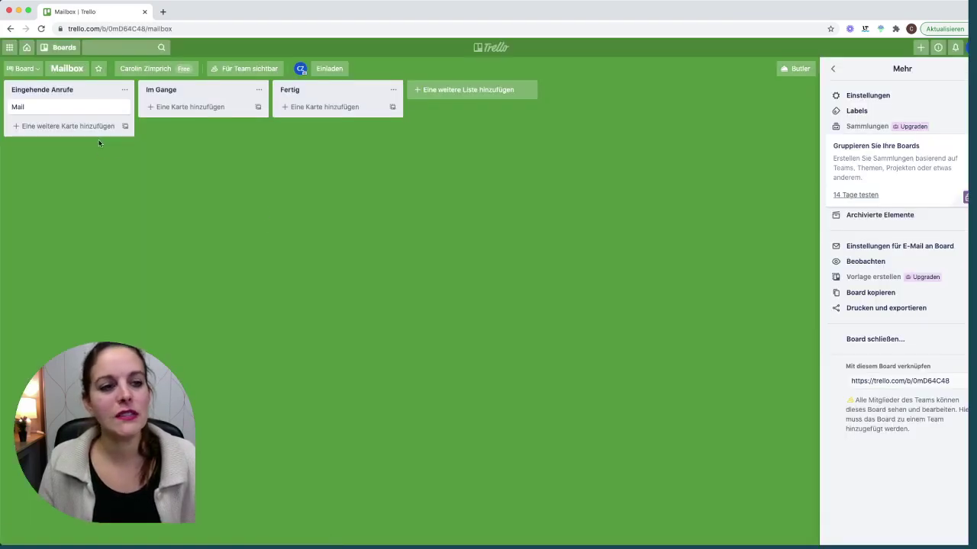
Add three placeholder cards titled r below the Mail card in the Eingehende Anrufe list.
click(67, 126)
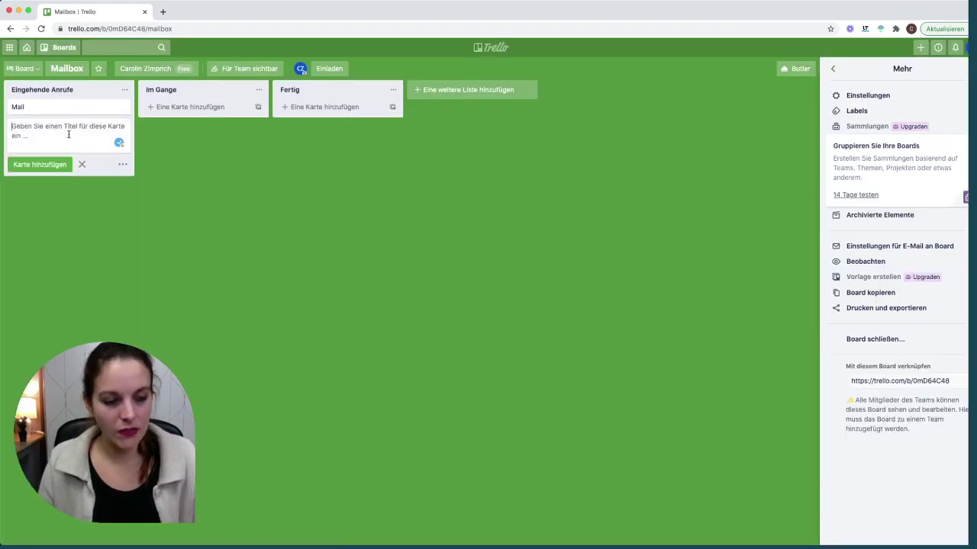
text(r)
key(Return)
text(r)
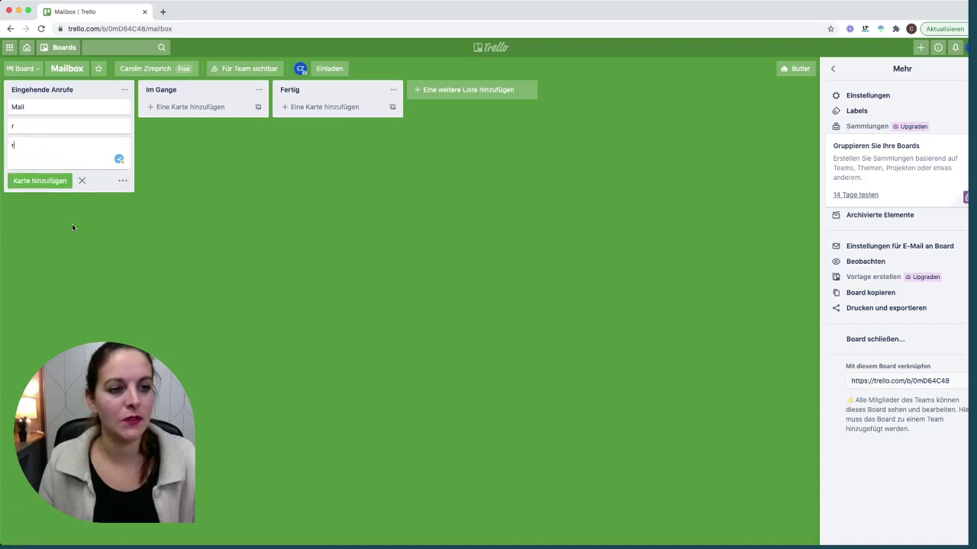
click(72, 227)
click(61, 164)
text(r)
click(84, 237)
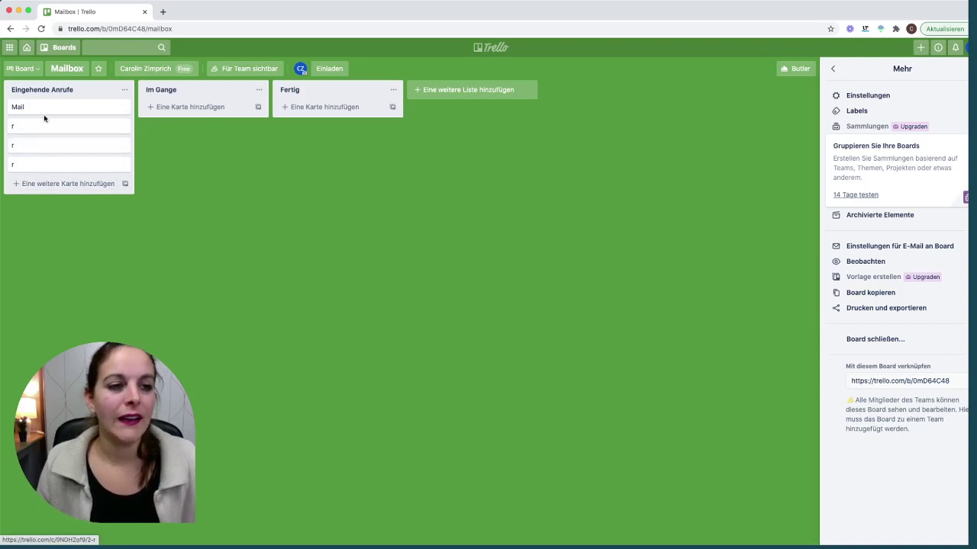
Move the Mail card to the Im Gange list, open its comment field for a look, and close the card without commenting.
drag(40, 112, 202, 113)
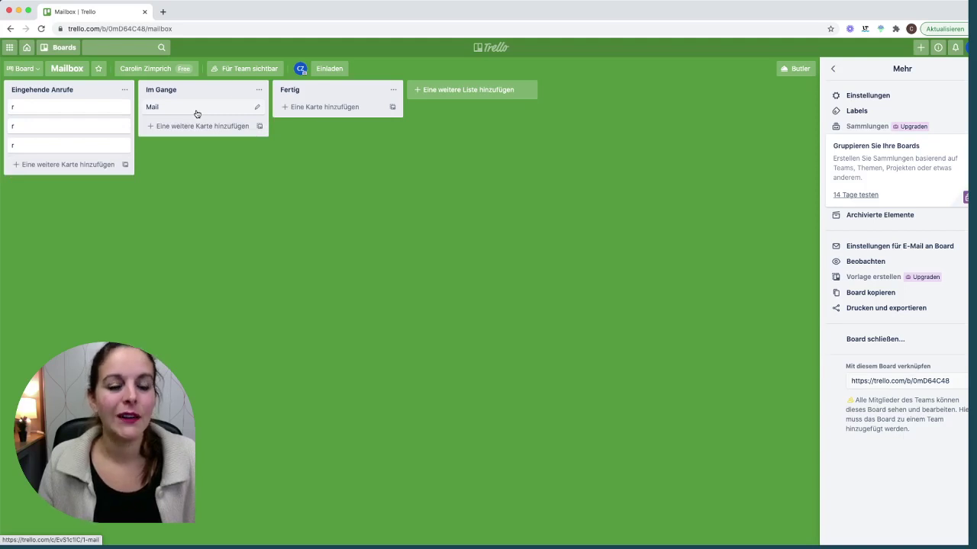
click(196, 114)
click(368, 235)
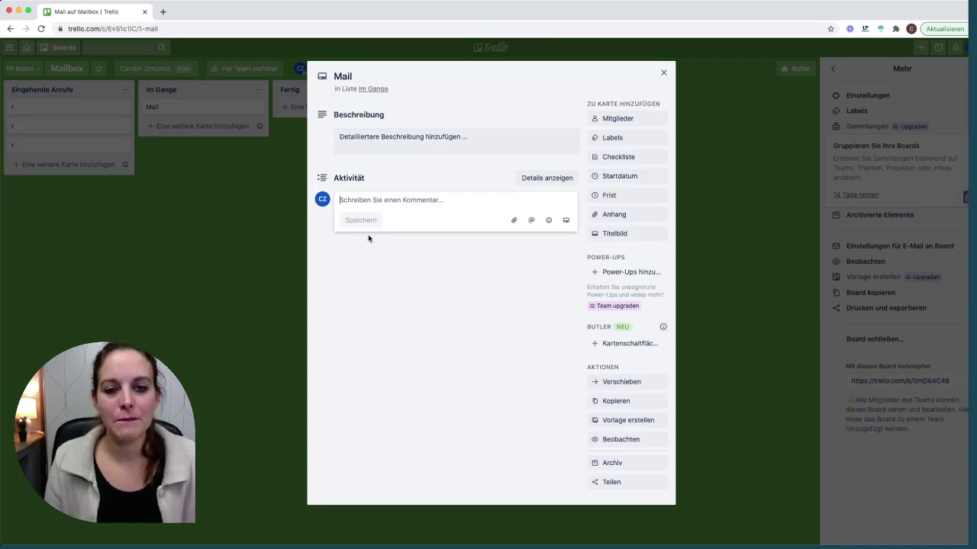
click(234, 109)
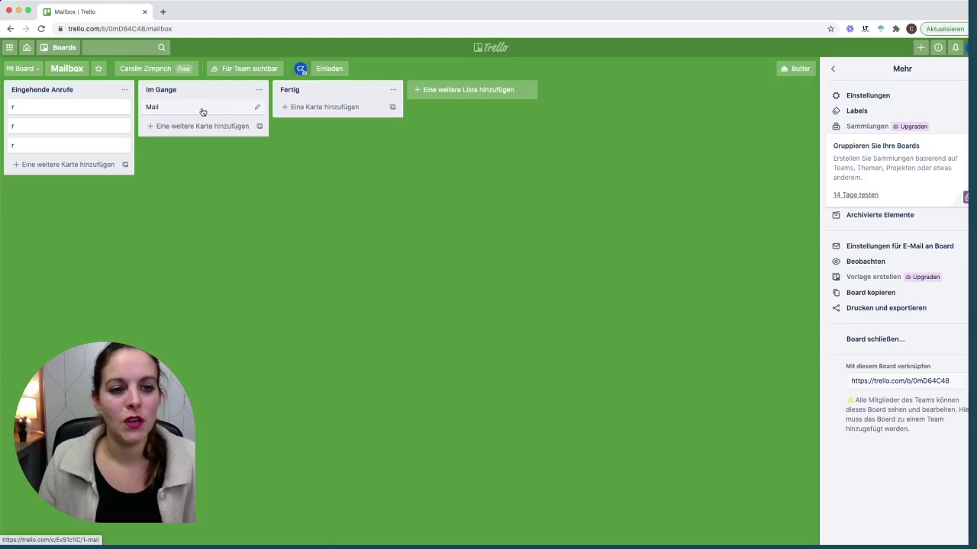
Move the Mail card from Im Gange to the Fertig list and return to the overview of all boards.
drag(201, 111, 330, 109)
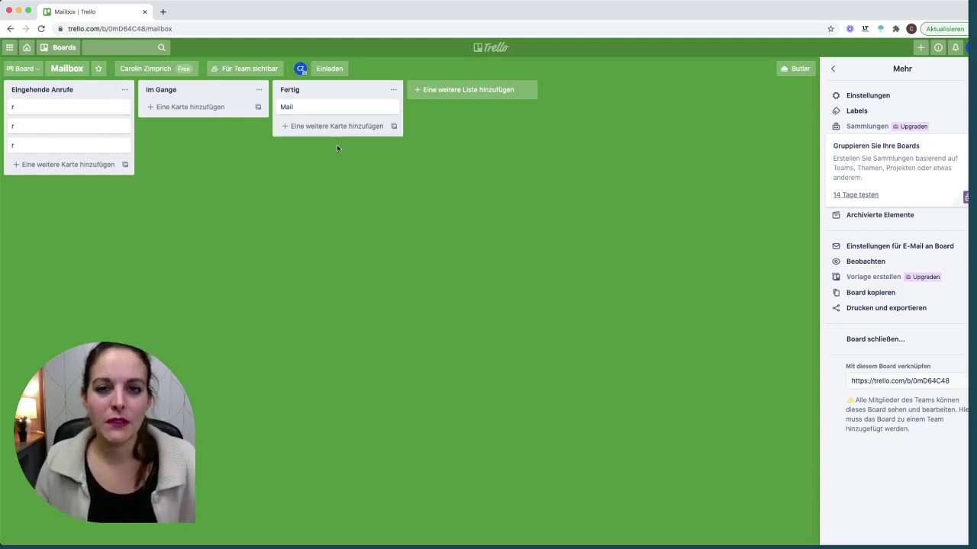
click(22, 68)
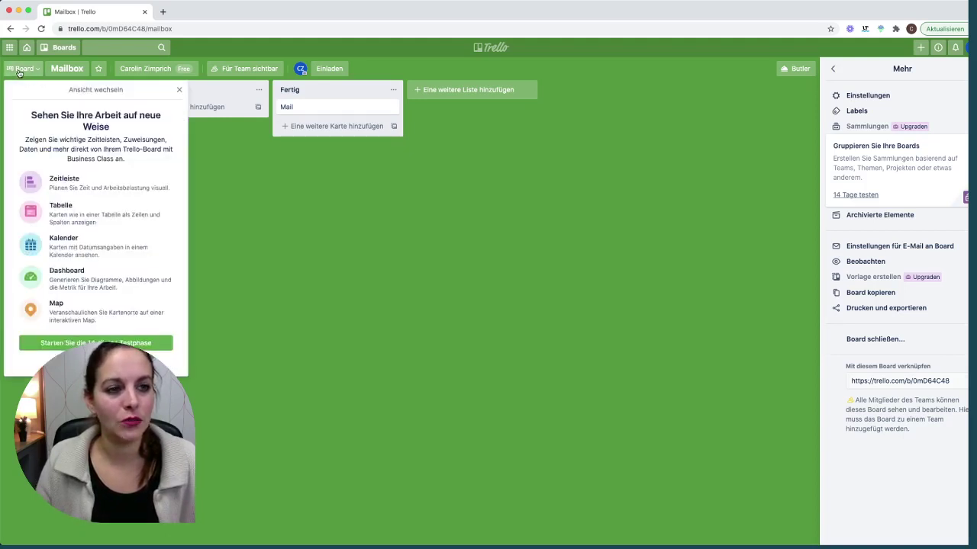
click(26, 48)
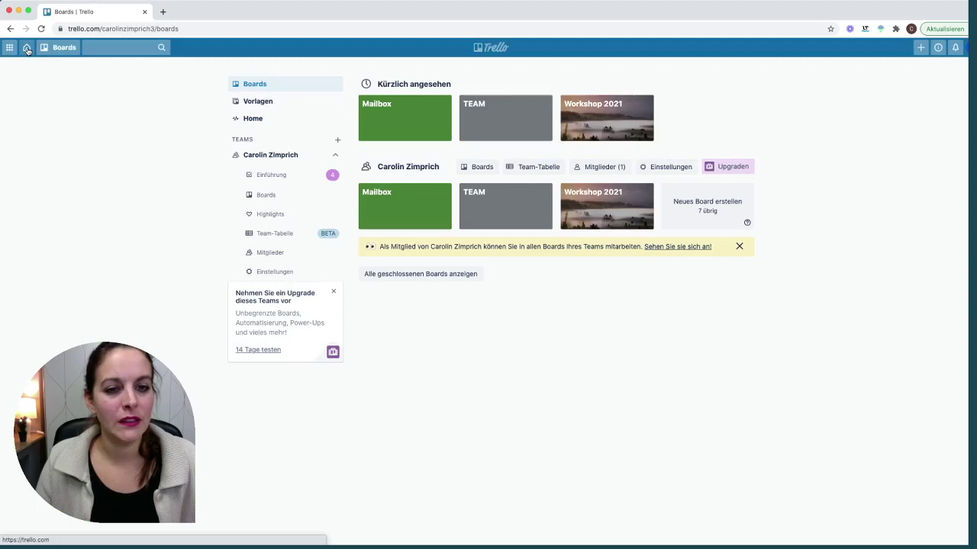